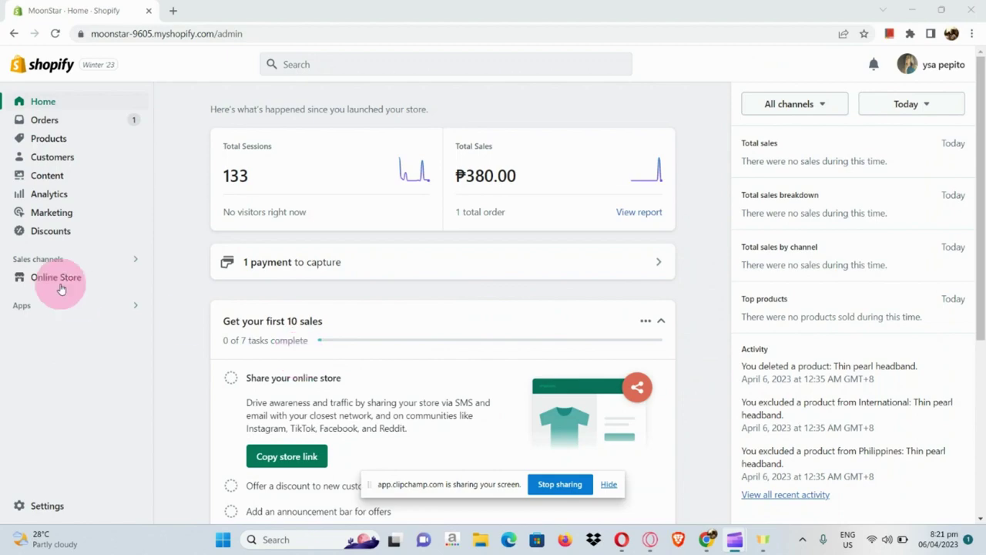
Open the Themes page of the Online Store sales channel
scroll(44, 285, "up", 3)
scroll(44, 284, "up", 2)
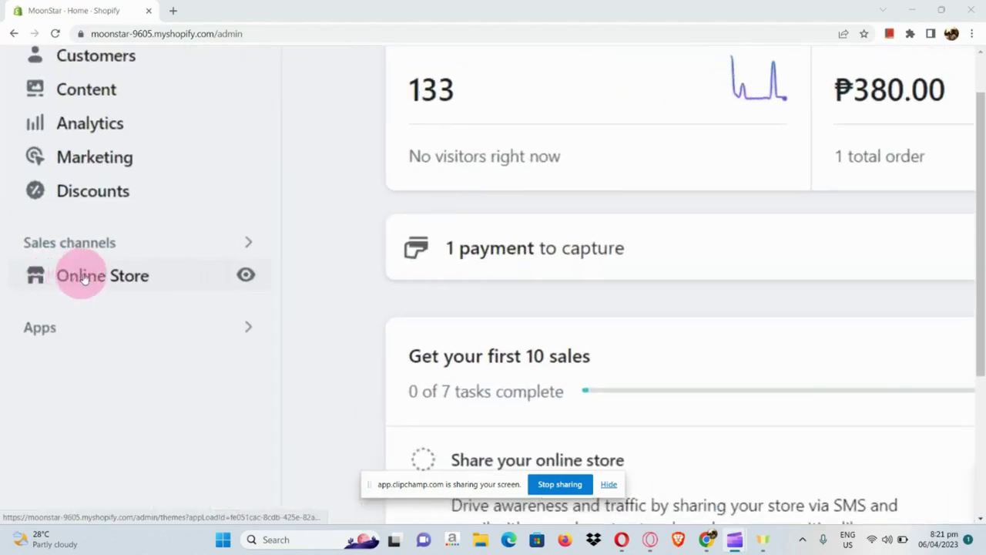
left_click(111, 279)
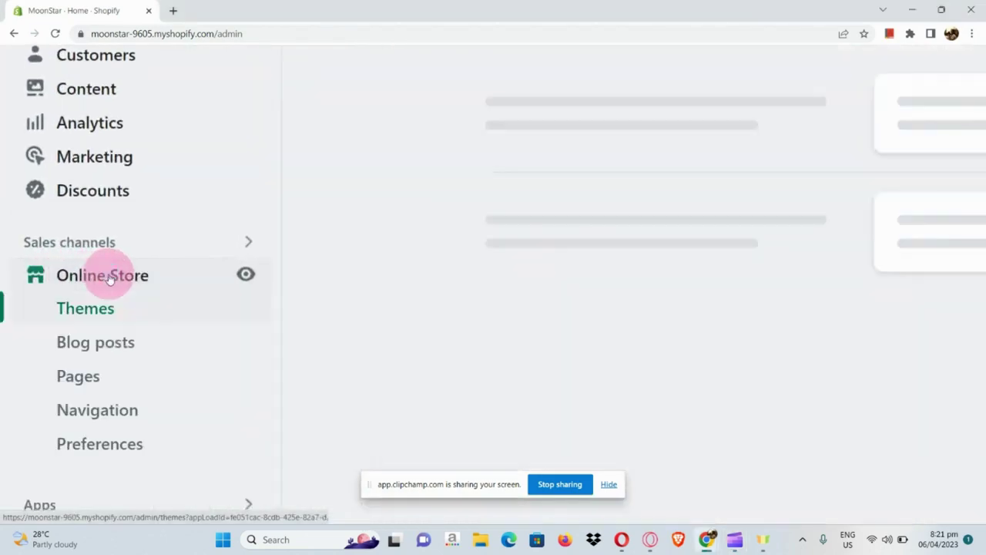
Look through the theme library and popular free themes, and visit the Theme Store to explore more themes
scroll(110, 278, "down", 4)
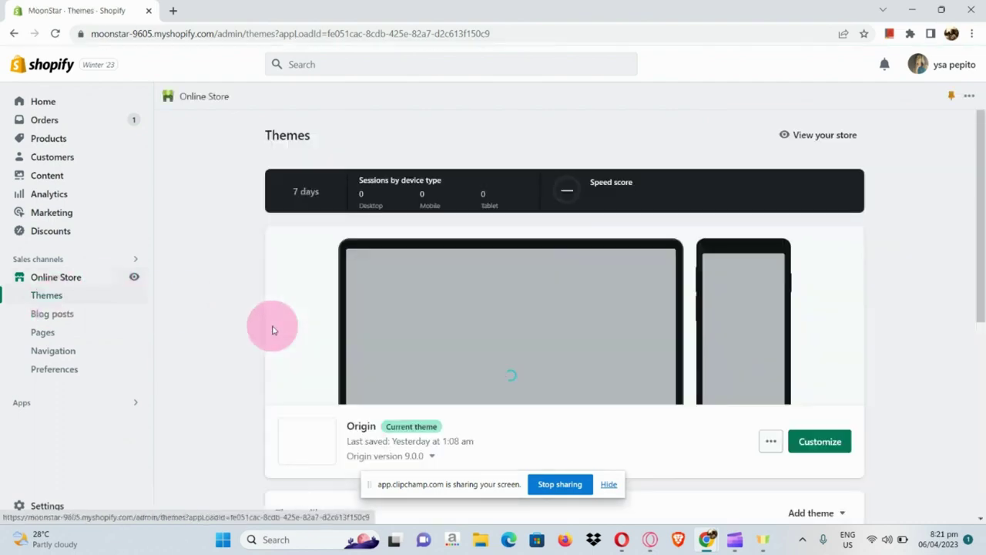
scroll(272, 329, "down", 7)
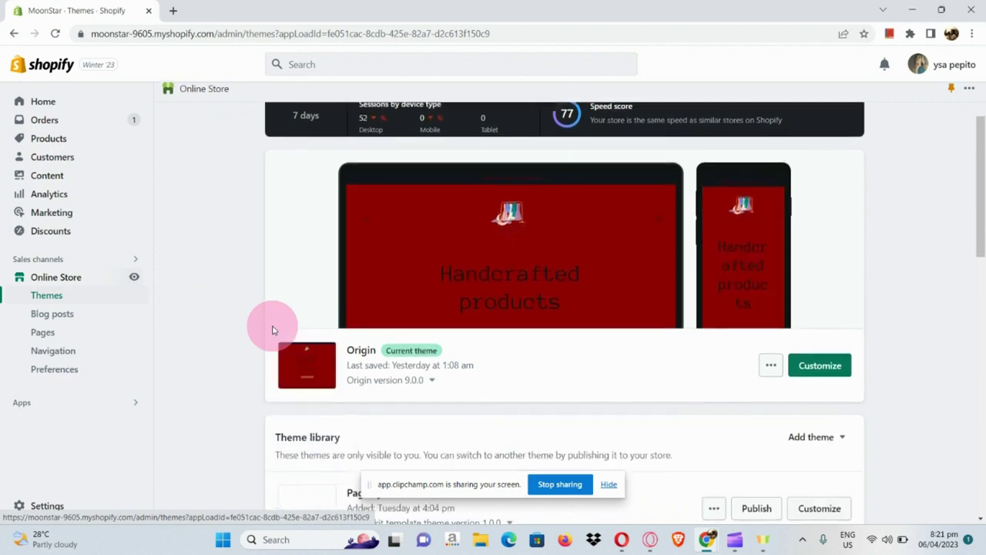
scroll(272, 330, "down", 5)
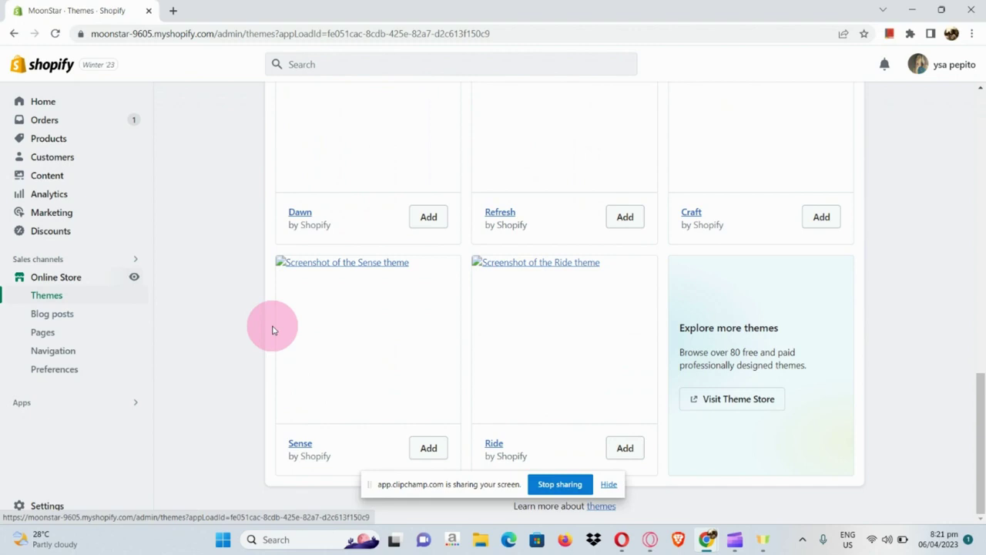
scroll(332, 266, "up", 2)
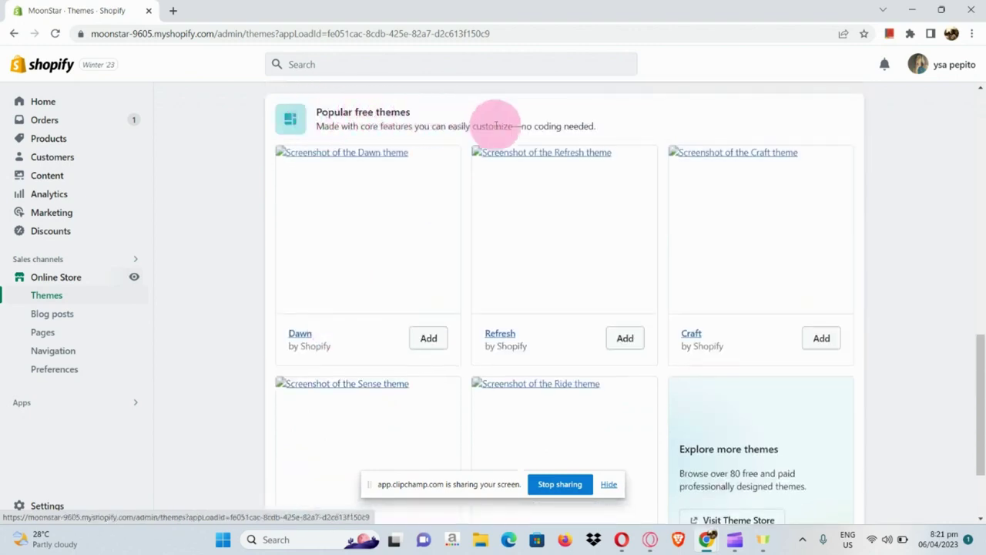
scroll(776, 444, "down", 2)
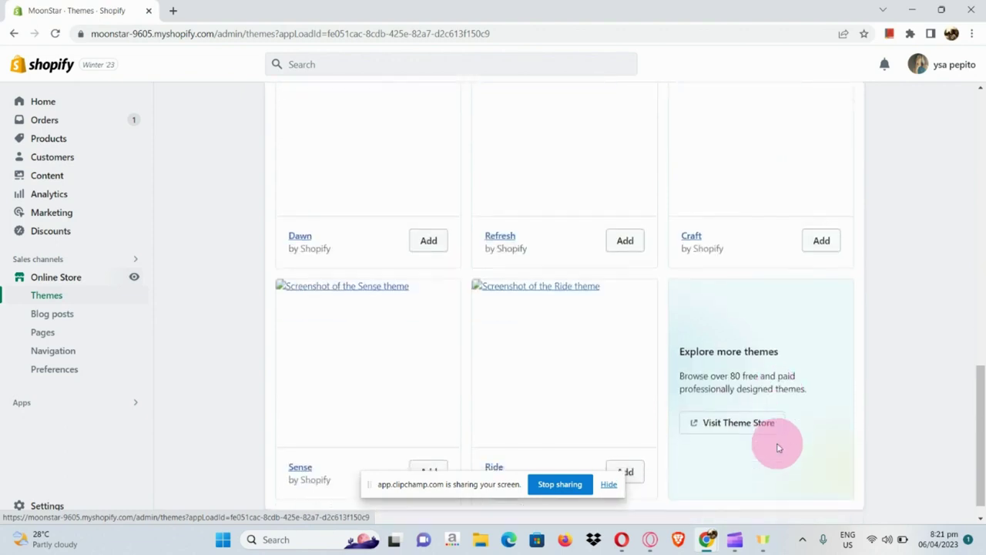
scroll(777, 440, "up", 5)
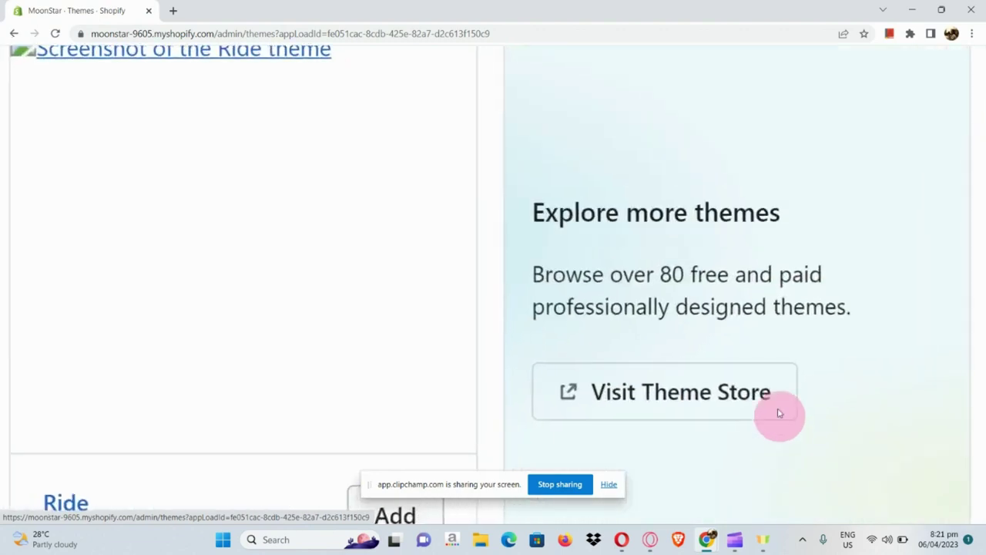
left_click(686, 382)
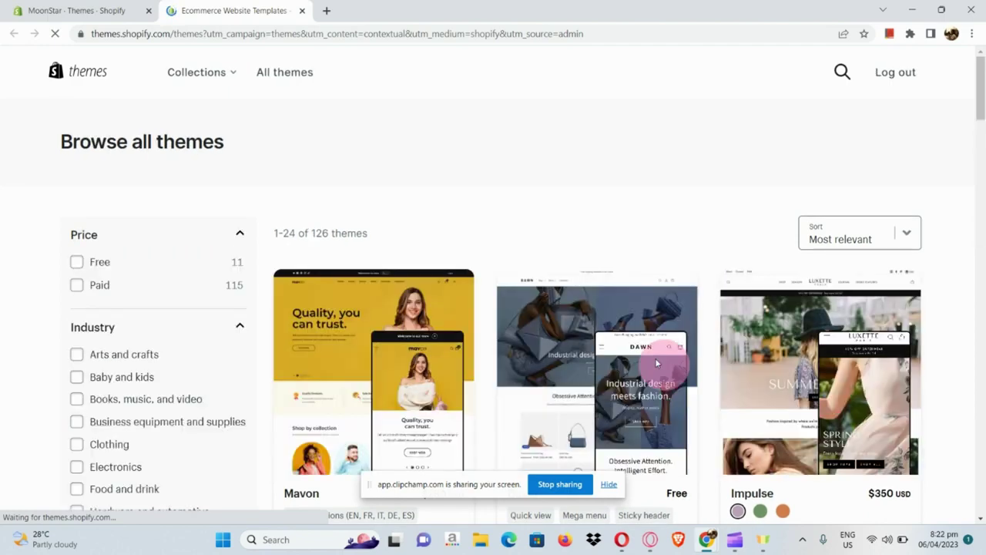
Search the Theme Store for "origin" and open the Origin theme's details page
scroll(678, 206, "down", 3)
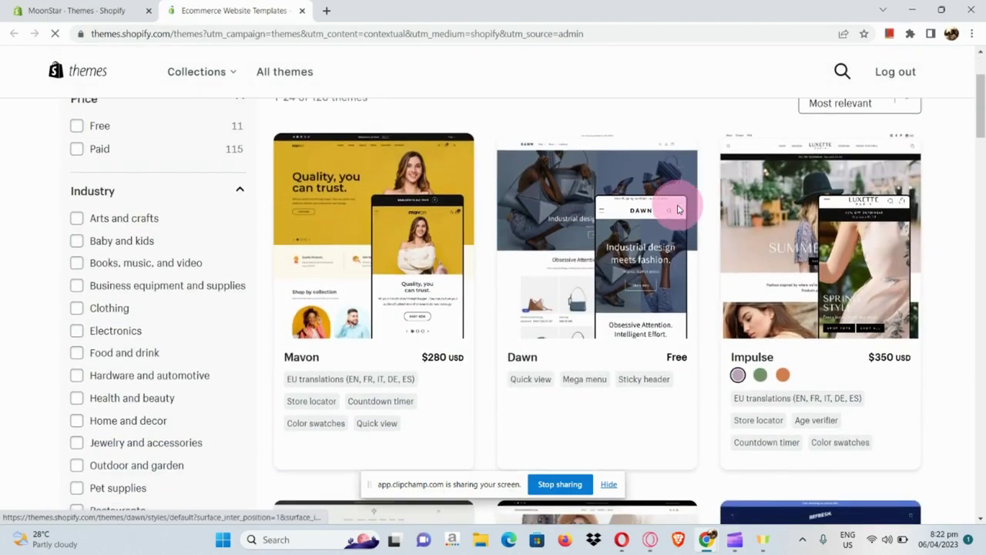
scroll(674, 189, "down", 6)
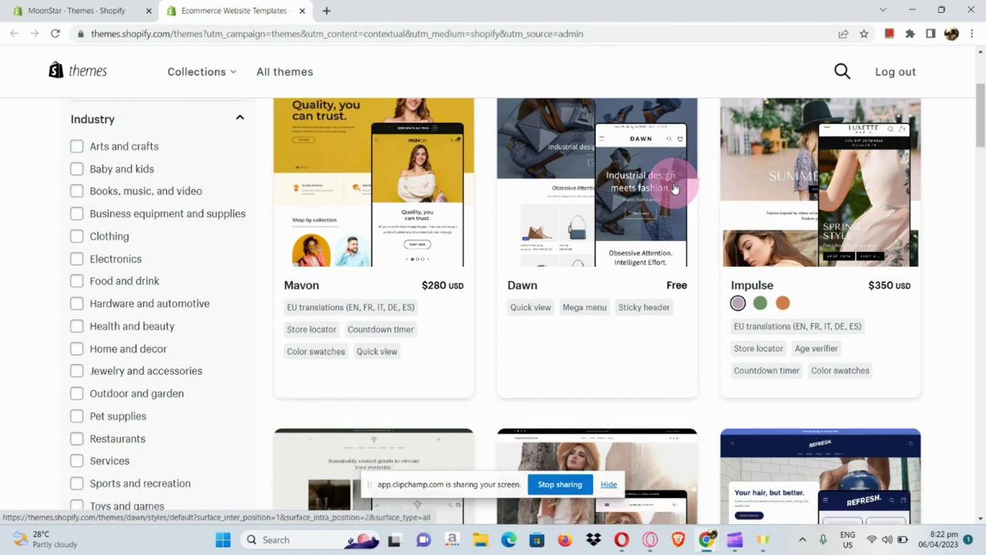
left_click(840, 72)
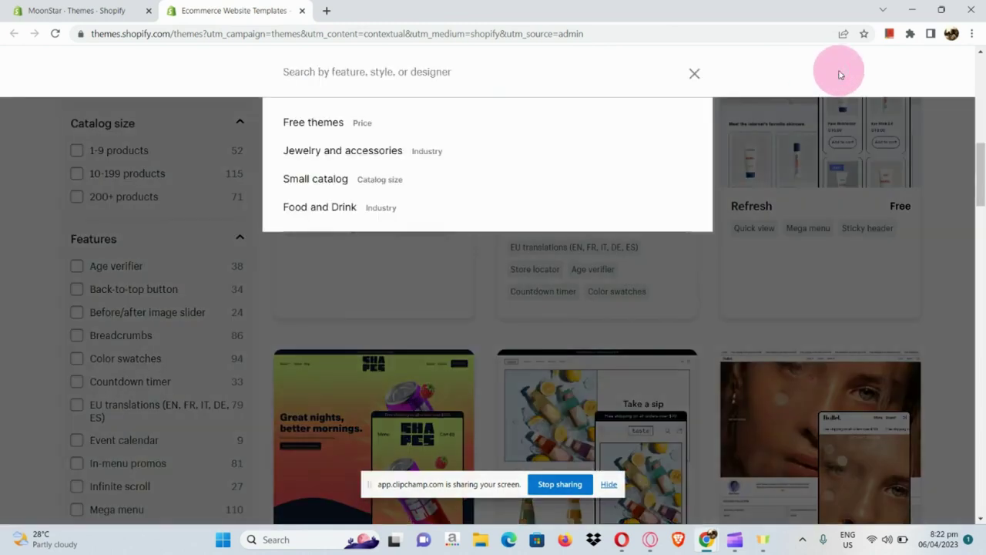
type("origin")
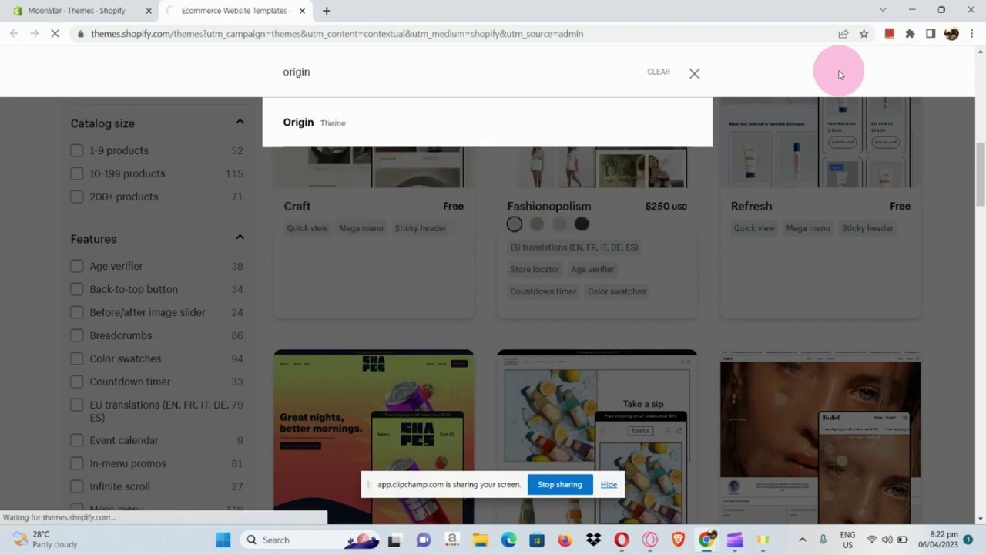
key("Return")
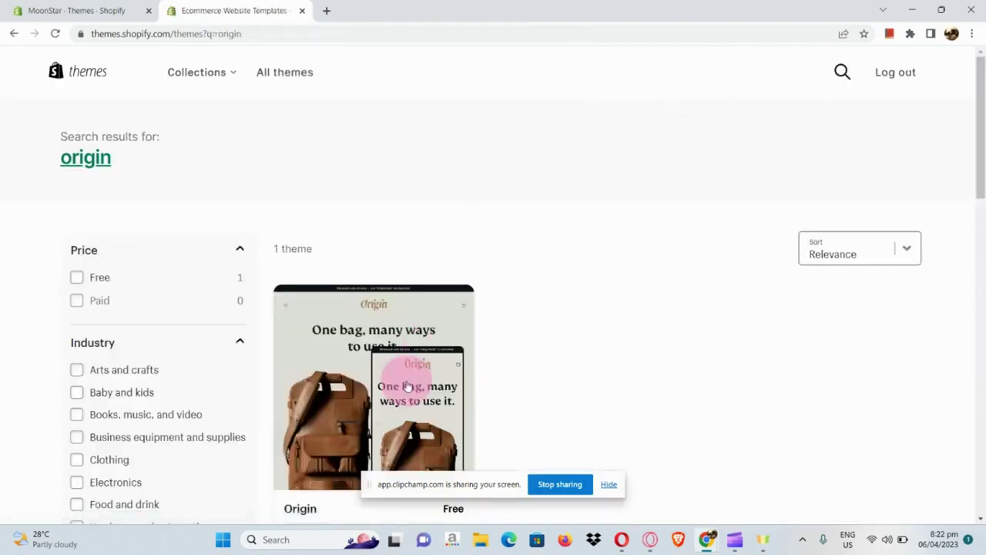
left_click(406, 385)
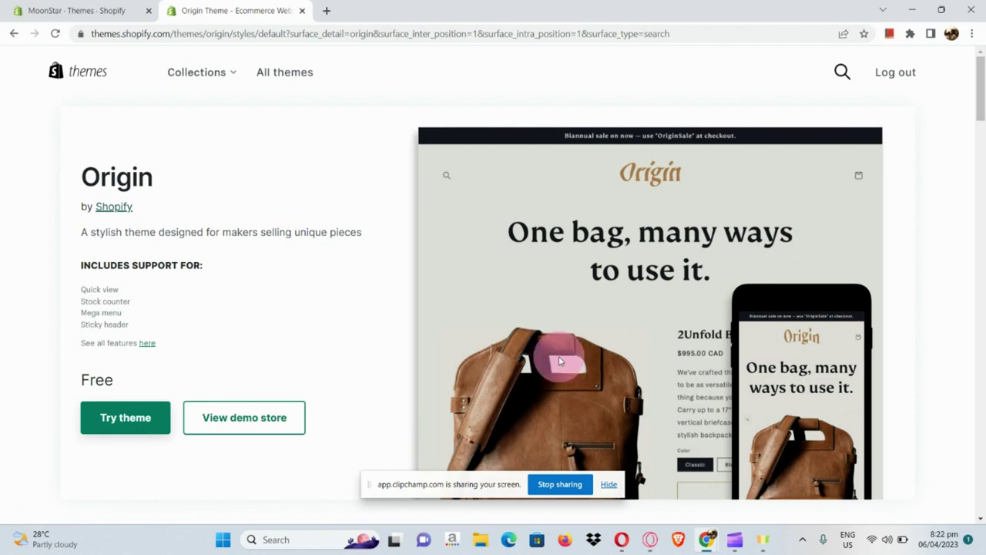
Open the Origin theme's demo store and examine its desktop layout from the header to the footer
scroll(539, 309, "down", 2)
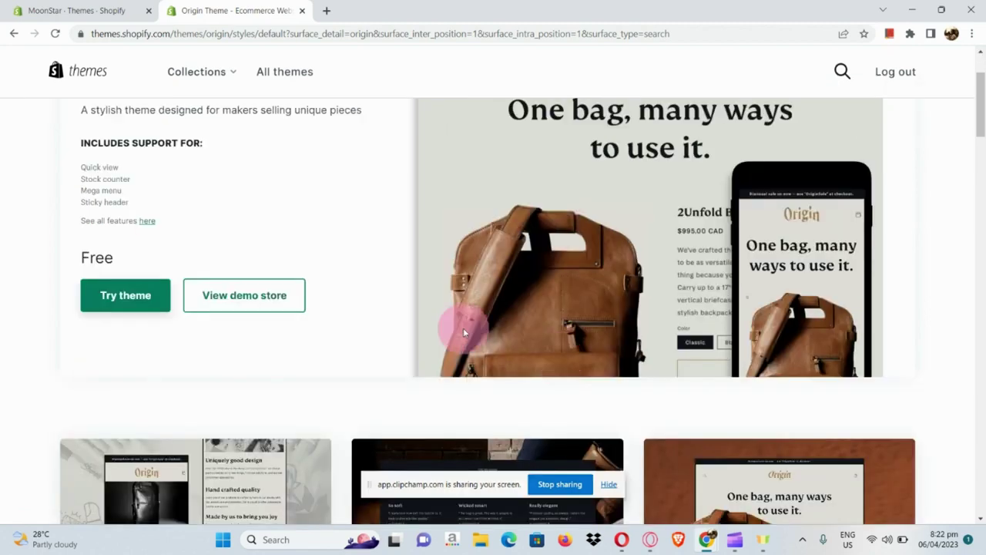
scroll(226, 288, "up", 3)
left_click(227, 288)
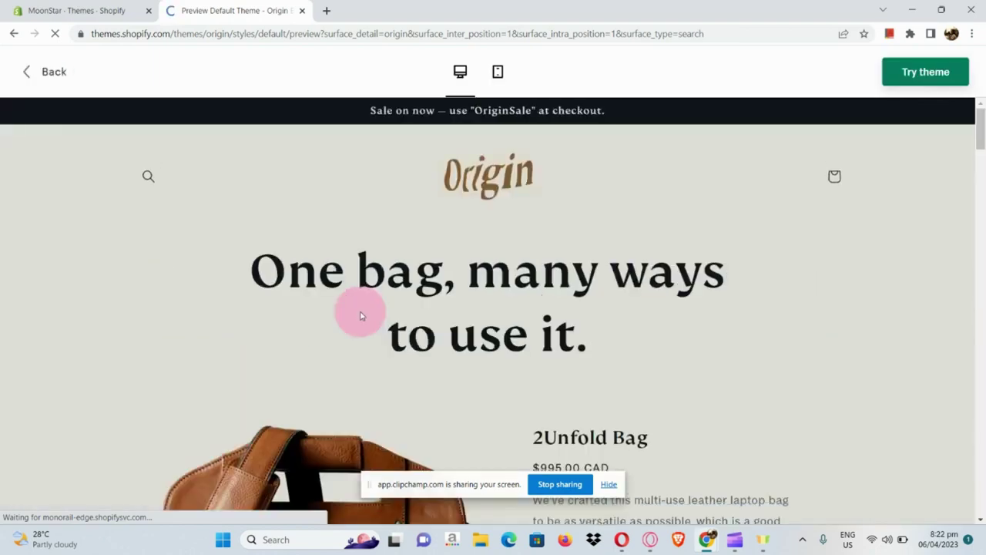
scroll(360, 316, "down", 1)
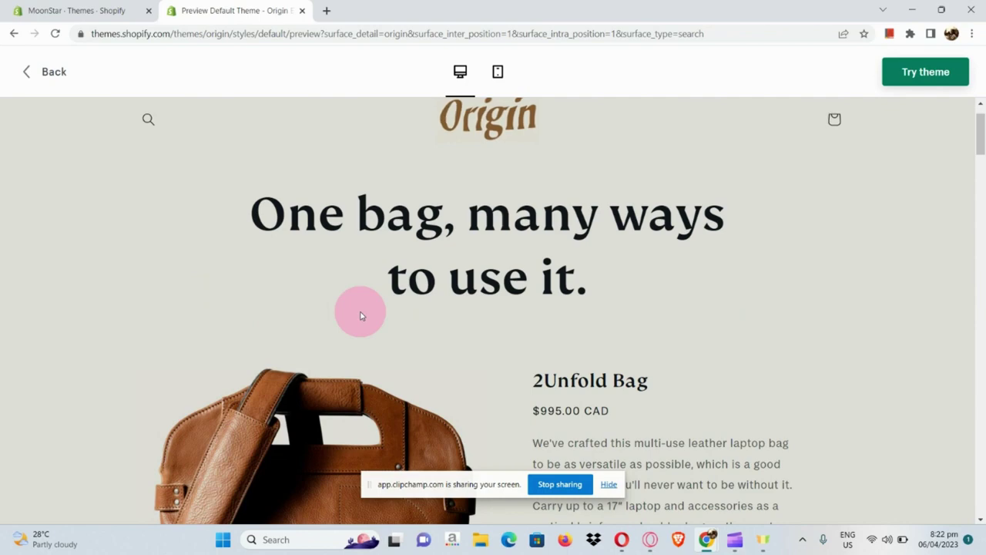
scroll(360, 316, "down", 3)
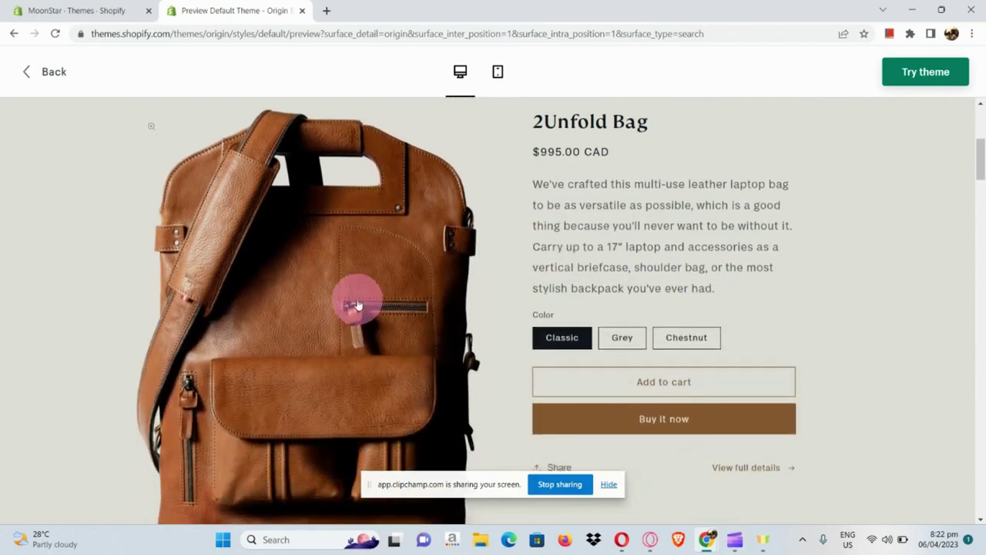
scroll(358, 305, "down", 4)
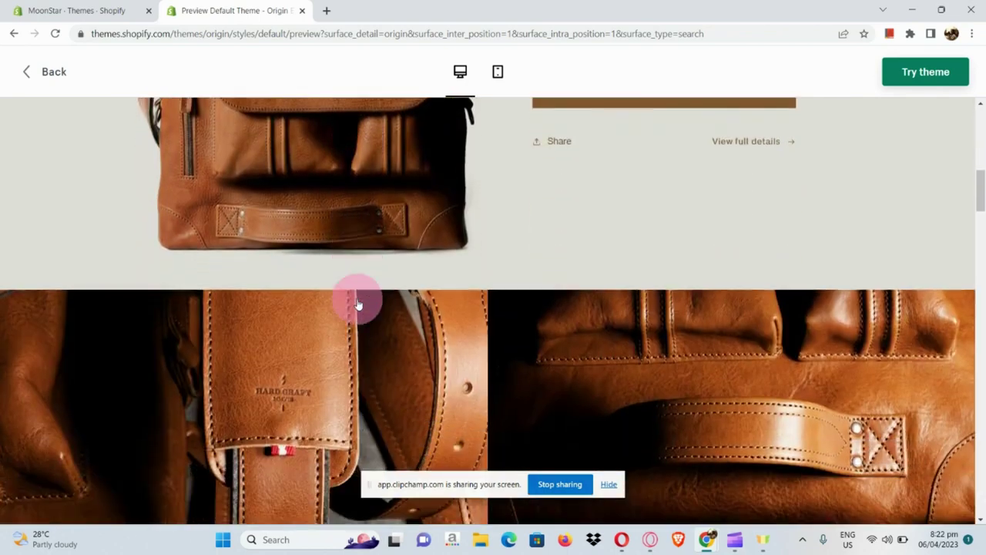
scroll(357, 303, "down", 10)
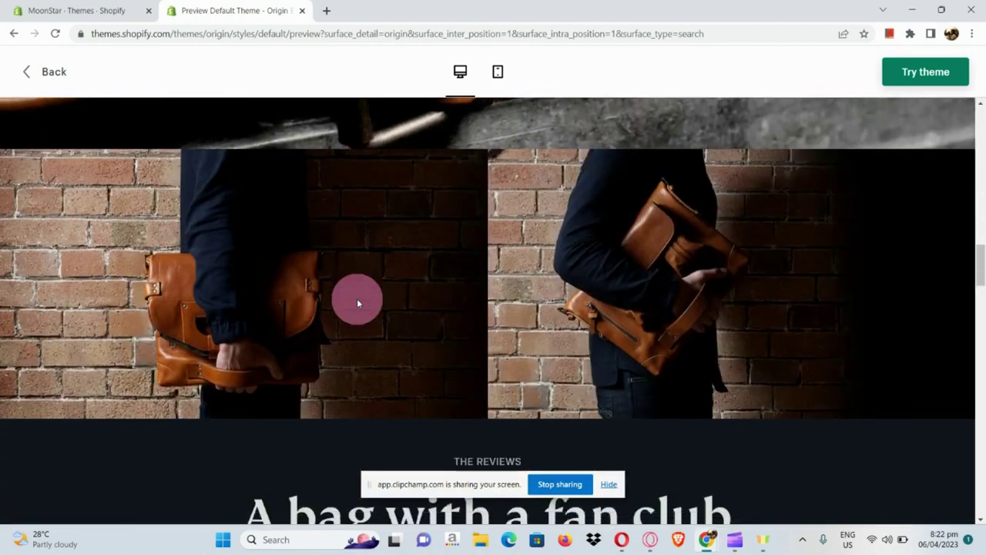
scroll(356, 303, "down", 11)
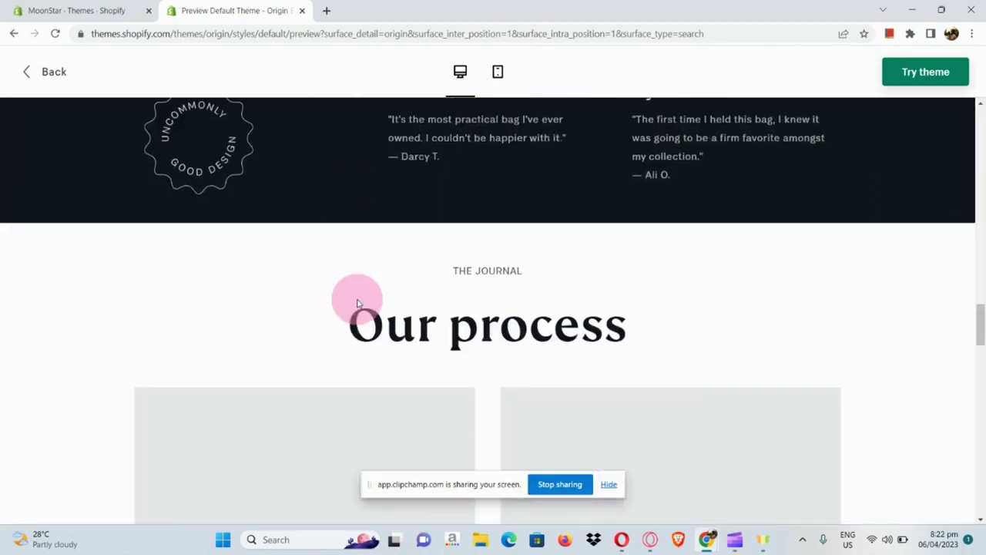
scroll(357, 303, "down", 6)
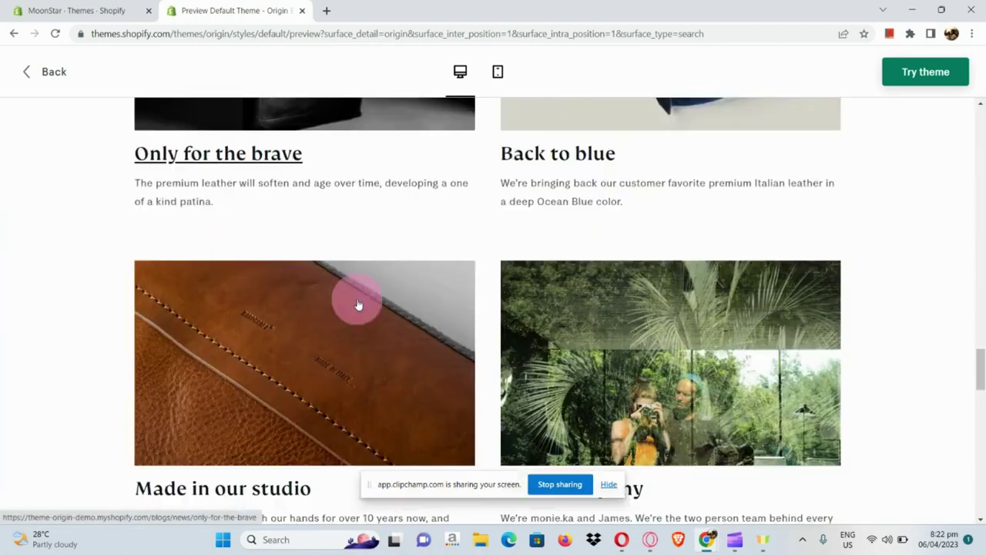
scroll(356, 302, "down", 5)
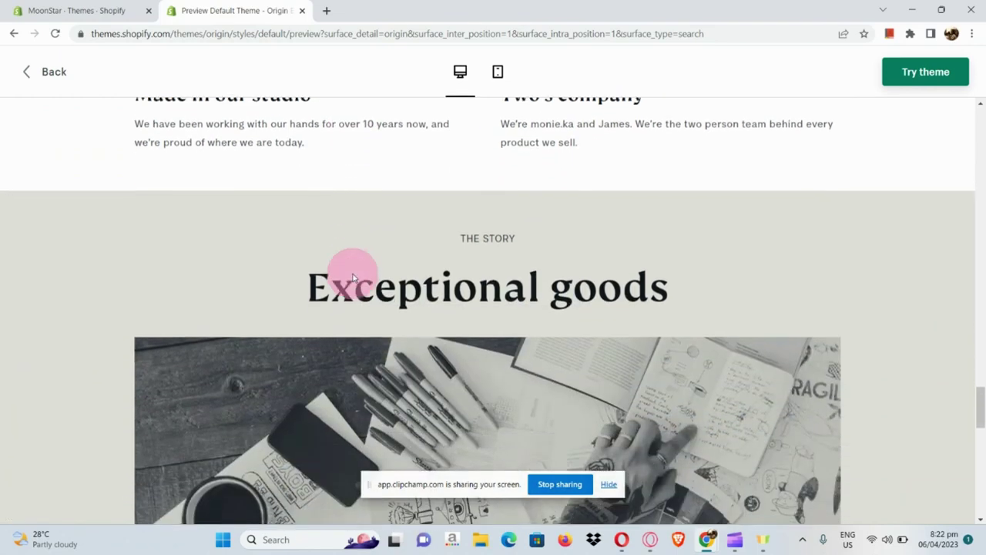
scroll(352, 277, "down", 8)
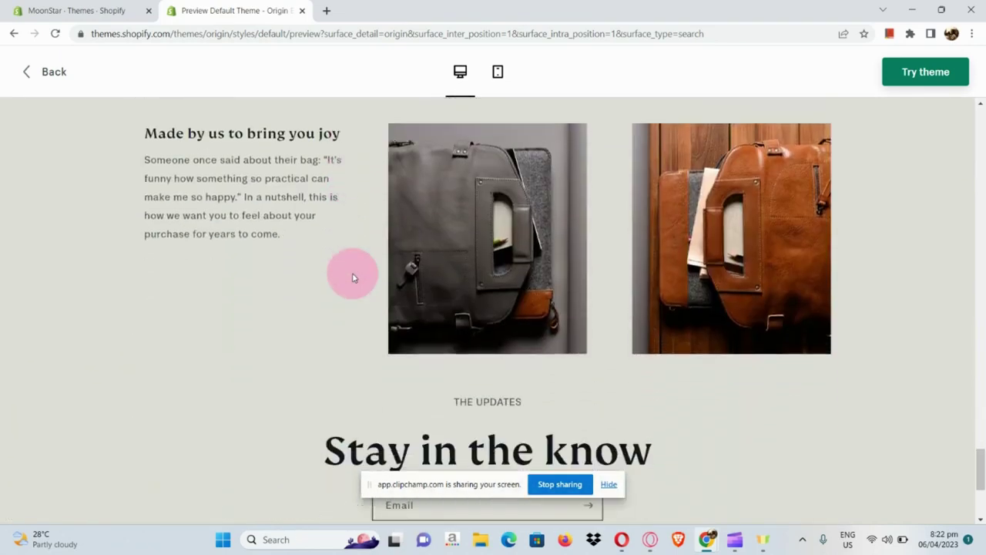
scroll(352, 278, "down", 3)
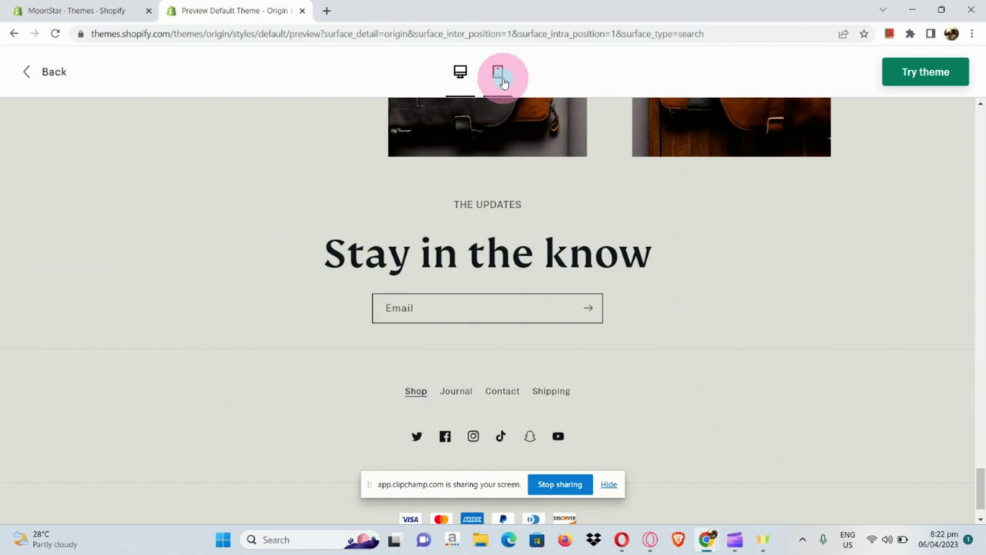
Switch the Origin demo store to the mobile preview and examine its header and product section
scroll(510, 255, "up", 3)
scroll(510, 255, "up", 20)
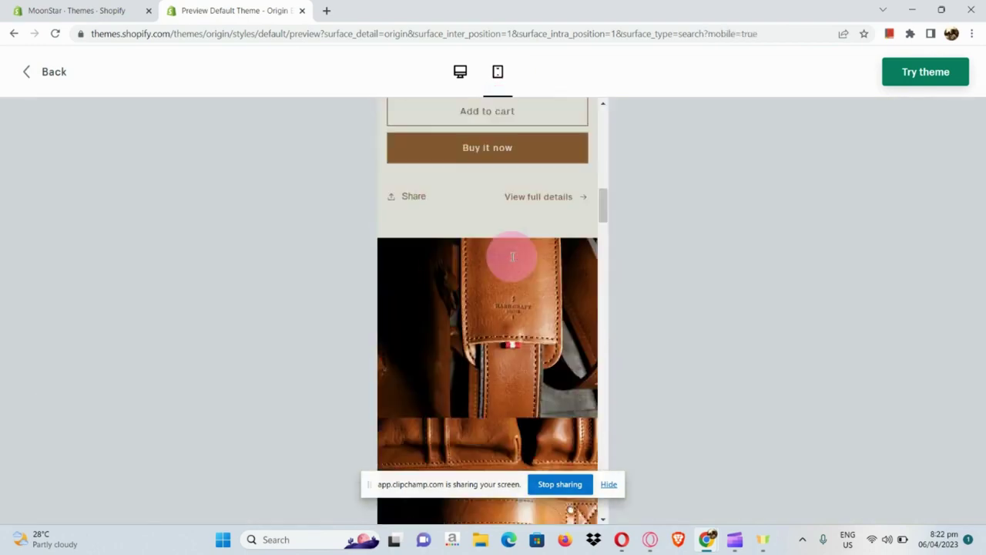
scroll(513, 257, "up", 10)
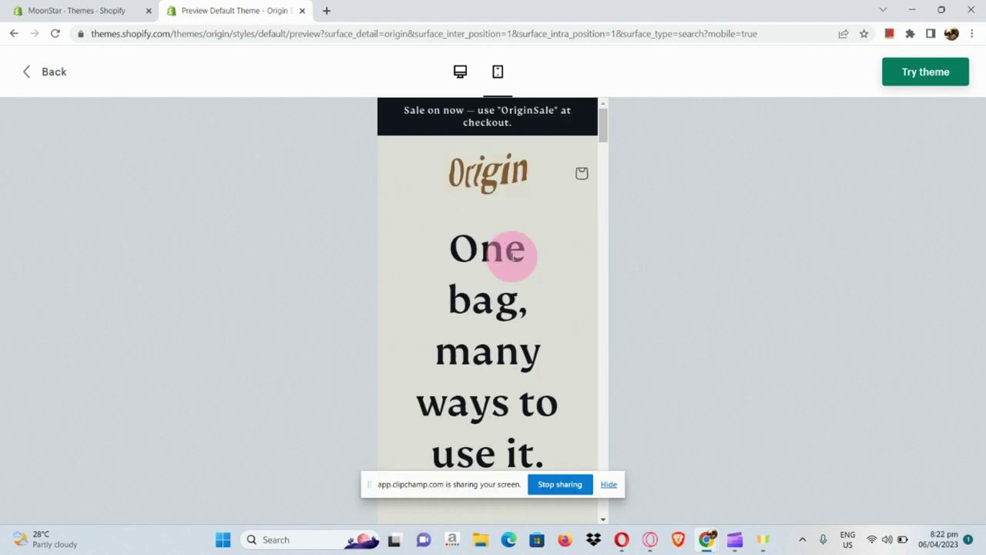
scroll(478, 331, "down", 4)
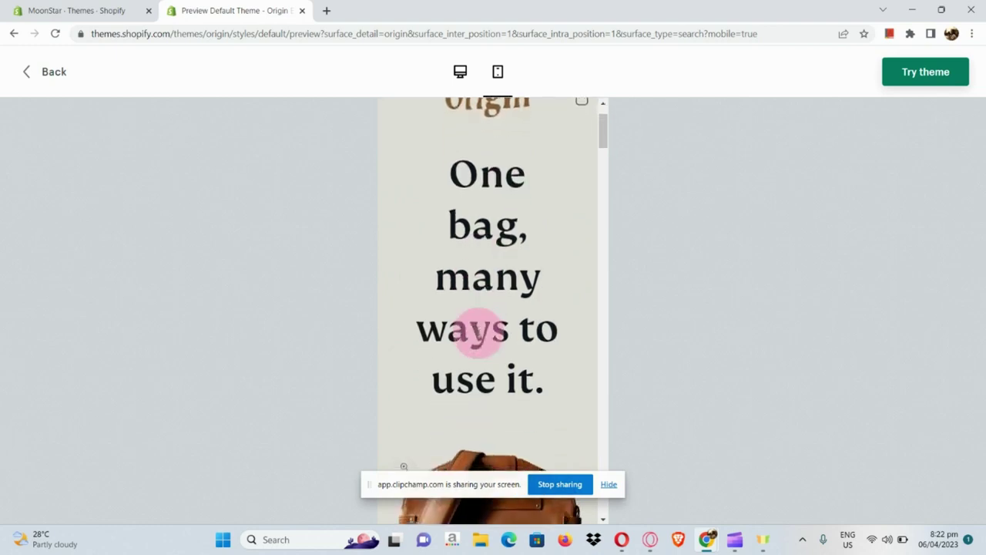
scroll(478, 331, "down", 10)
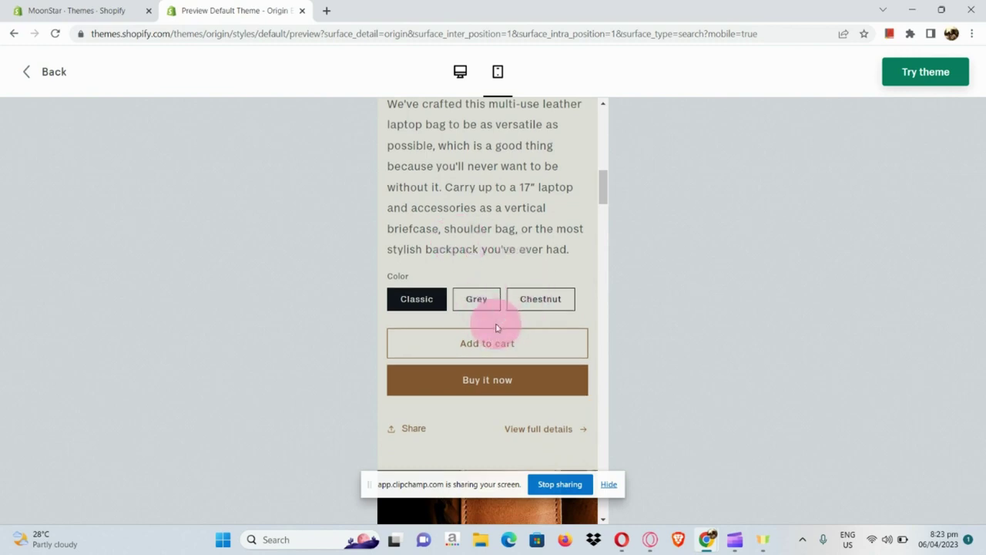
Leave the demo preview and add the free Origin theme to the store's theme library as a trial
left_click(54, 71)
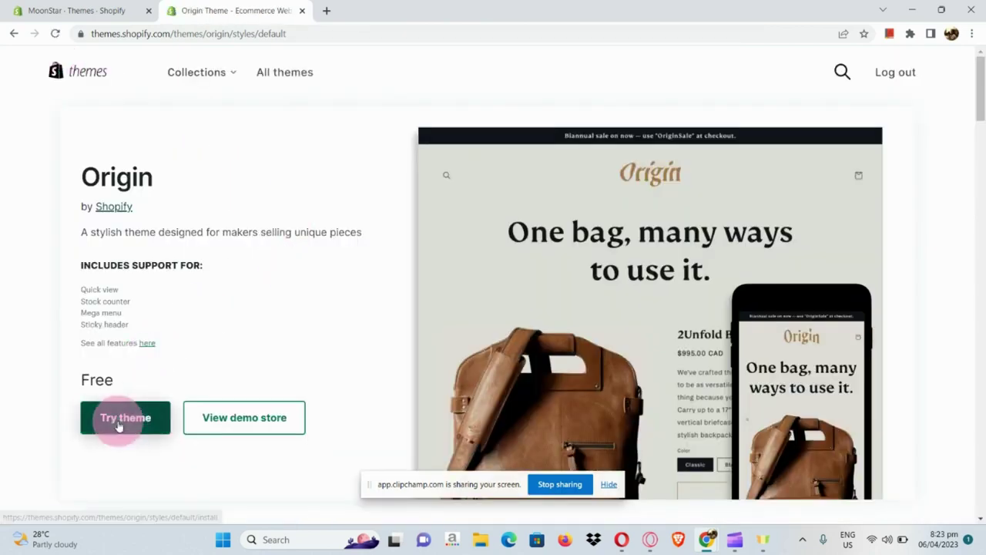
scroll(118, 419, "up", 3)
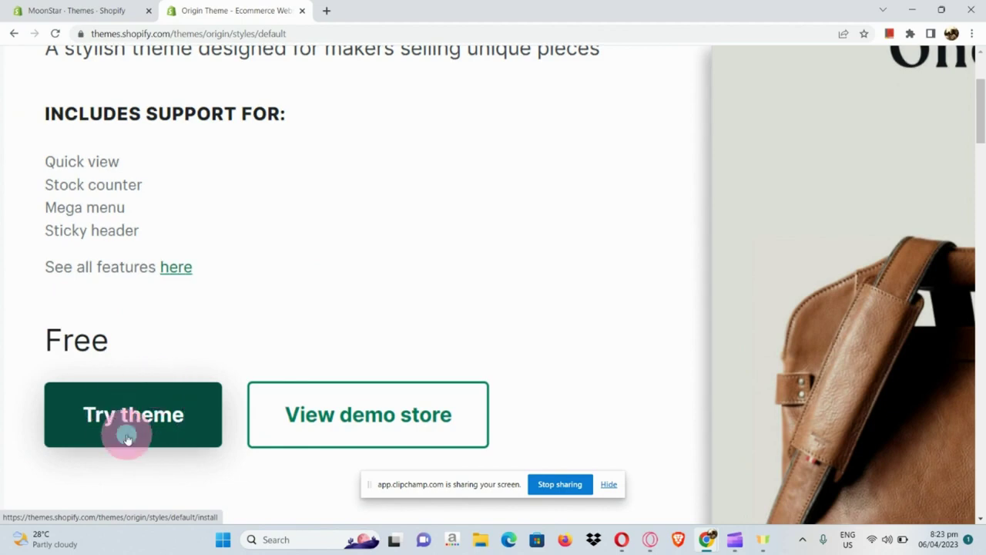
left_click(128, 436)
scroll(128, 440, "down", 3)
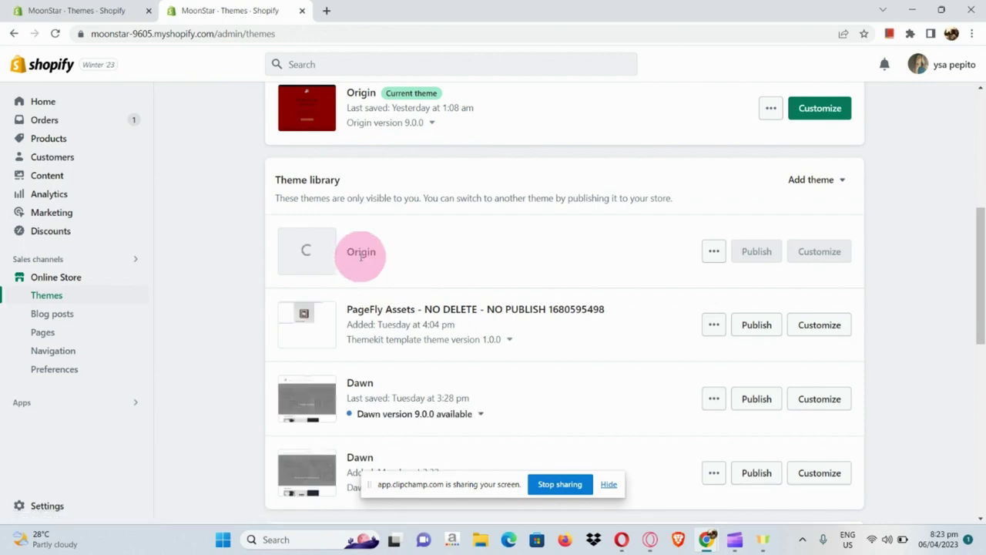
scroll(359, 251, "up", 5)
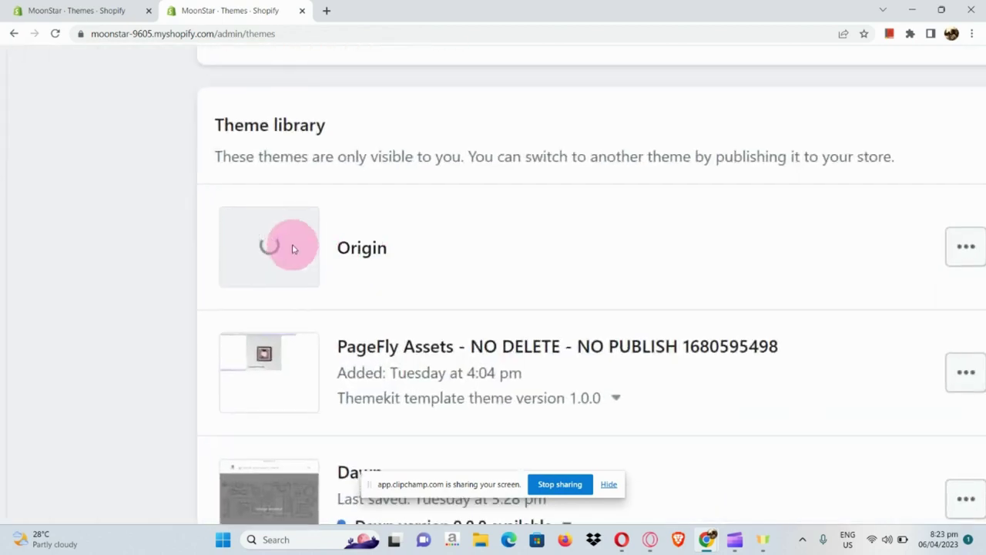
scroll(436, 262, "right", 5)
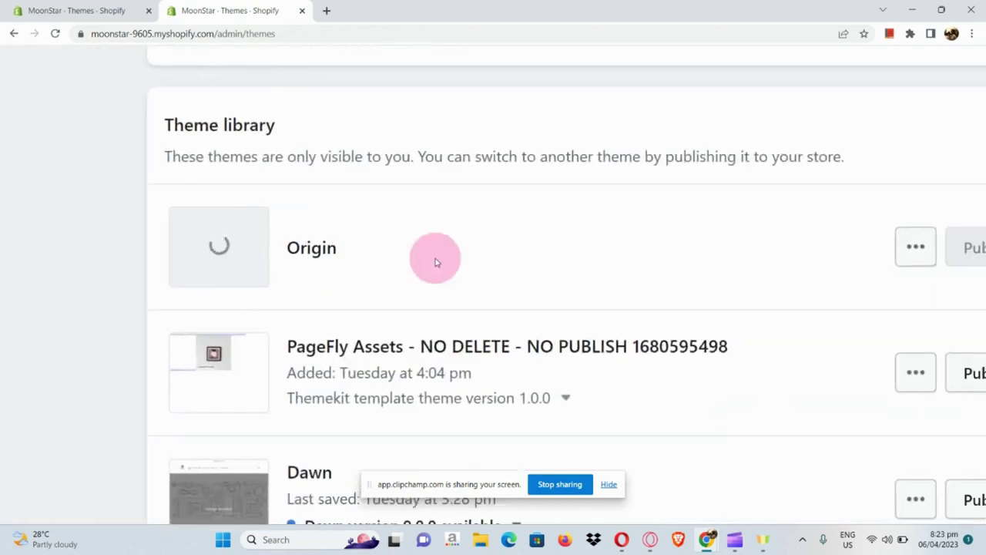
Open the newly added Origin theme from the theme library for customizing, reloading the editor page once
scroll(435, 261, "left", 1)
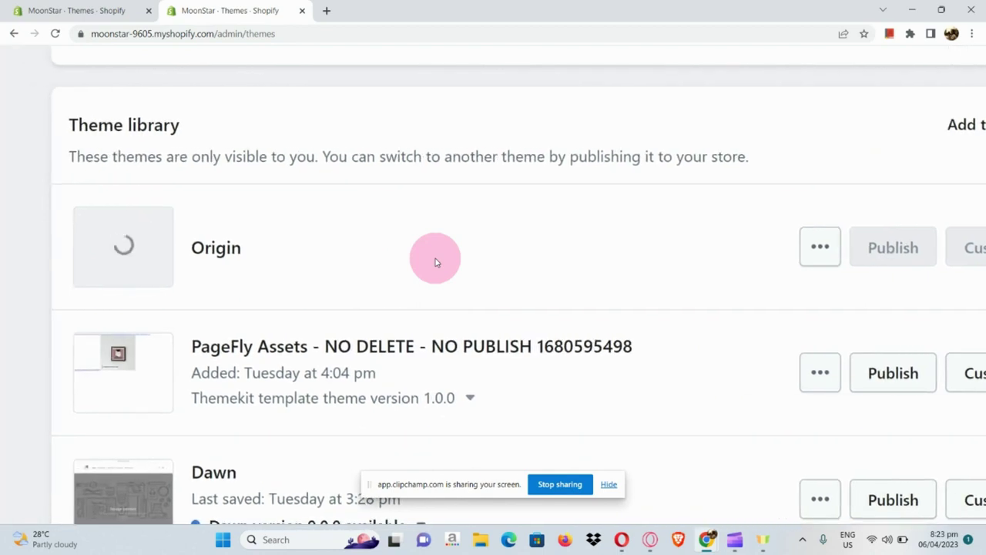
scroll(435, 262, "right", 5)
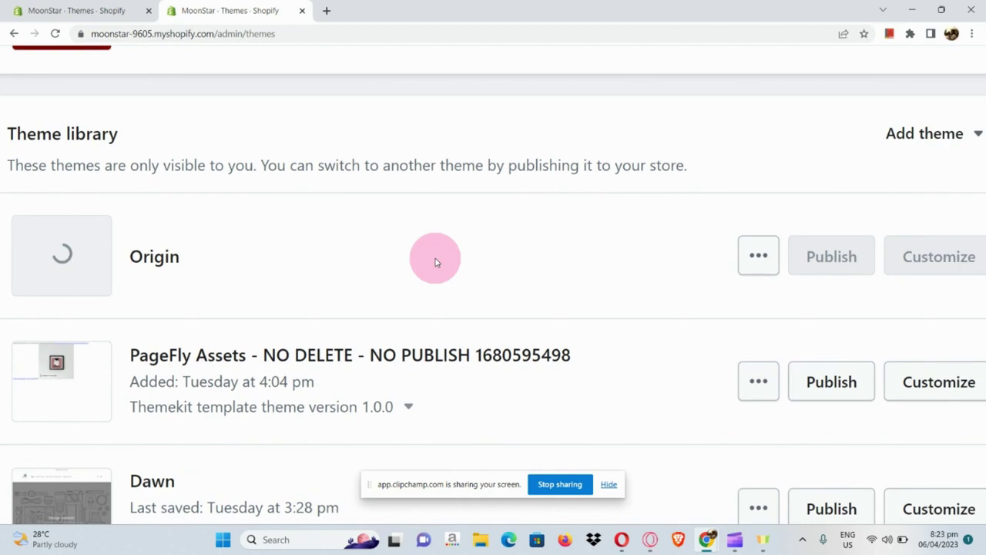
scroll(435, 262, "left", 3)
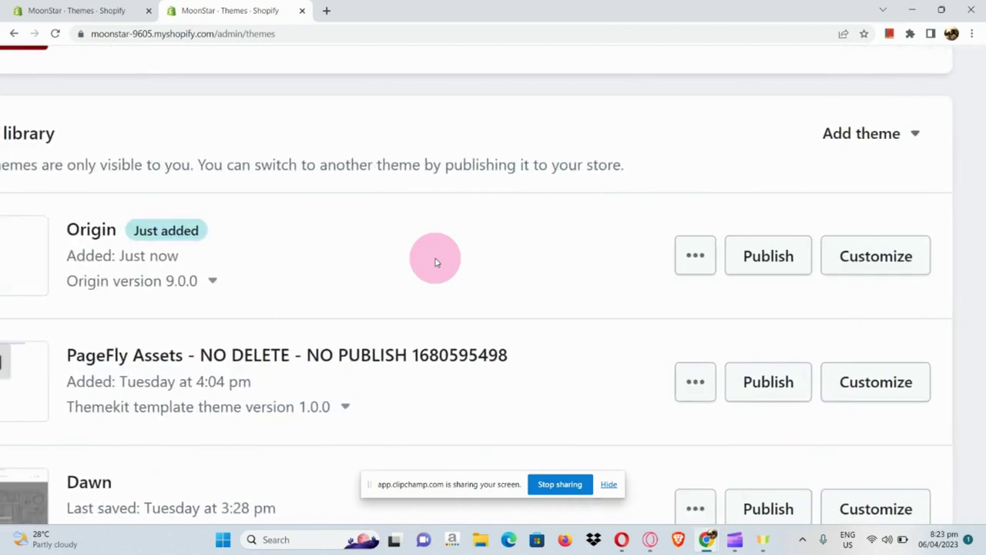
scroll(436, 262, "left", 2)
scroll(436, 262, "right", 3)
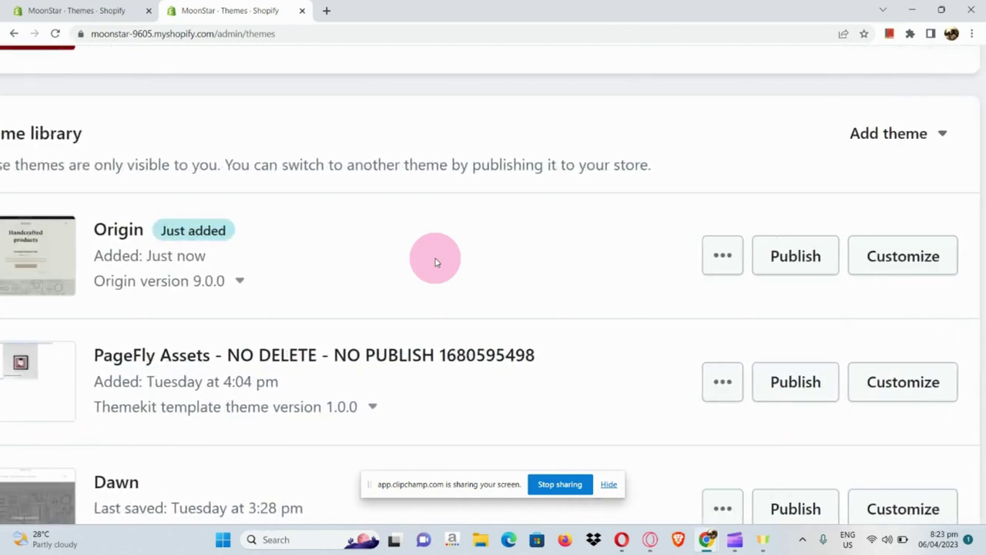
scroll(853, 266, "up", 1)
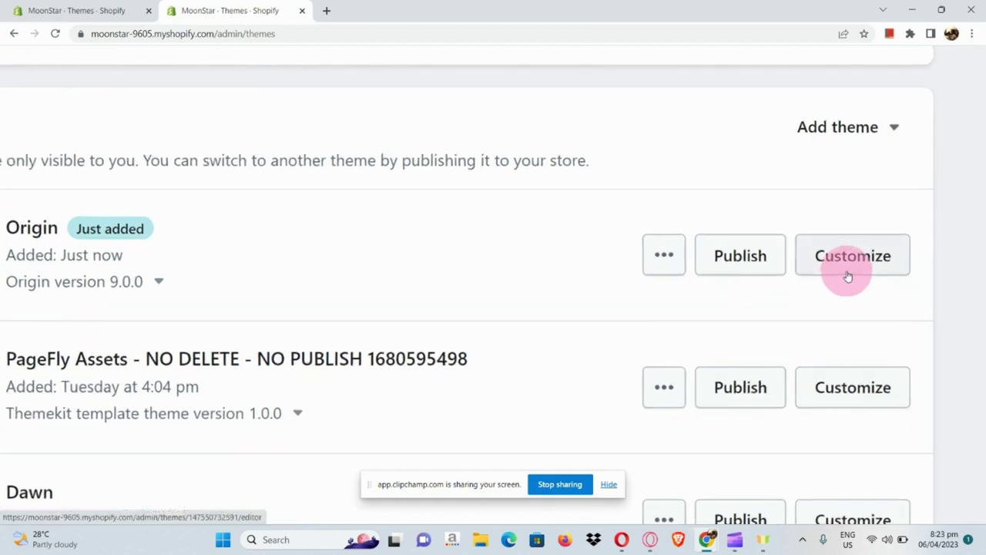
left_click(853, 266)
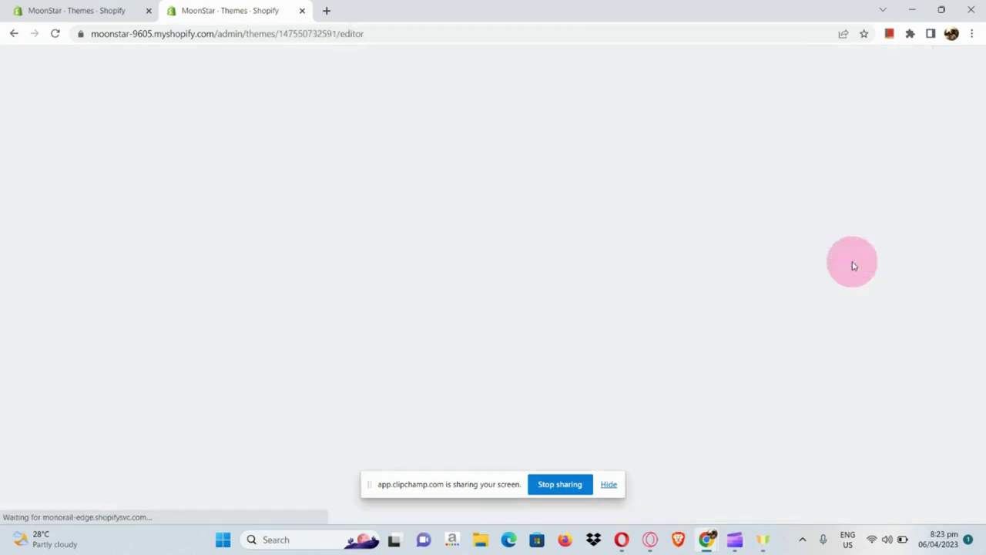
scroll(853, 266, "down", 1)
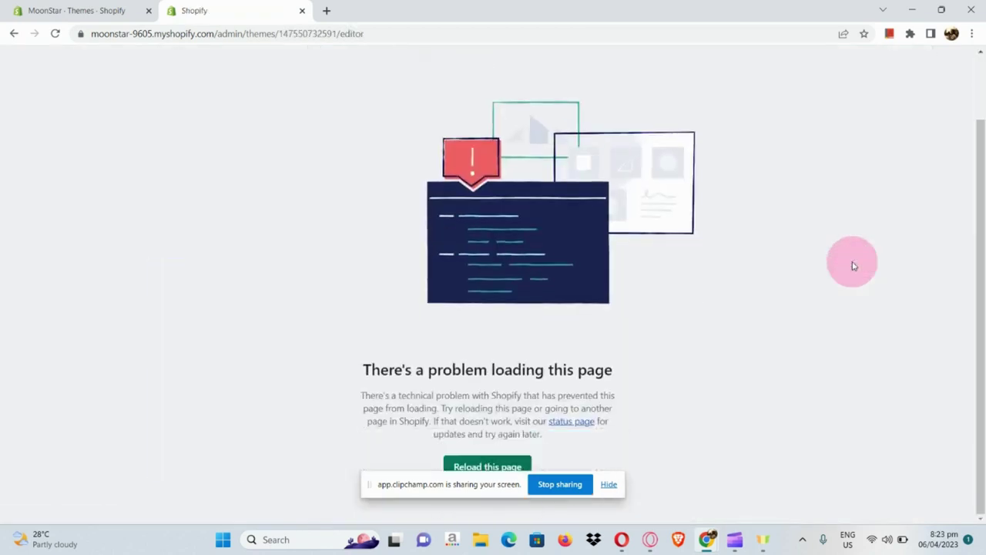
left_click(504, 465)
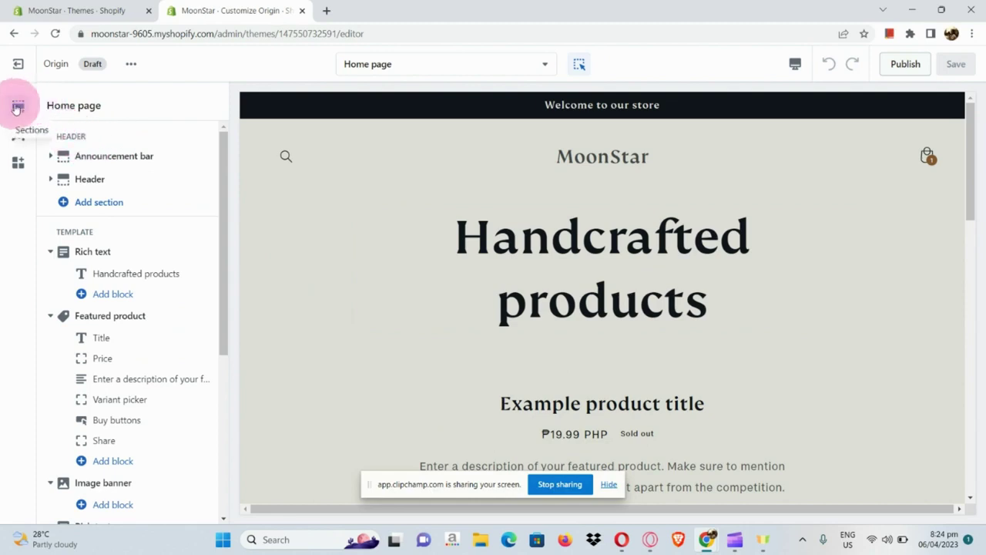
Examine the announcement bar section's settings, including its custom CSS, and return to the home page section list
scroll(15, 108, "up", 5)
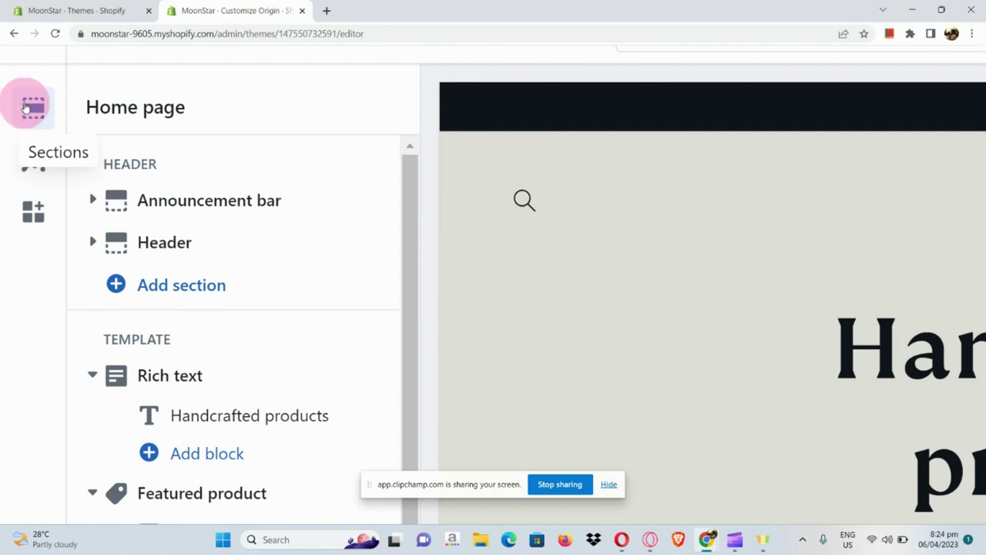
left_click(184, 200)
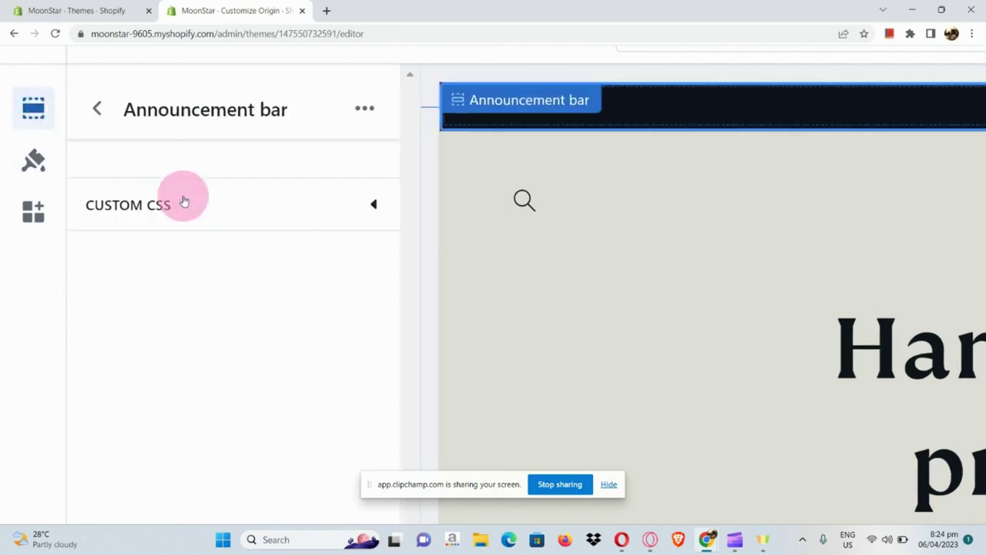
scroll(184, 200, "down", 4)
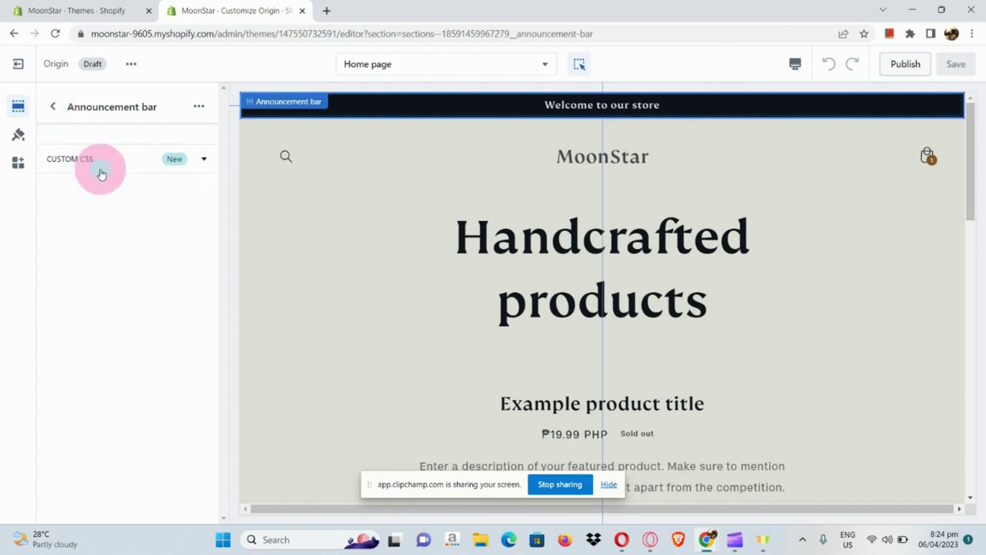
left_click(101, 173)
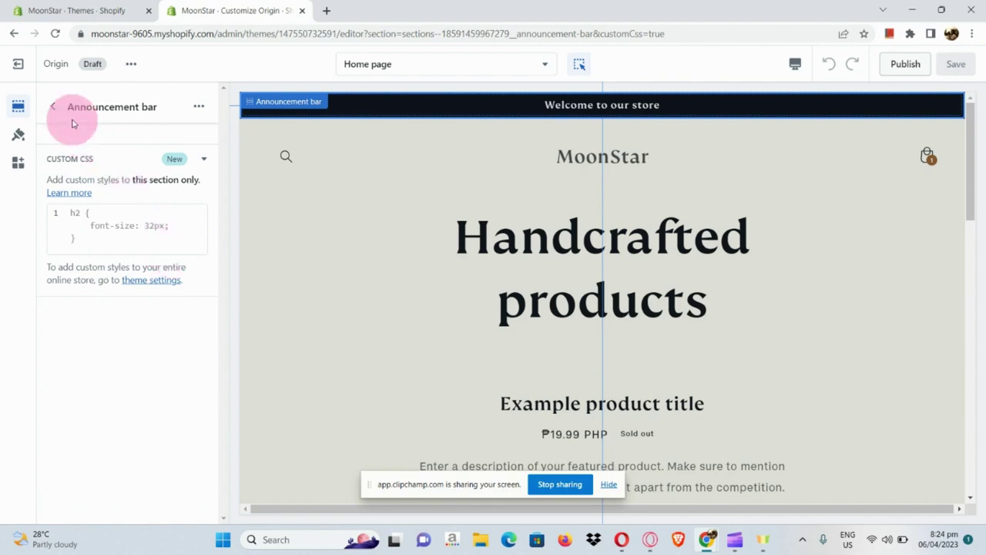
left_click(52, 107)
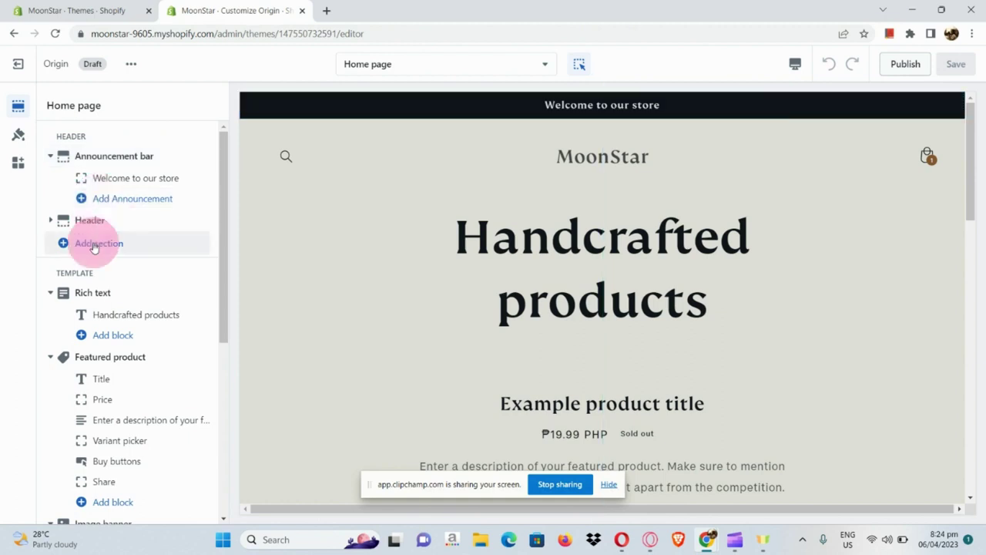
Change the first rich text section's heading to "Moon Star" and set its heading size to Small
scroll(93, 255, "down", 2)
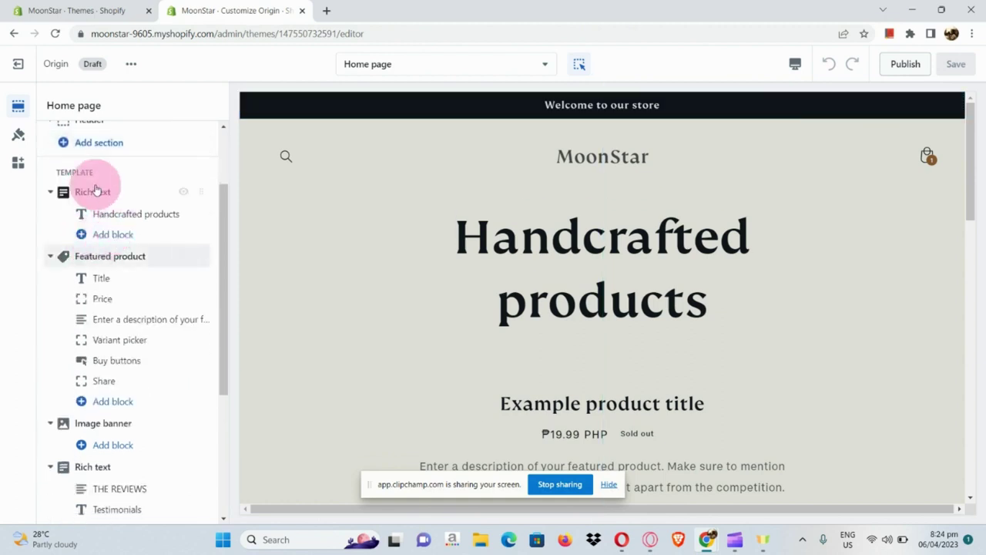
left_click(92, 214)
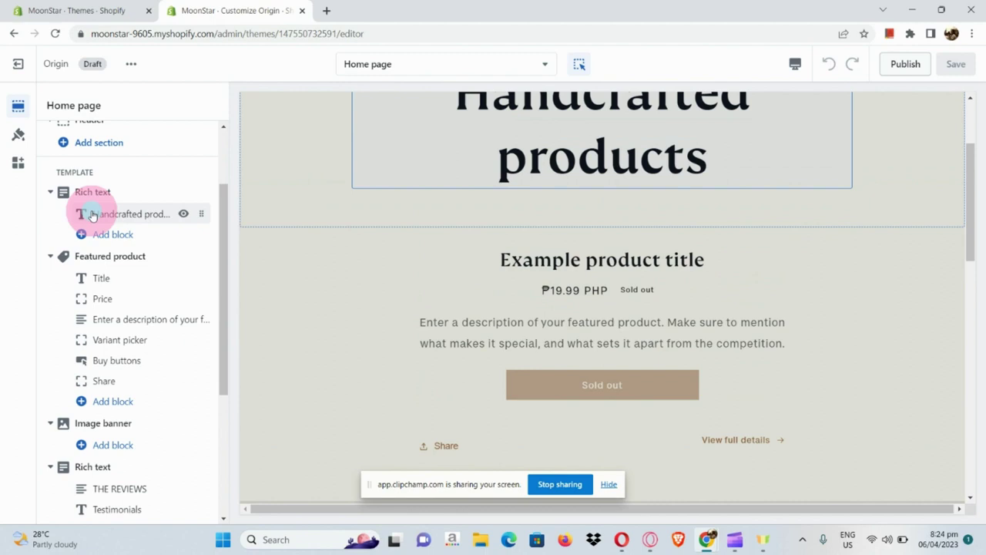
left_click(93, 214)
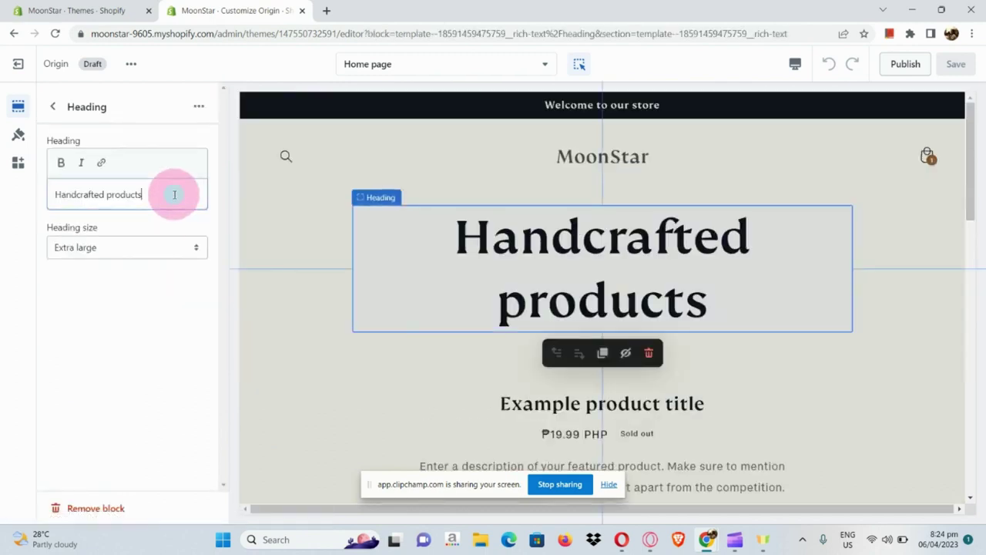
triple_click(175, 194)
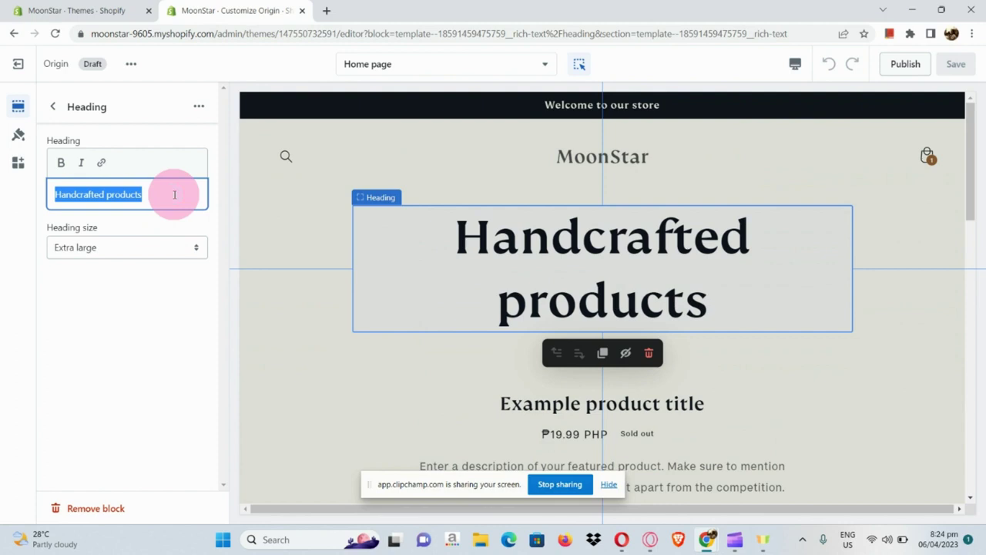
type("Moon Star")
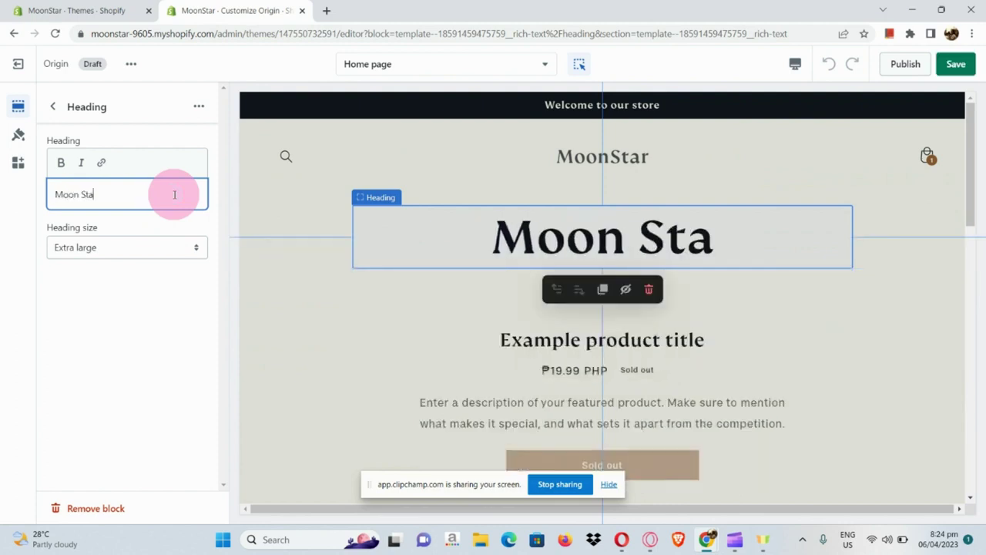
left_click(129, 242)
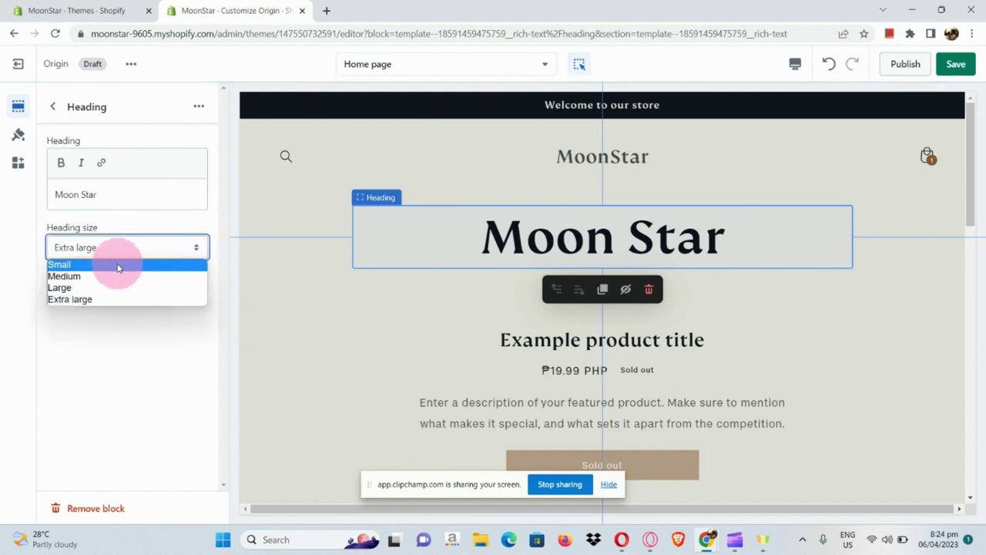
left_click(115, 264)
left_click(54, 107)
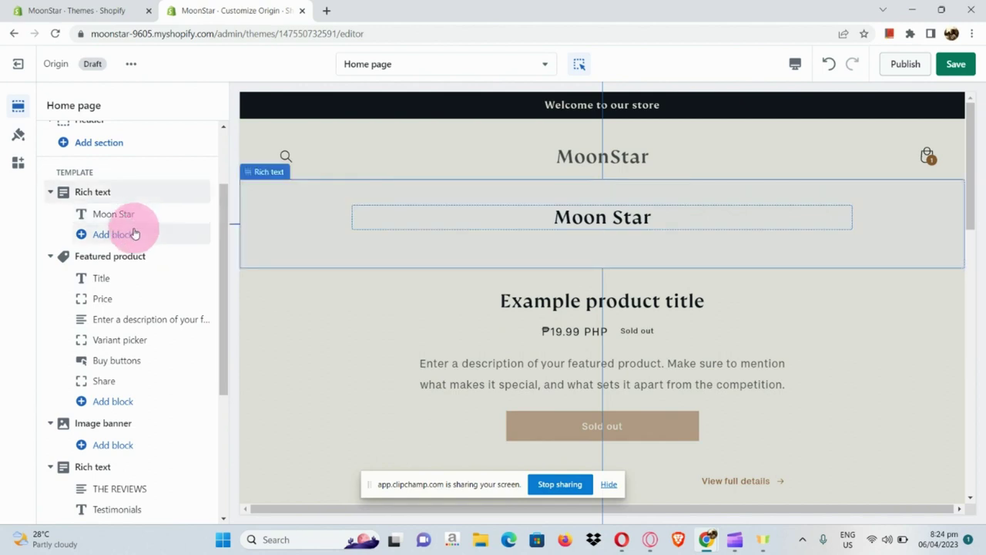
Set the heading size of the featured product's title to Medium and return to the section list
scroll(116, 256, "down", 1)
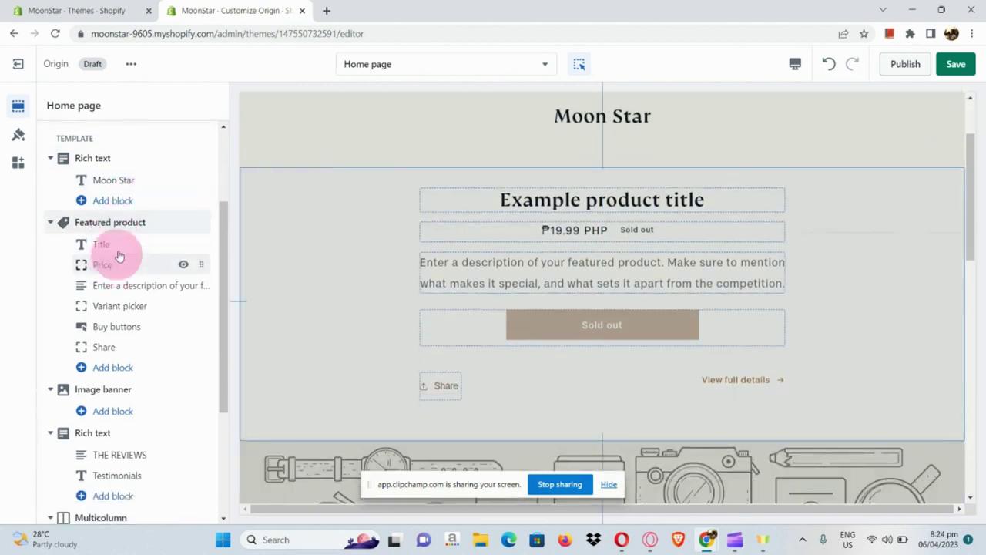
left_click(119, 244)
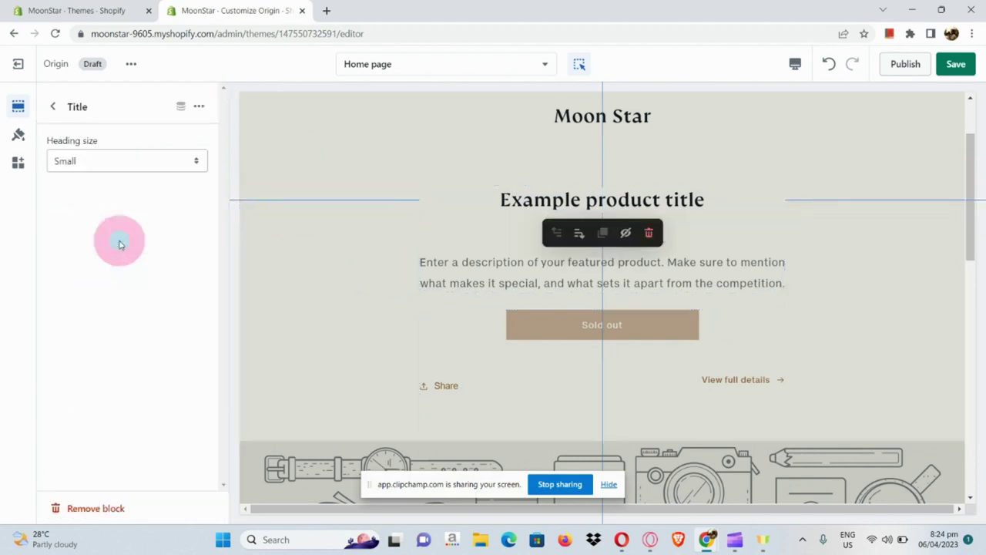
left_click(154, 162)
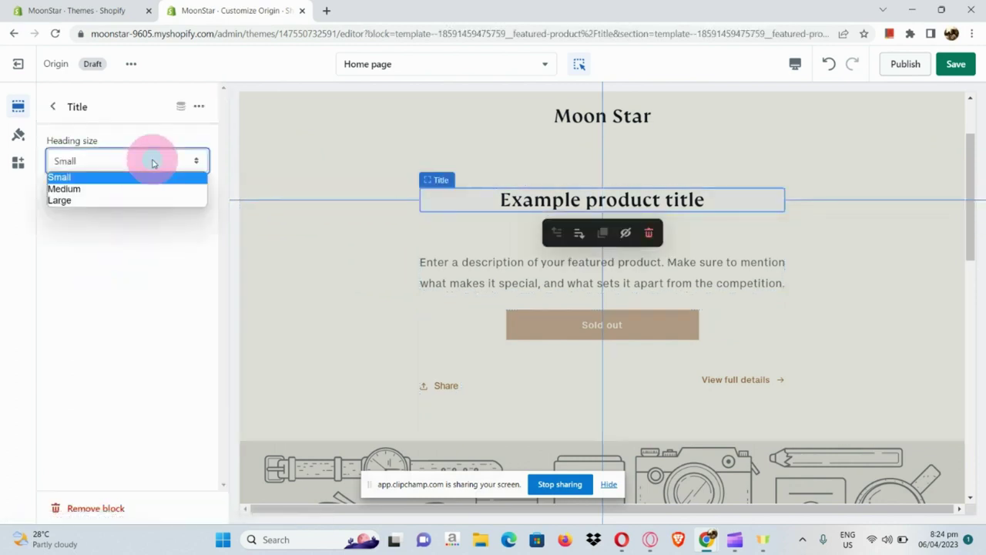
left_click(143, 188)
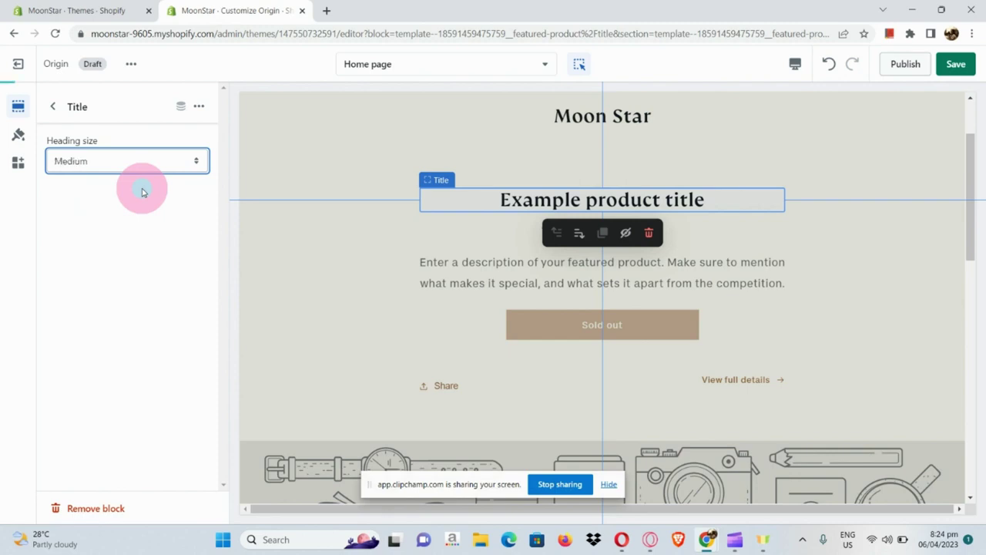
left_click(53, 112)
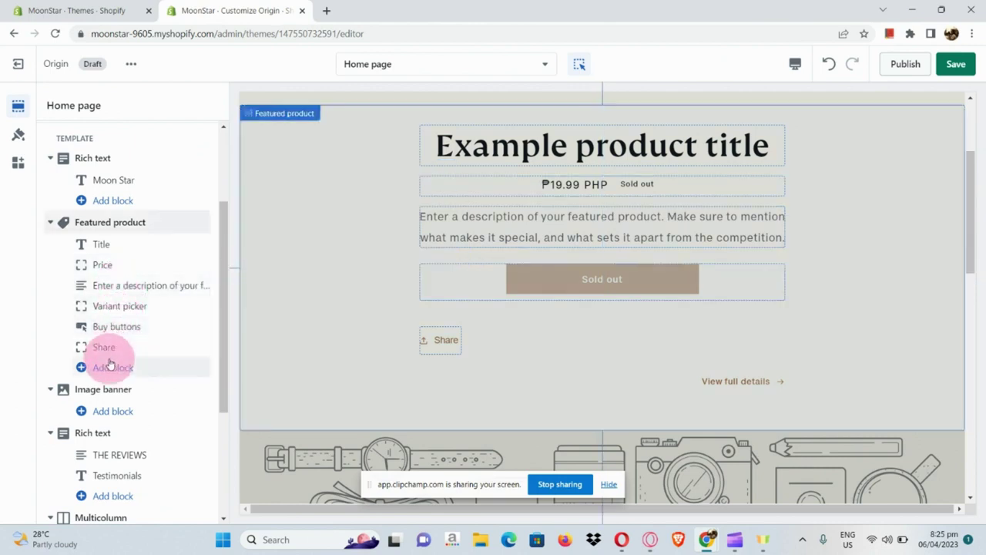
Examine the image banner section's settings, from the image choices to the mobile layout options
scroll(108, 356, "down", 1)
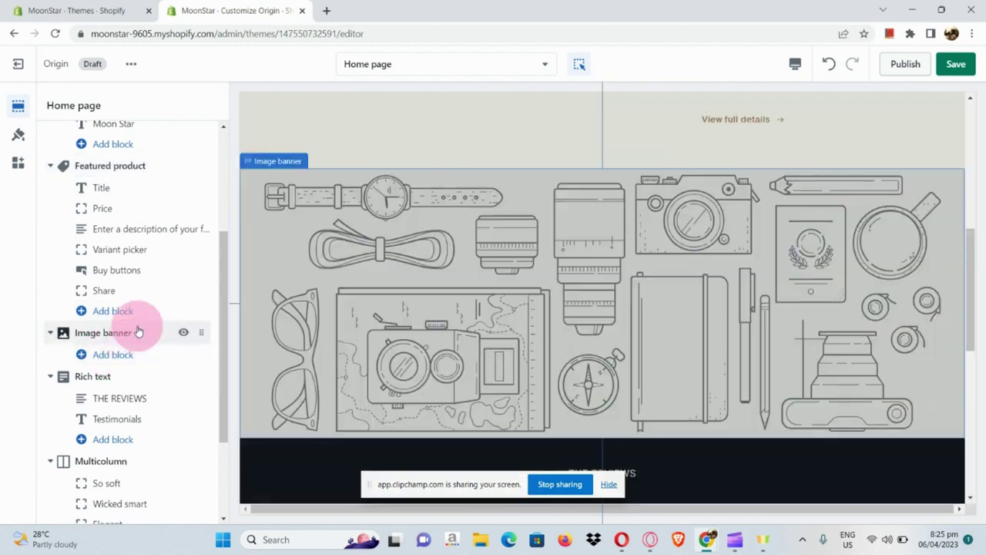
left_click(139, 332)
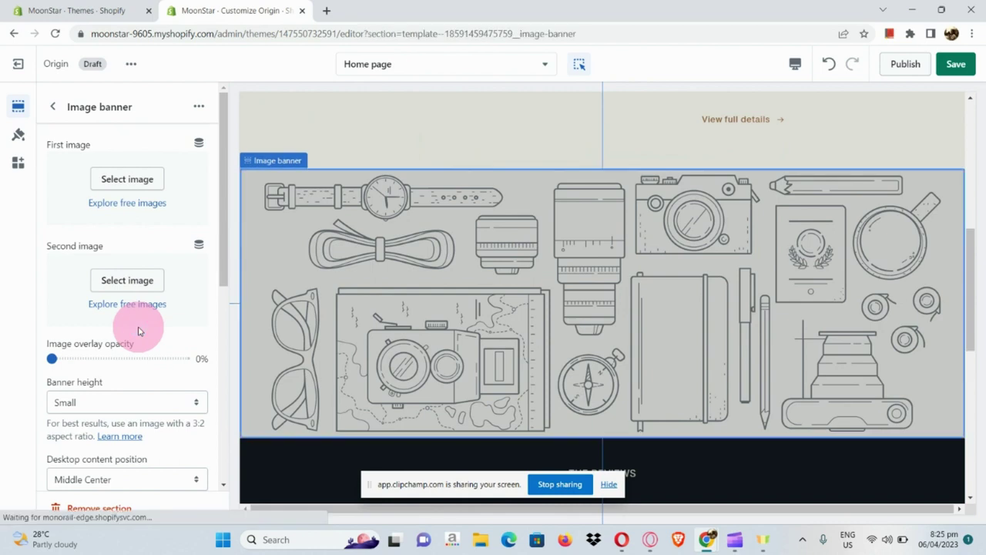
scroll(107, 205, "down", 5)
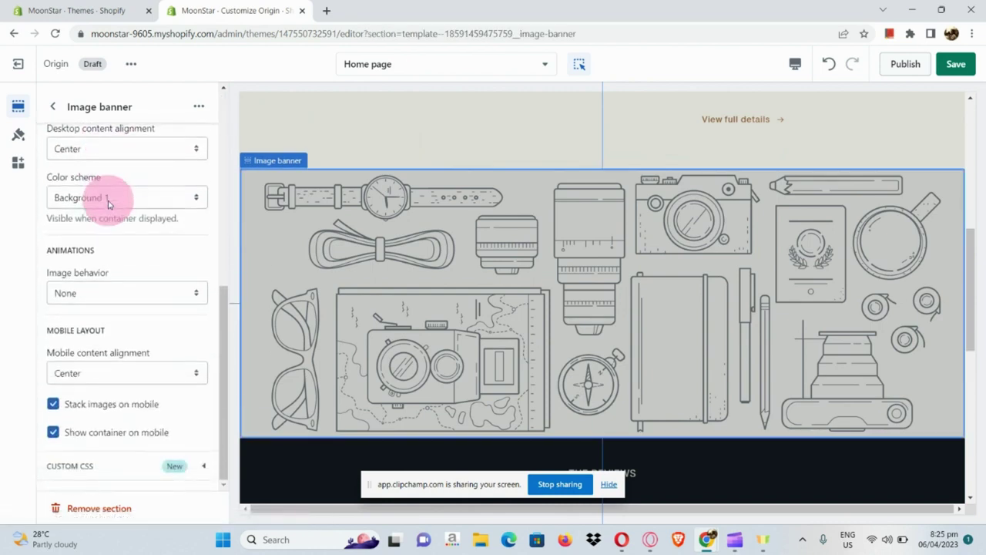
left_click(50, 106)
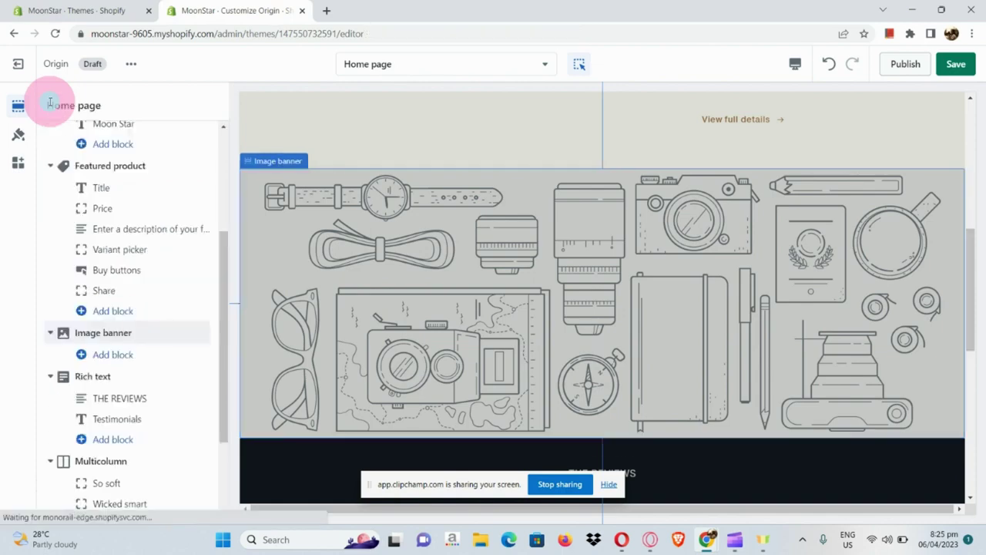
Review the remaining home page sections, from the testimonials rich text and multicolumn to the footer
scroll(121, 313, "down", 2)
left_click(119, 308)
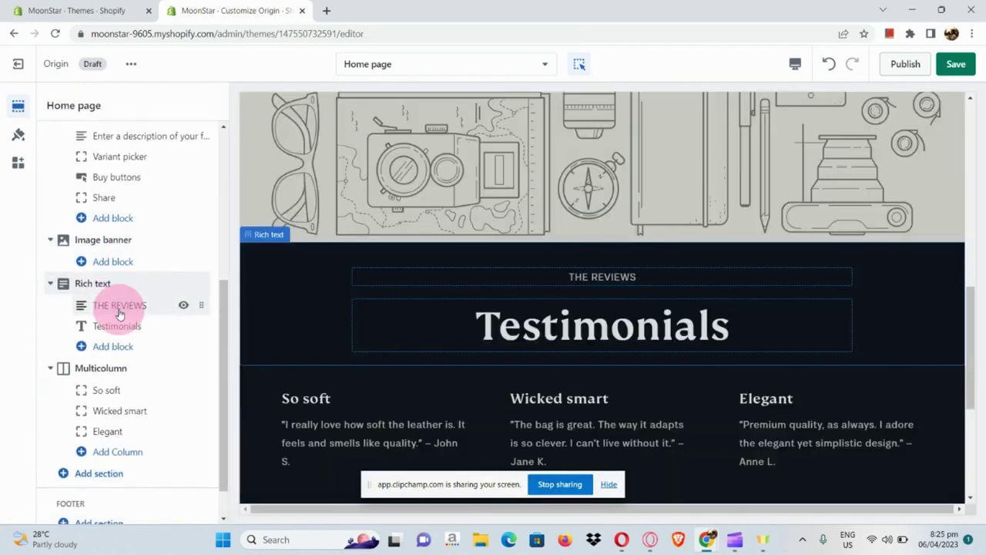
scroll(125, 312, "down", 2)
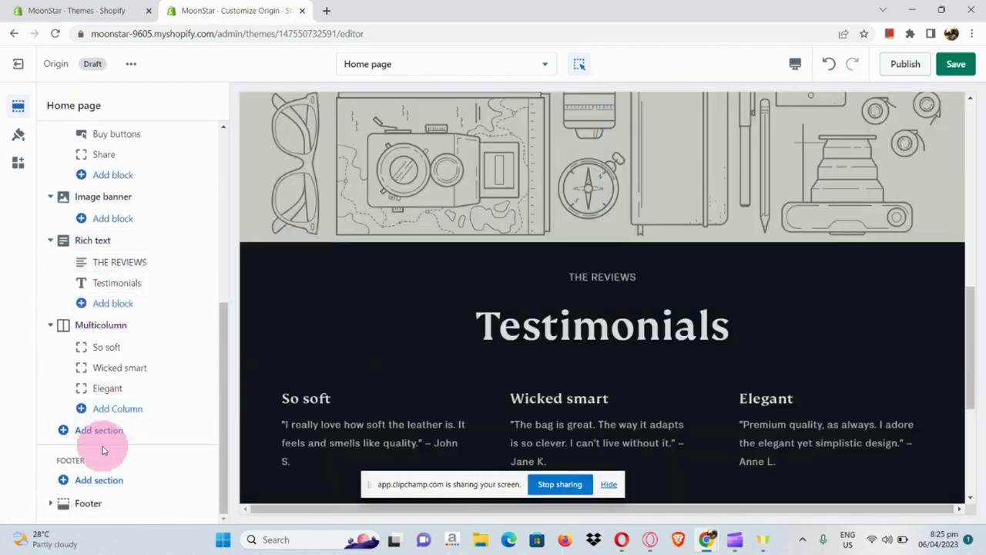
left_click(93, 503)
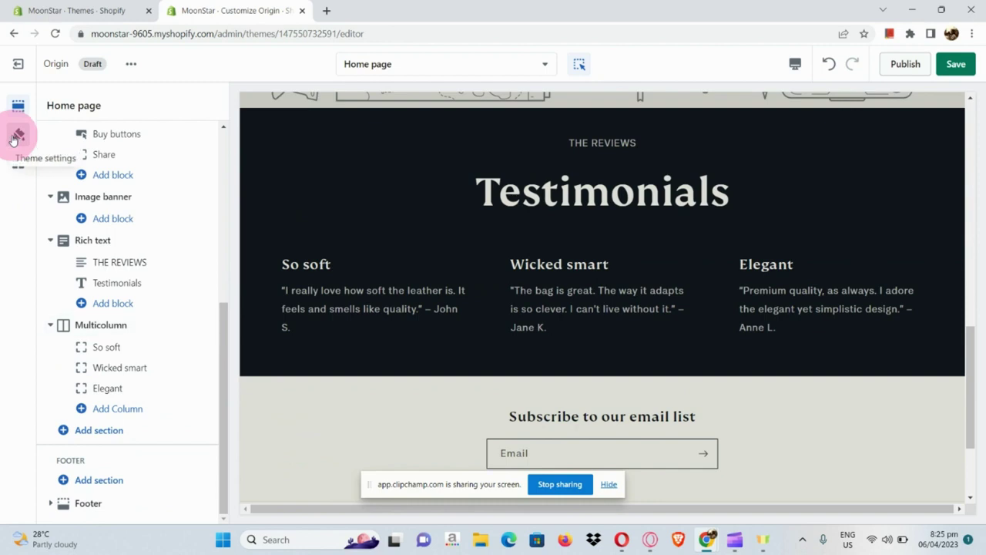
Open the theme settings and expand the logo options
scroll(13, 140, "up", 5)
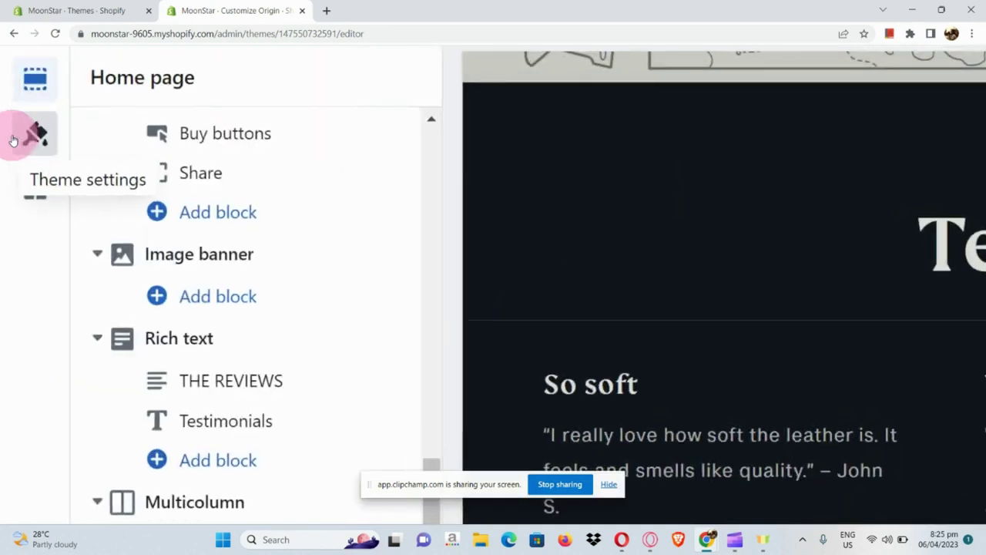
left_click(37, 136)
scroll(39, 132, "down", 5)
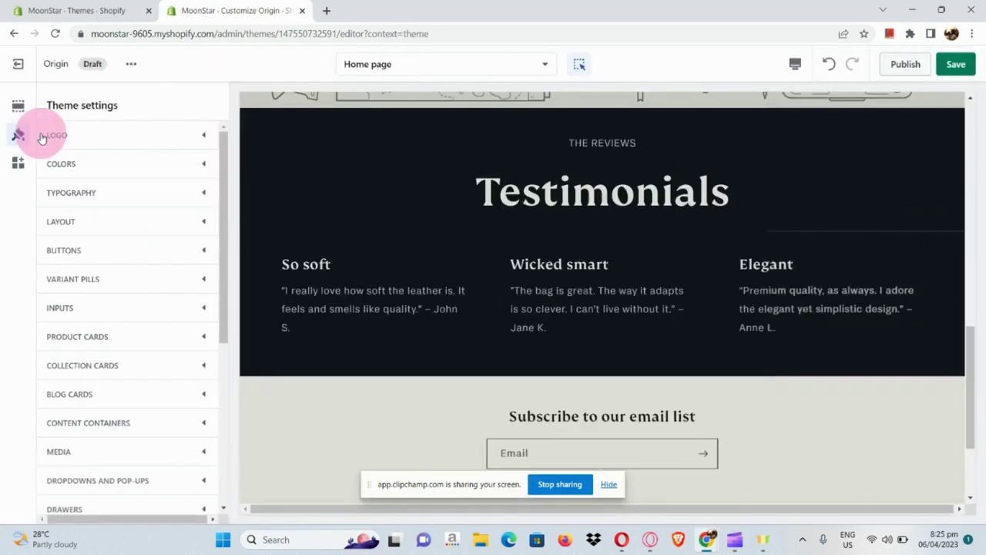
left_click(99, 136)
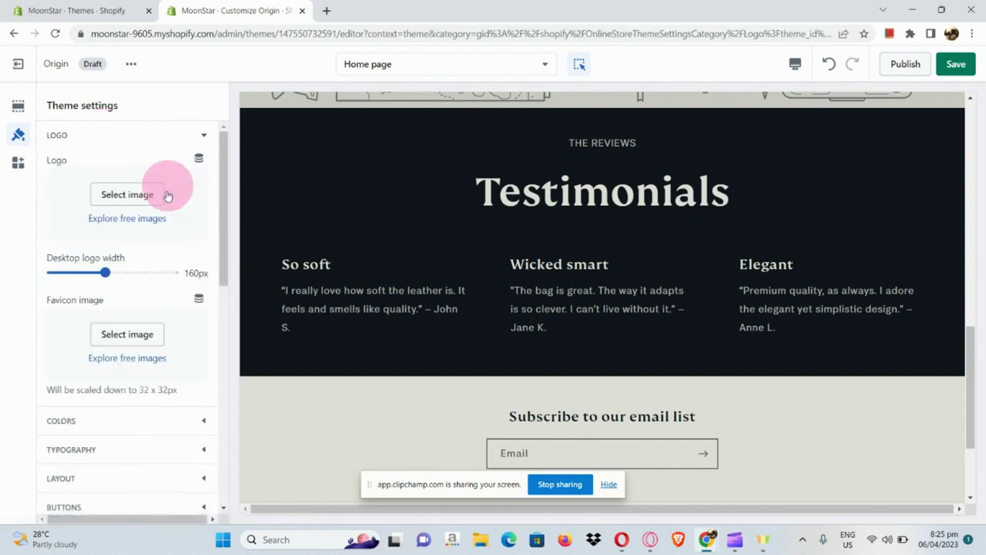
Expand the theme's color settings and review the available theme settings categories down to custom CSS and theme style
scroll(150, 194, "down", 3)
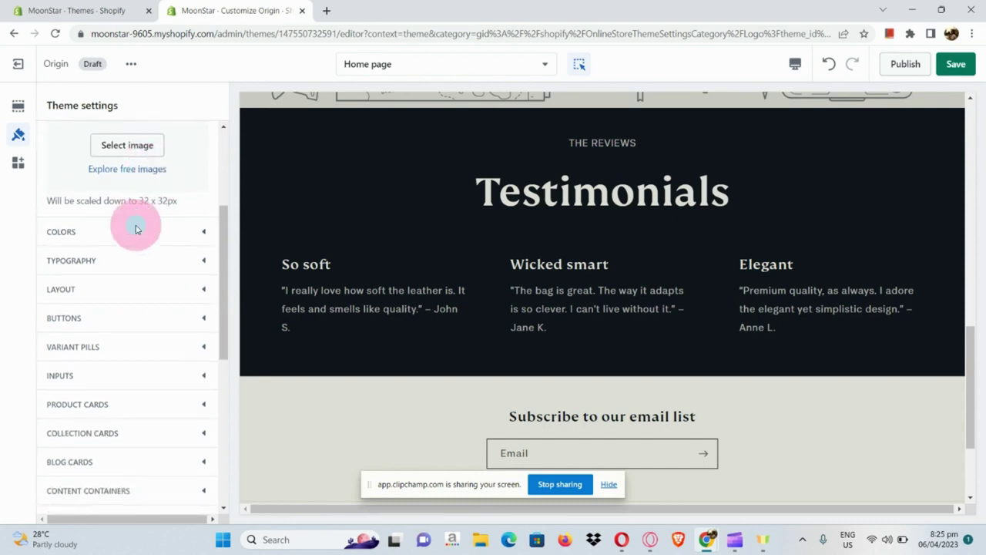
left_click(136, 229)
scroll(139, 223, "down", 6)
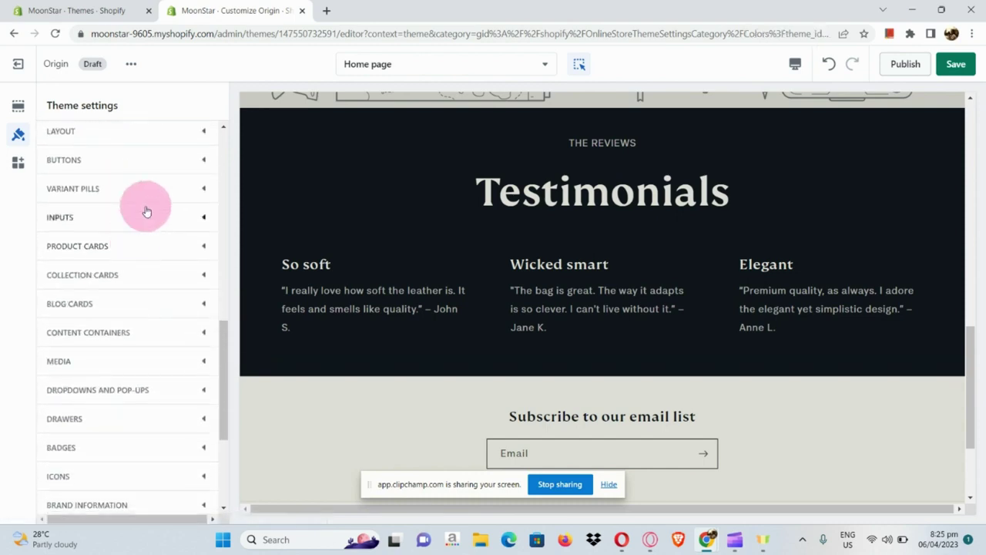
scroll(146, 211, "down", 5)
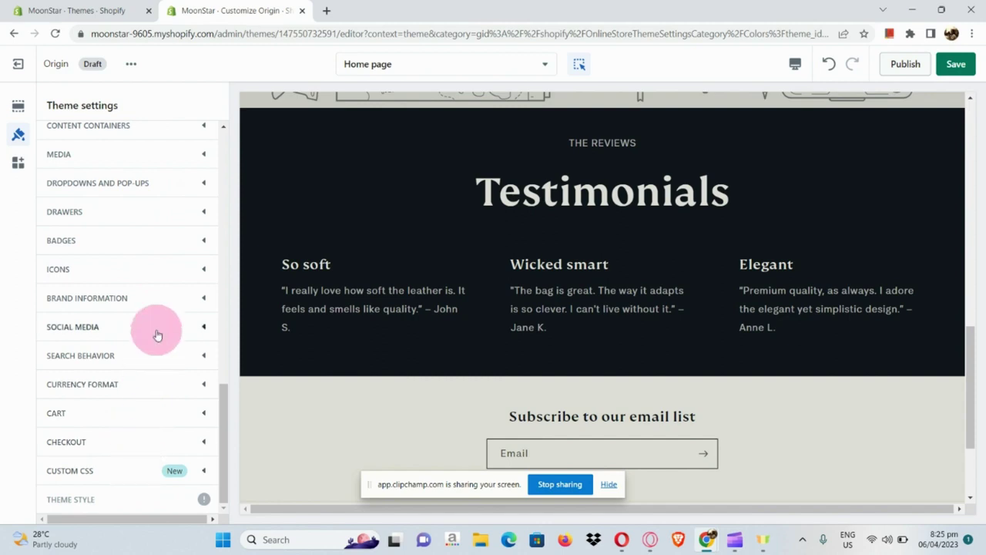
scroll(154, 334, "up", 4)
scroll(157, 334, "up", 8)
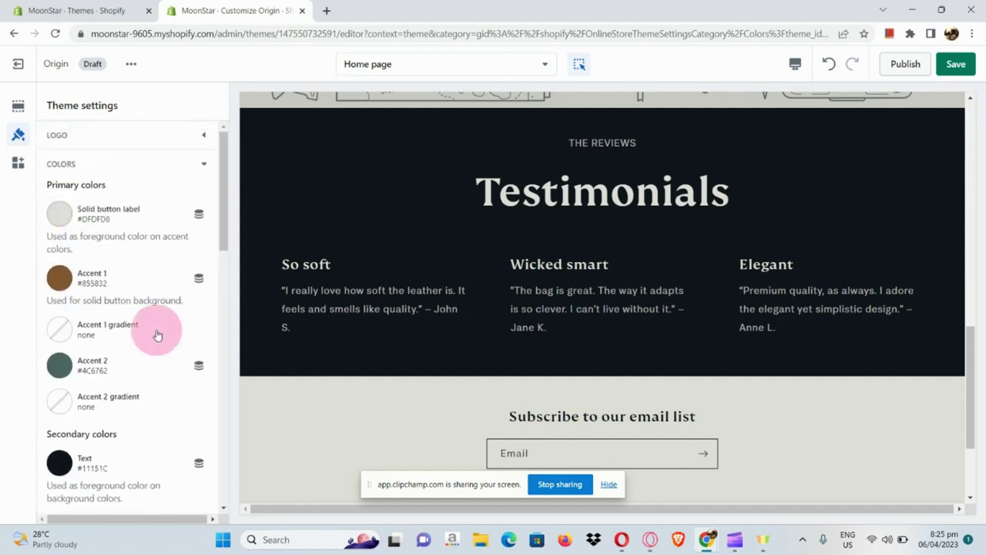
Look over the home page preview from the store header to the footer
scroll(343, 291, "up", 10)
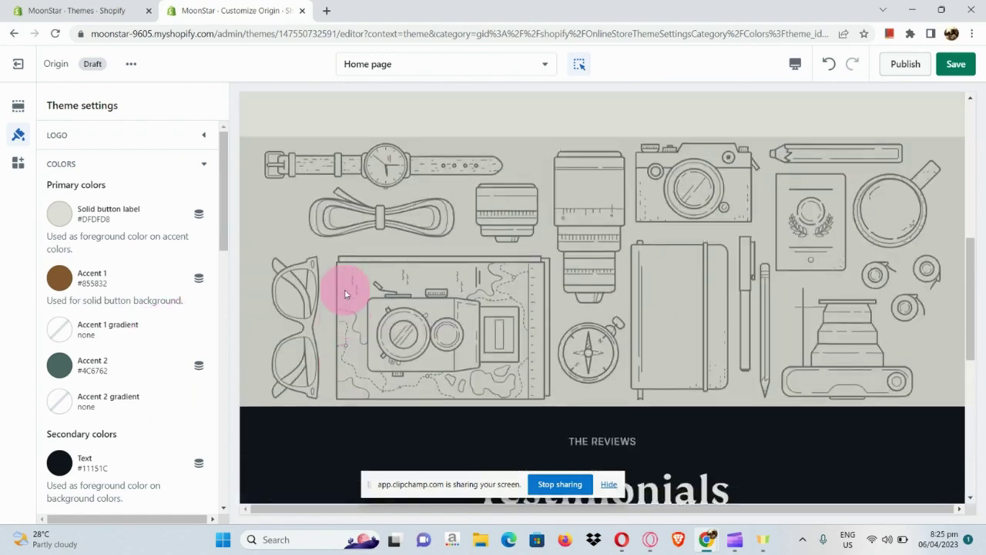
scroll(345, 294, "up", 3)
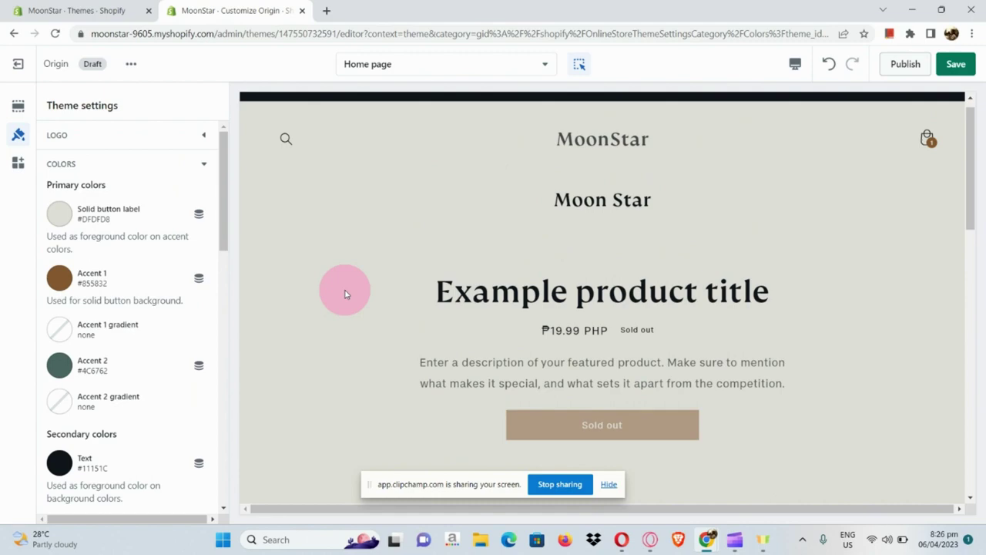
scroll(346, 293, "down", 8)
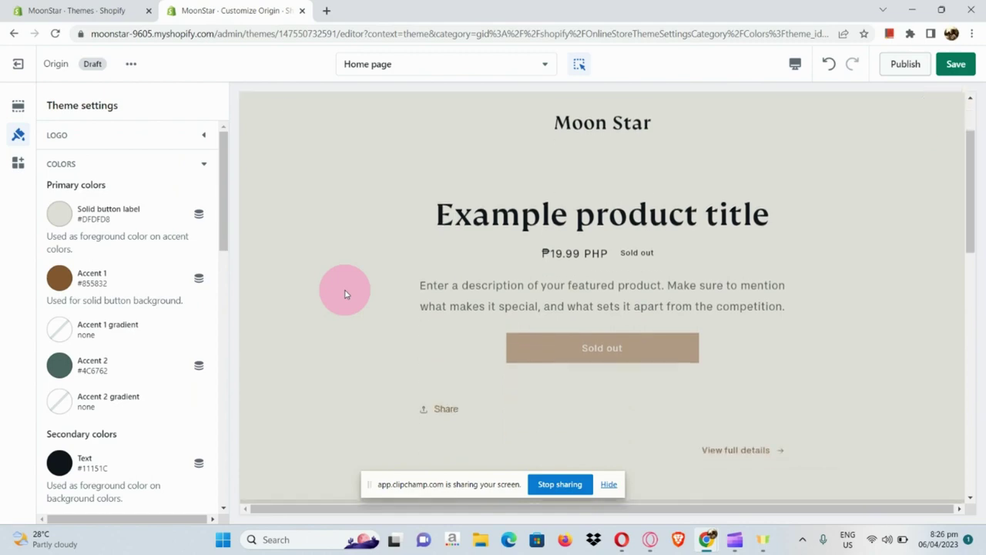
scroll(345, 293, "down", 5)
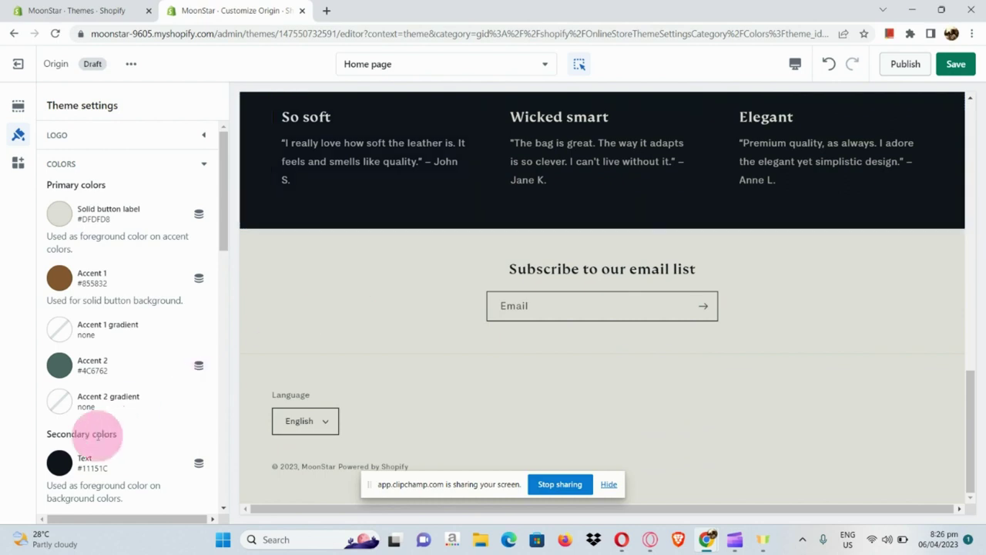
Review the social media account fields in the theme settings and expand the search behavior options
scroll(98, 435, "down", 5)
scroll(98, 439, "down", 4)
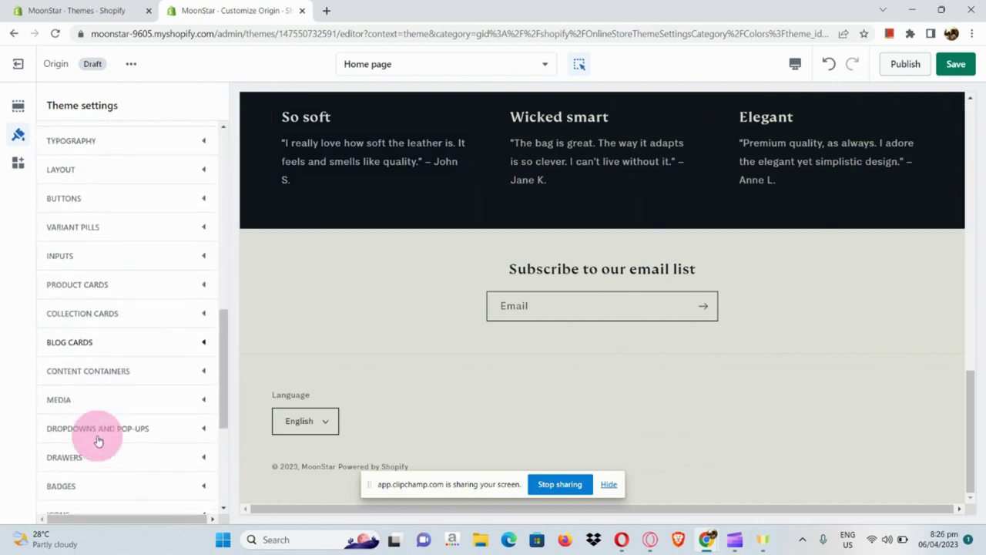
scroll(97, 441, "down", 1)
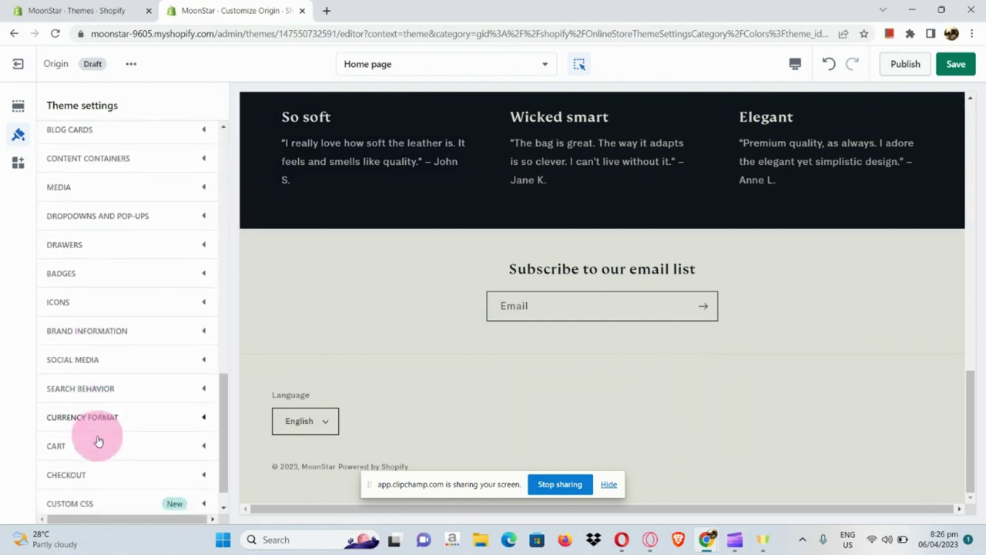
left_click(123, 360)
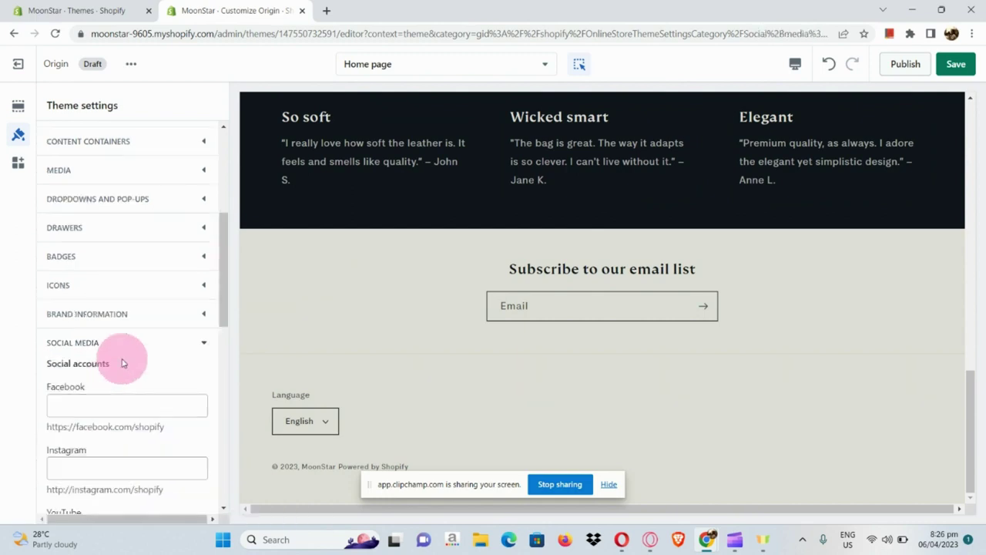
scroll(121, 362, "down", 1)
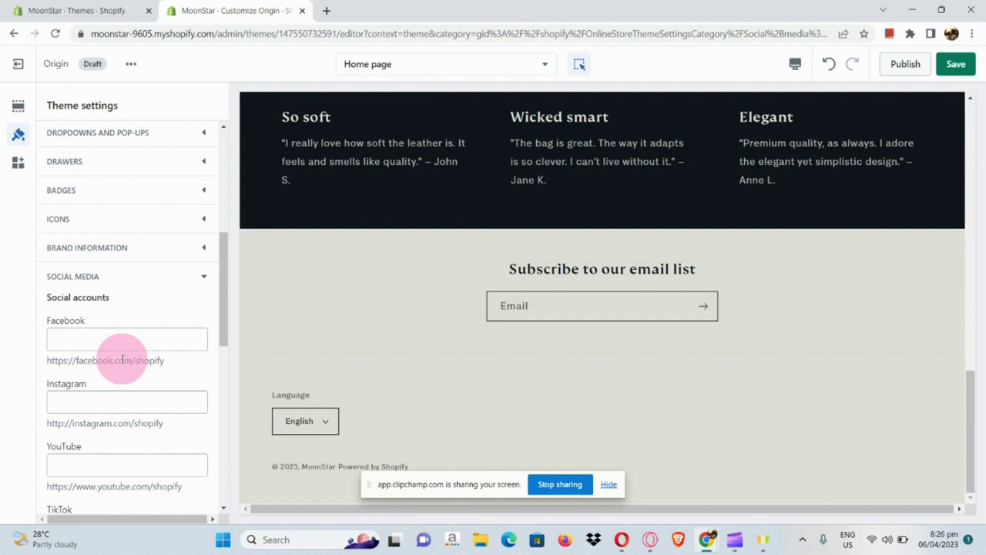
left_click(136, 341)
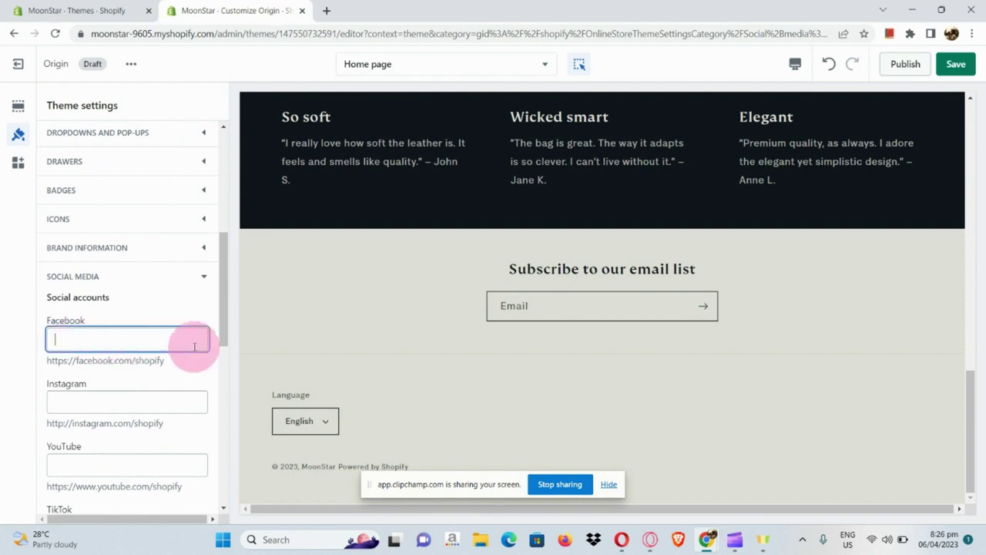
scroll(194, 347, "down", 5)
scroll(194, 347, "down", 3)
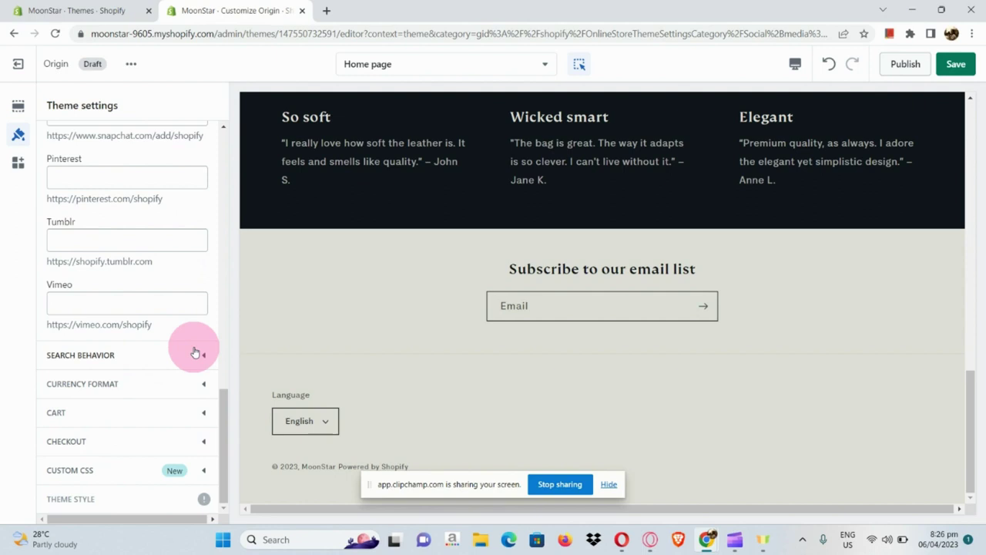
left_click(195, 352)
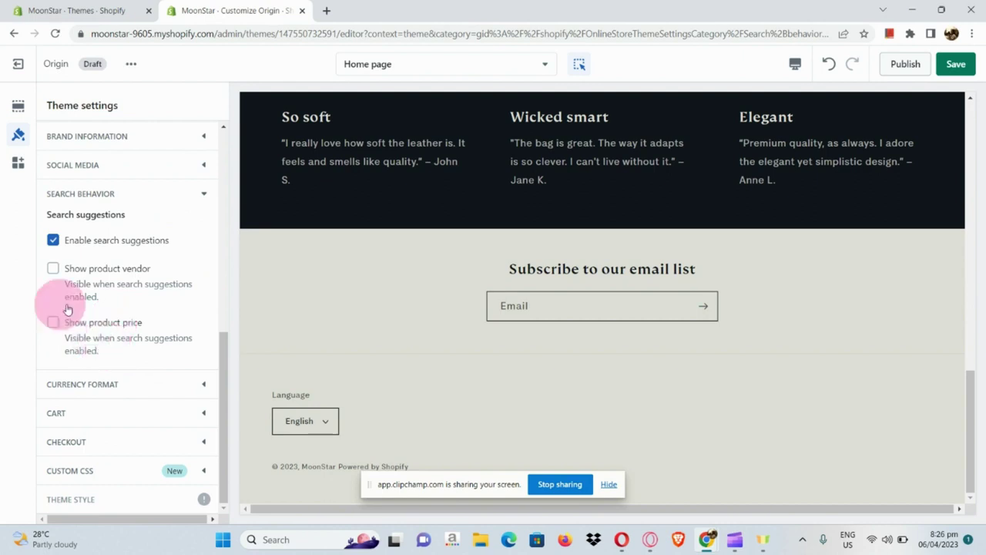
Enable the Fontify and Core Snippet app embeds and check the home page preview
left_click(18, 164)
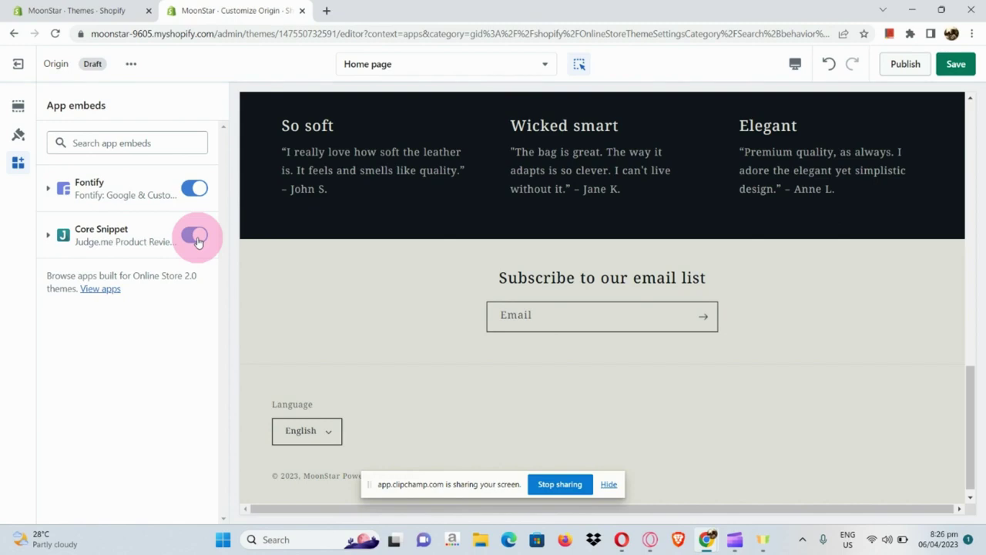
scroll(399, 281, "up", 10)
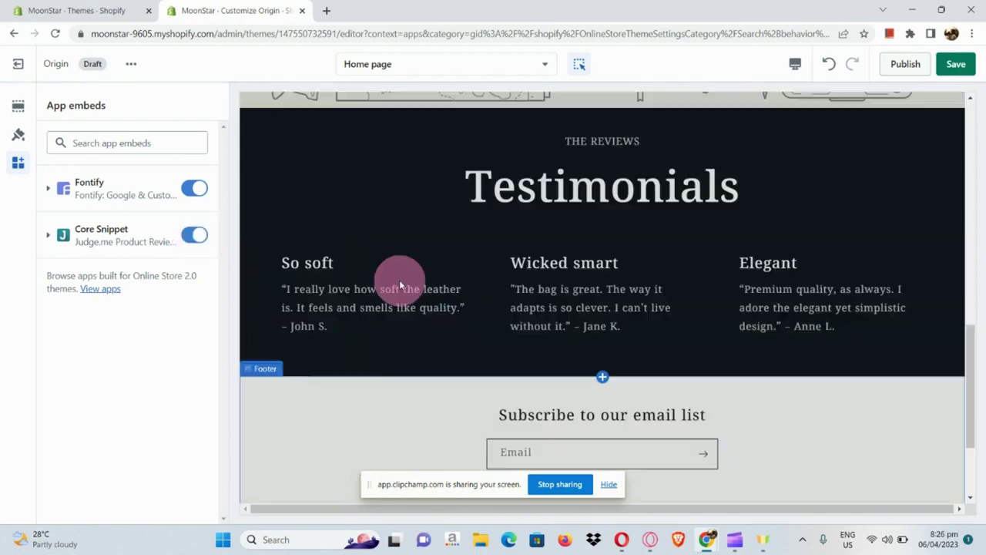
scroll(398, 282, "up", 5)
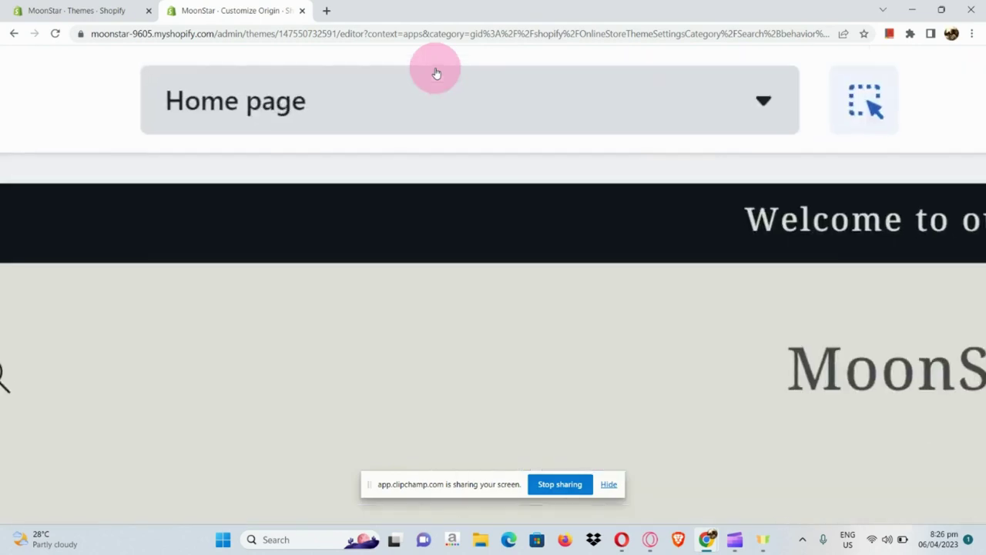
Open the Default product template in the editor and look over its page preview
left_click(435, 72)
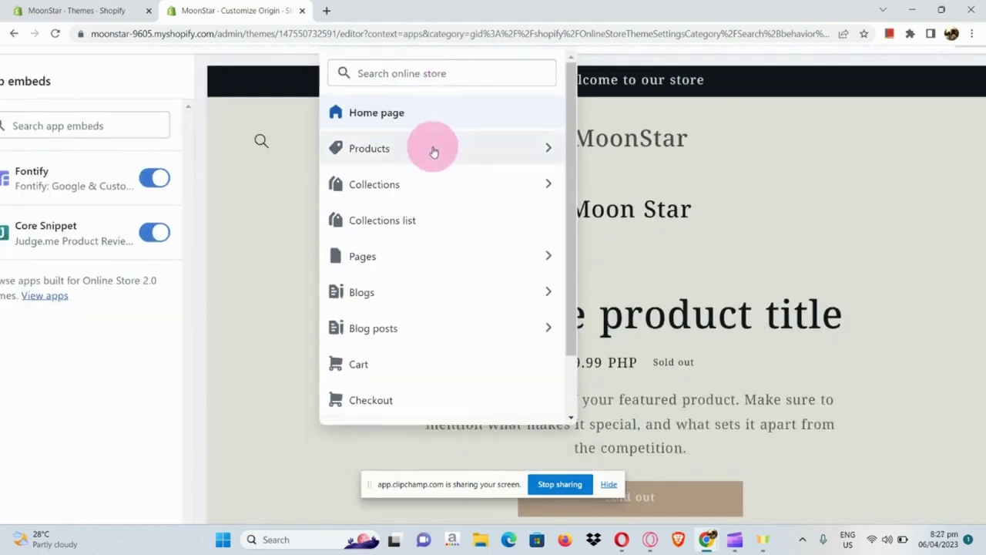
left_click(434, 150)
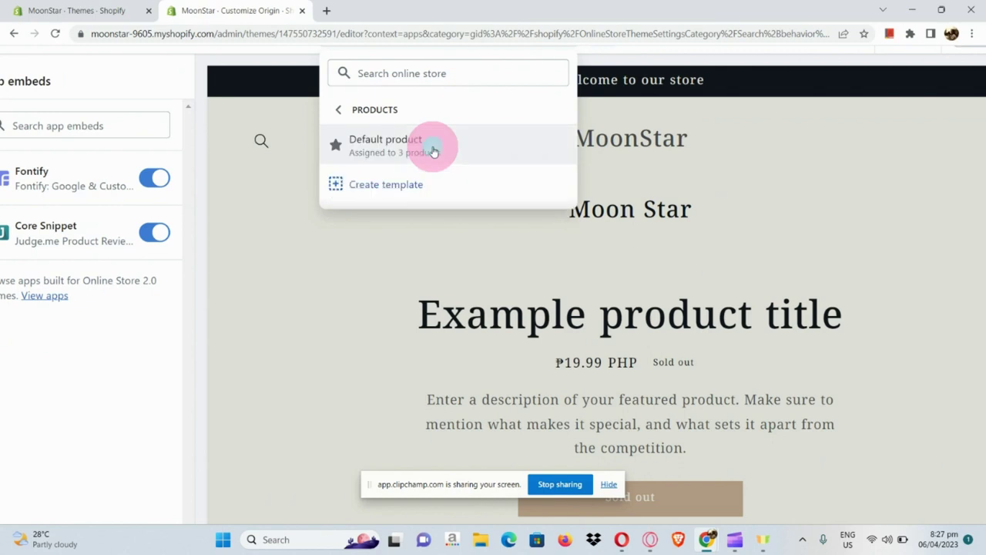
left_click(433, 152)
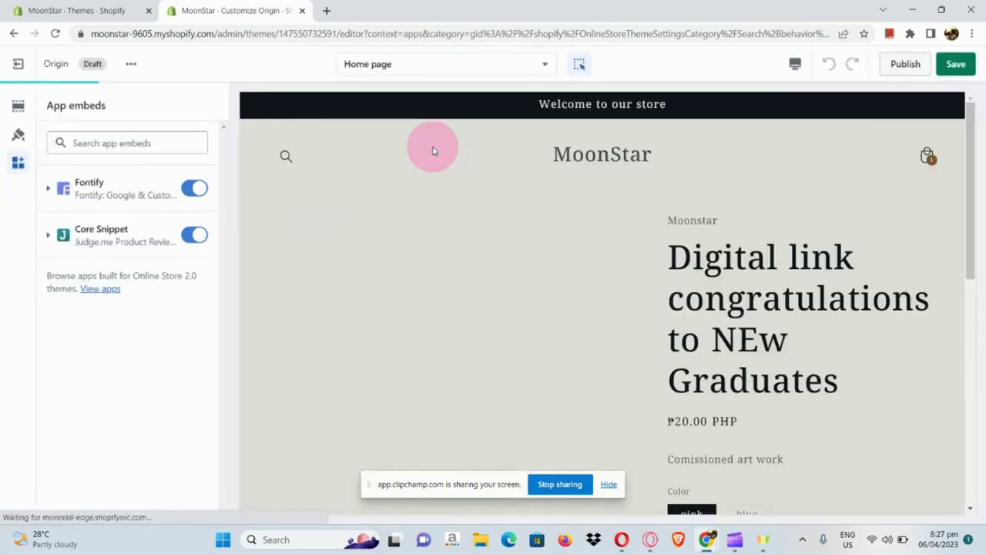
scroll(434, 151, "down", 3)
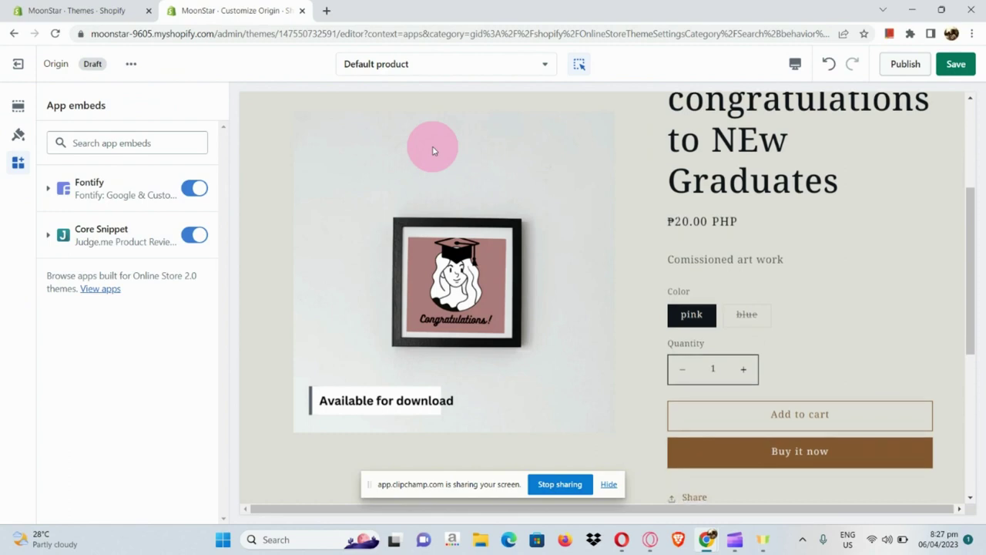
scroll(432, 151, "down", 5)
scroll(433, 145, "up", 5)
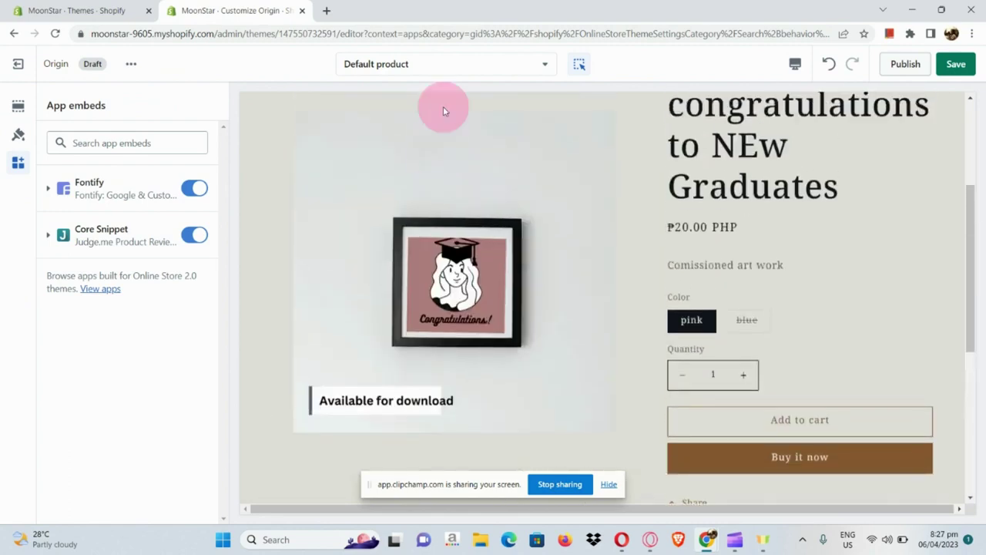
Switch the editor to the Default collection template and look over its page preview
left_click(456, 63)
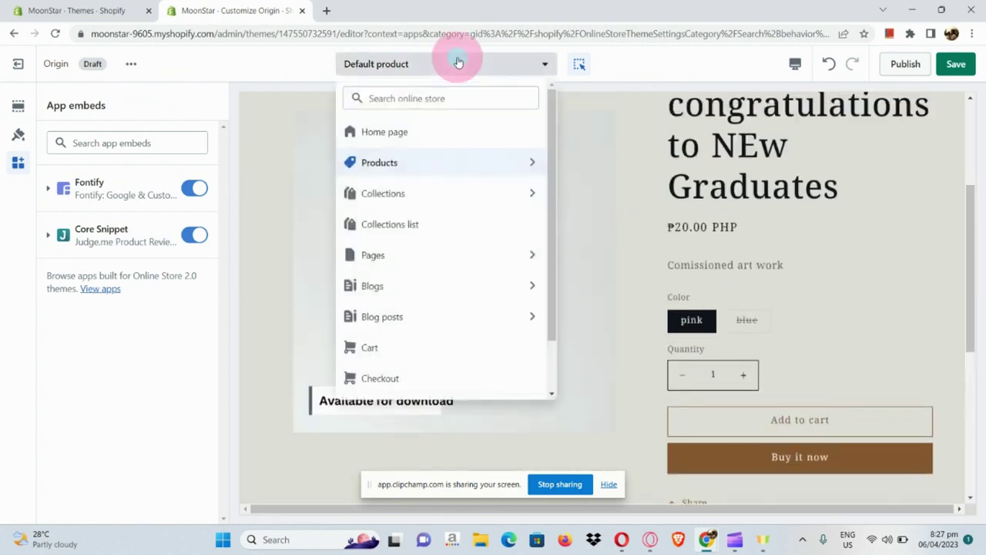
left_click(431, 192)
left_click(453, 148)
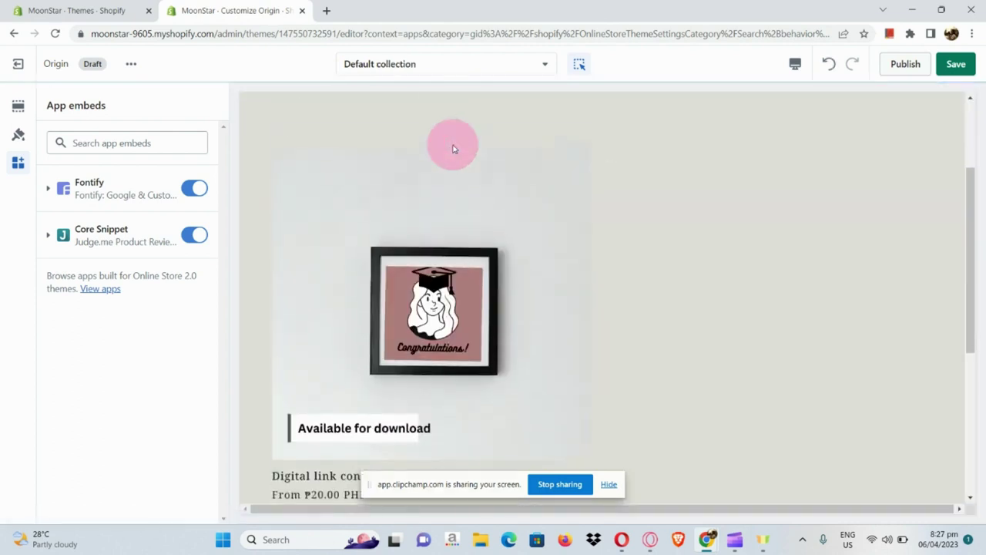
scroll(453, 149, "down", 3)
scroll(453, 149, "up", 1)
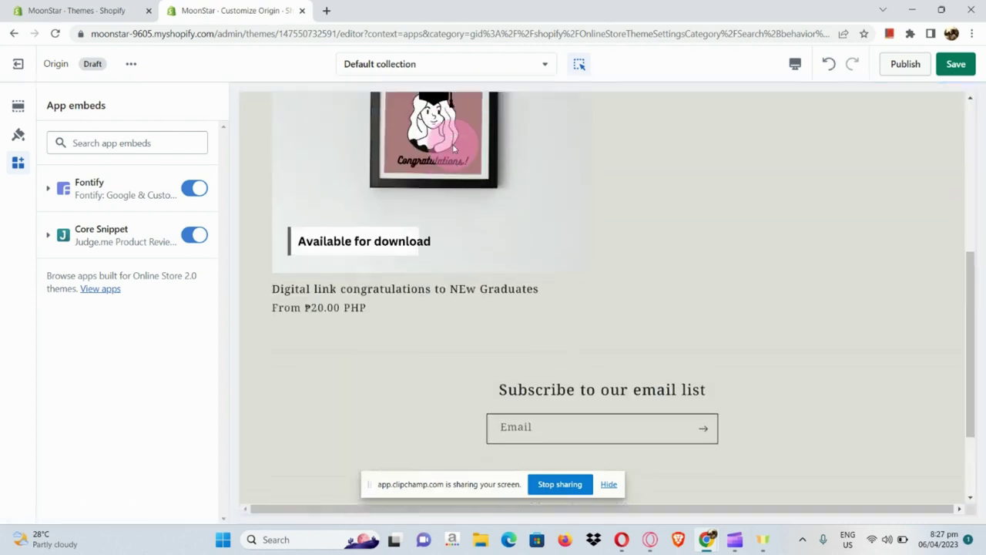
Review the remaining page templates and open the Checkout page in the editor
left_click(480, 69)
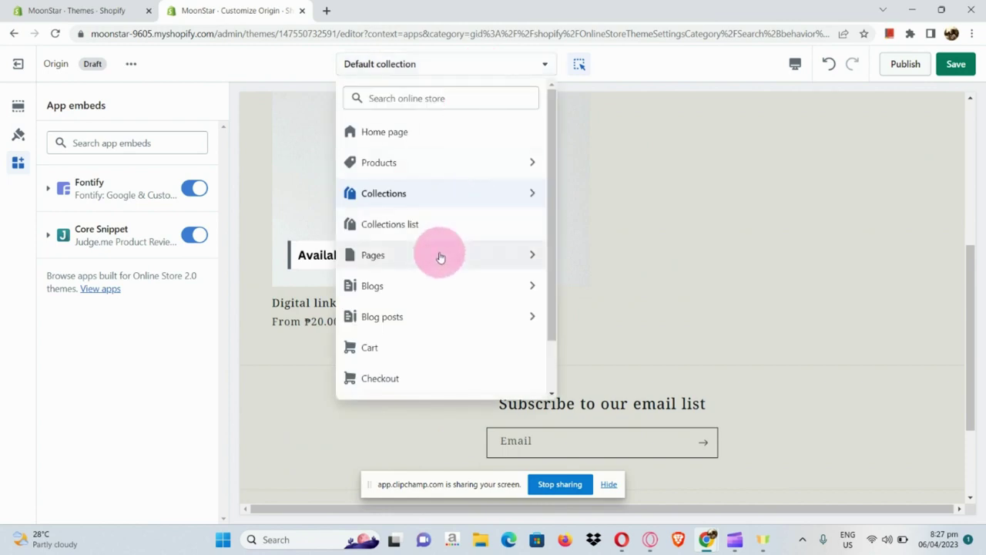
scroll(440, 256, "down", 1)
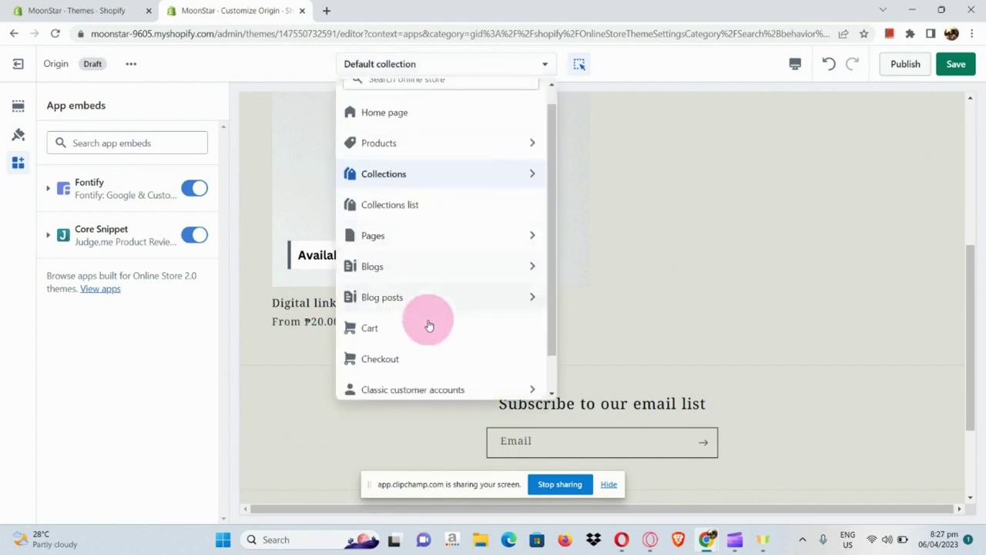
left_click(422, 360)
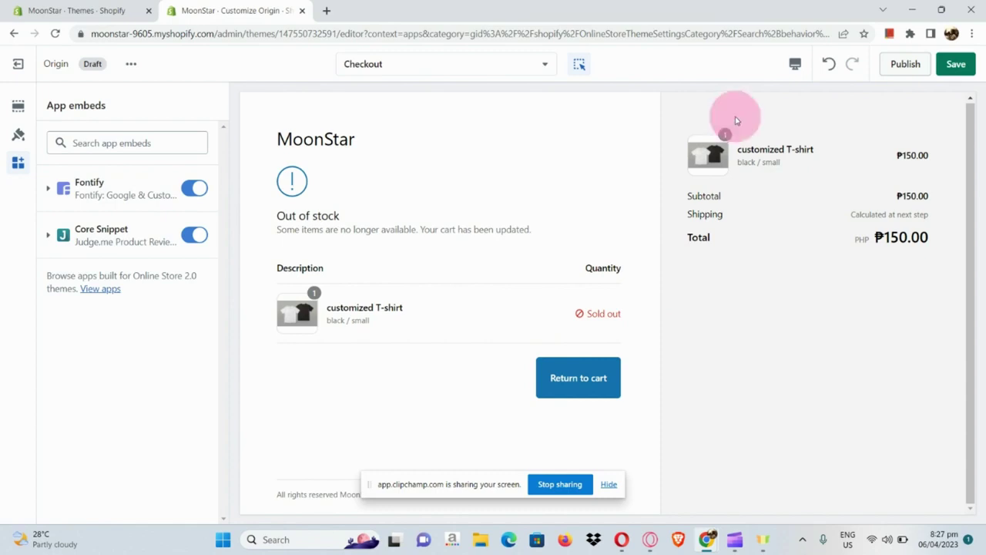
Preview the checkout page in the Mobile view, look it over, and reopen the preview size choices
scroll(793, 74, "up", 5)
left_click(798, 74)
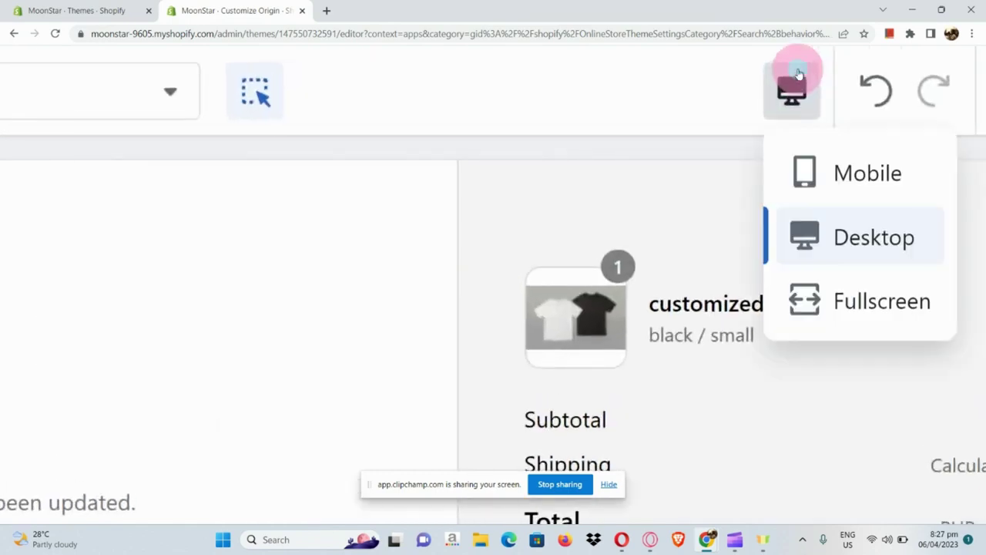
scroll(815, 146, "down", 5)
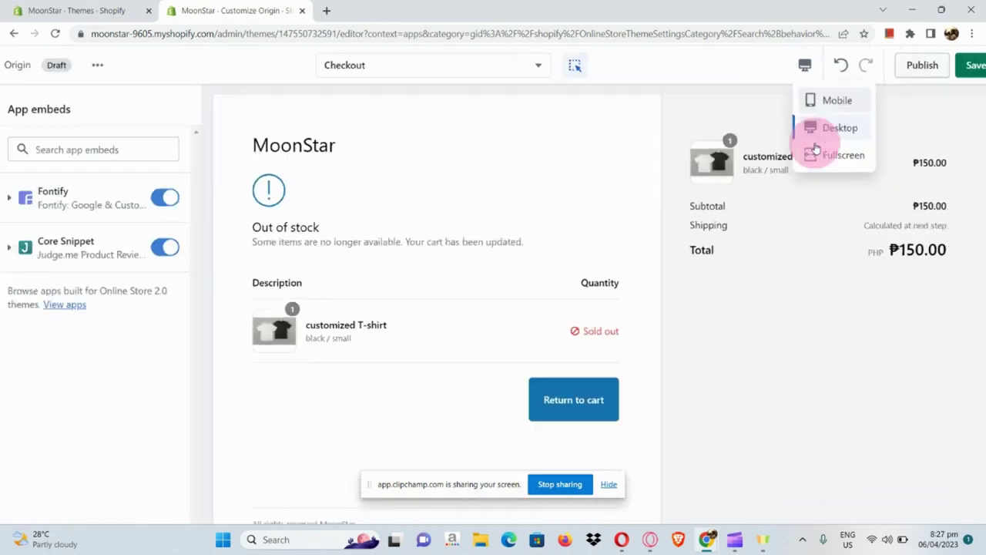
left_click(850, 104)
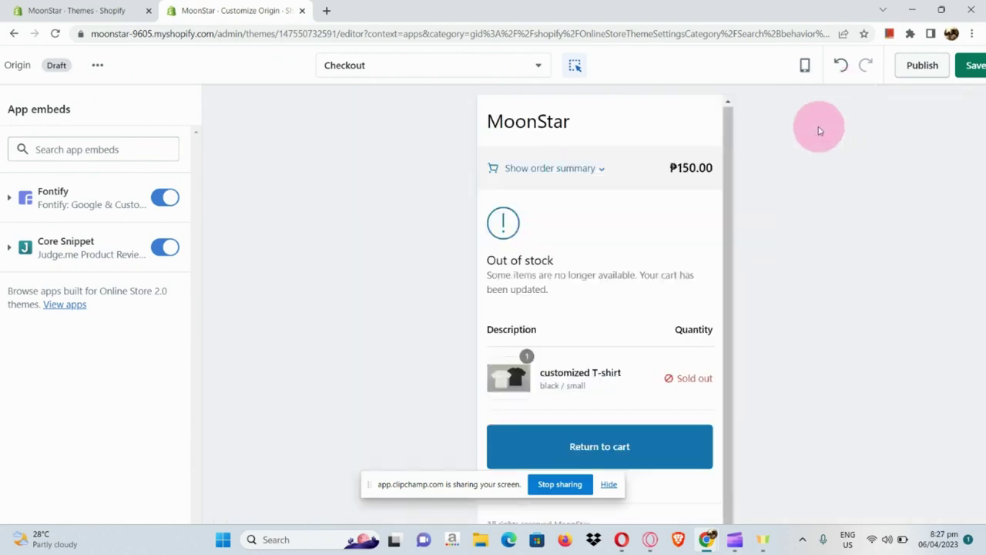
scroll(654, 208, "down", 1)
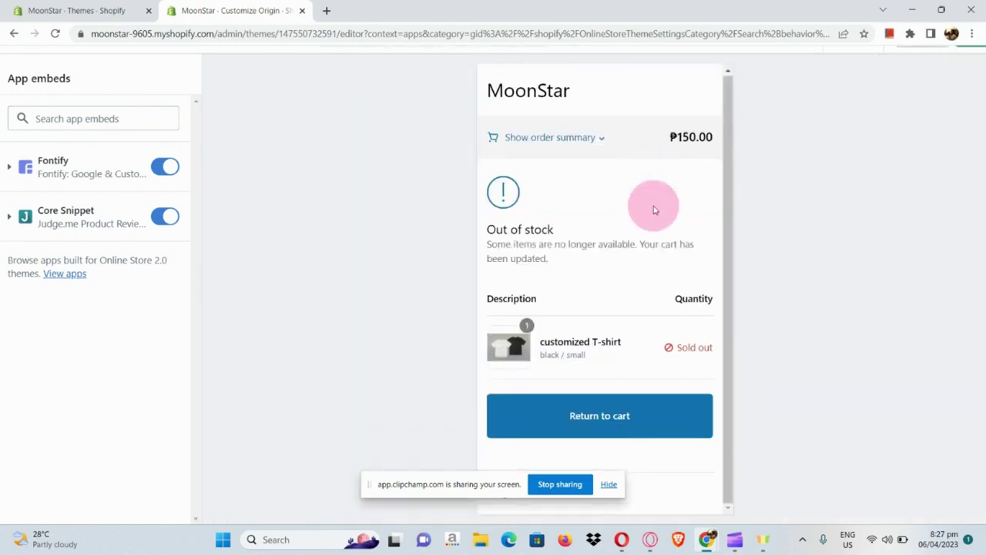
scroll(654, 208, "up", 1)
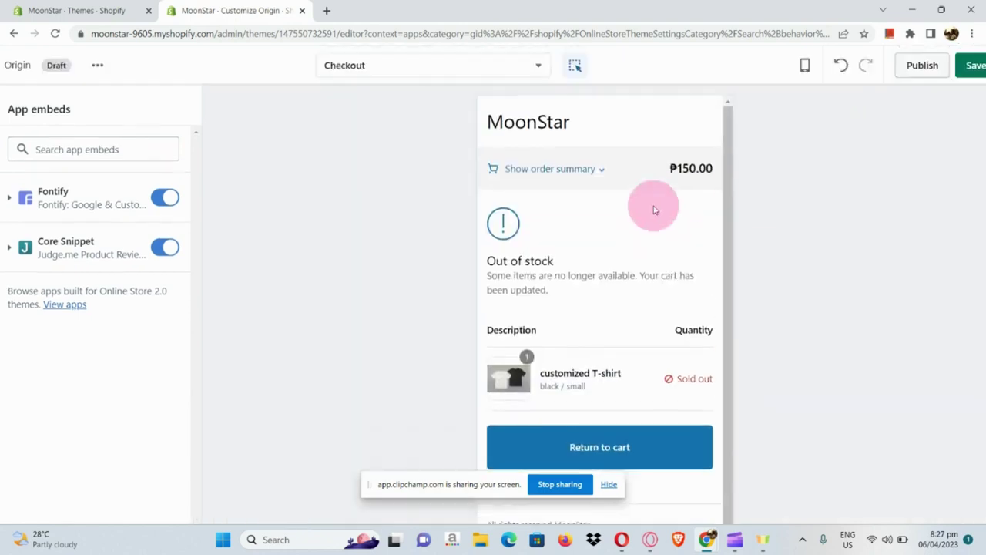
left_click(807, 68)
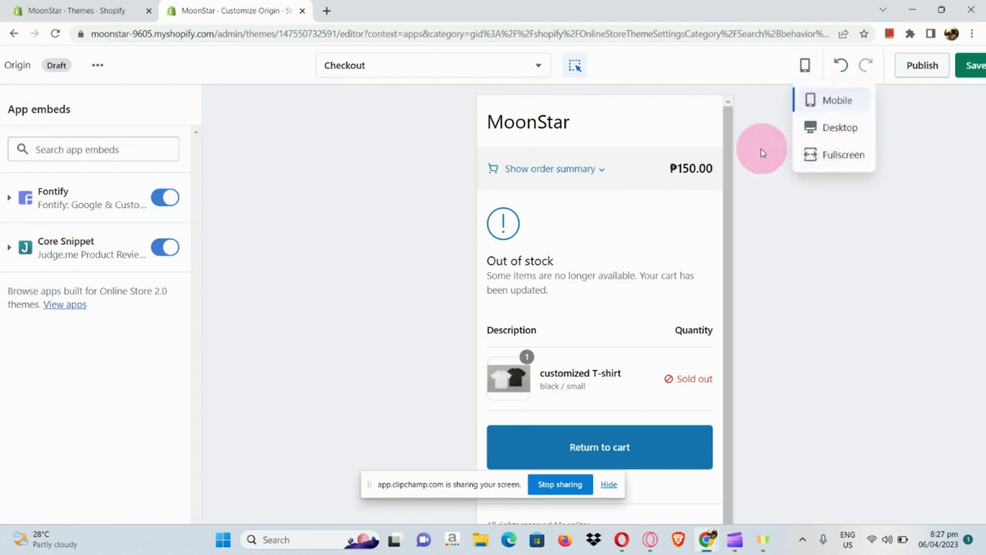
Dismiss the preview size choices, open the Origin theme's code editor, and reload its page
key("ctrl+minus")
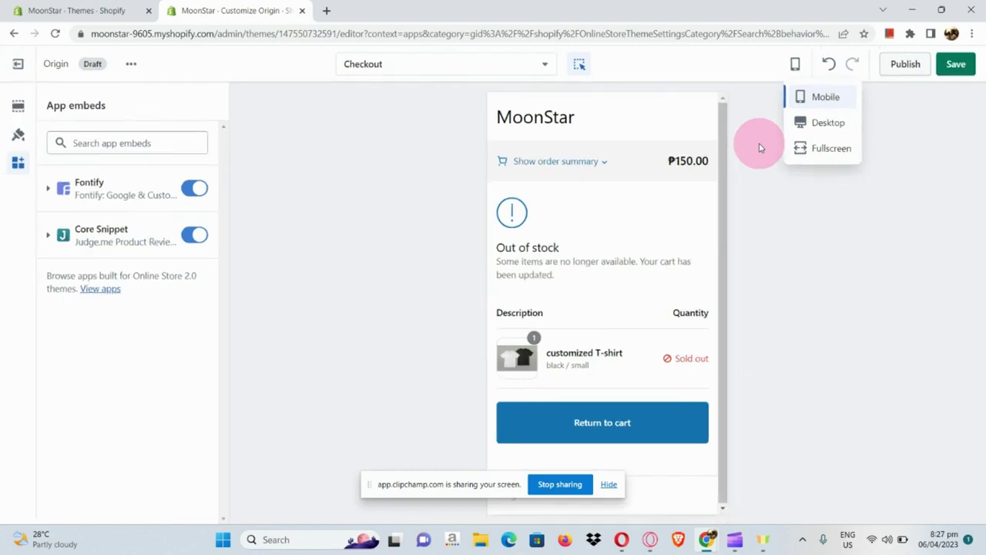
left_click(396, 147)
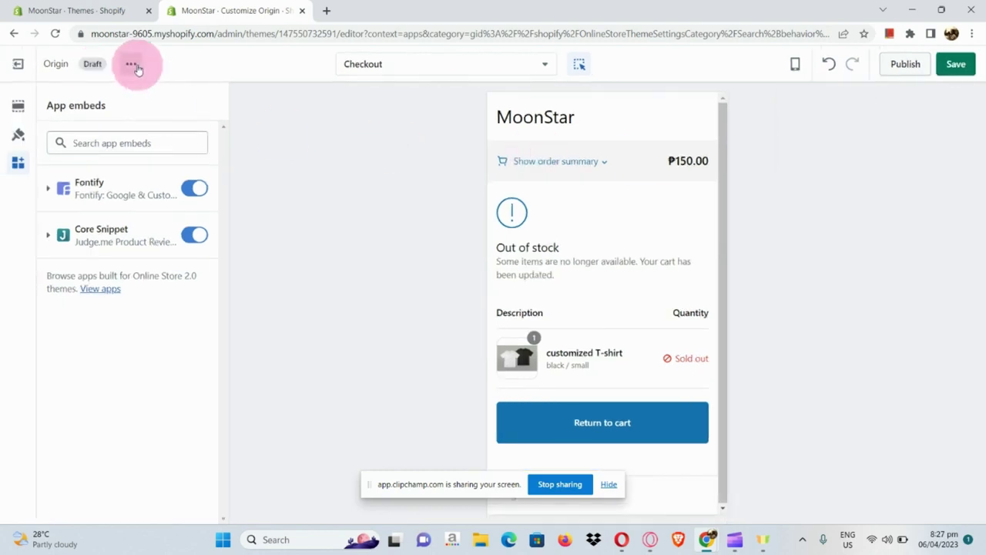
scroll(137, 69, "up", 6)
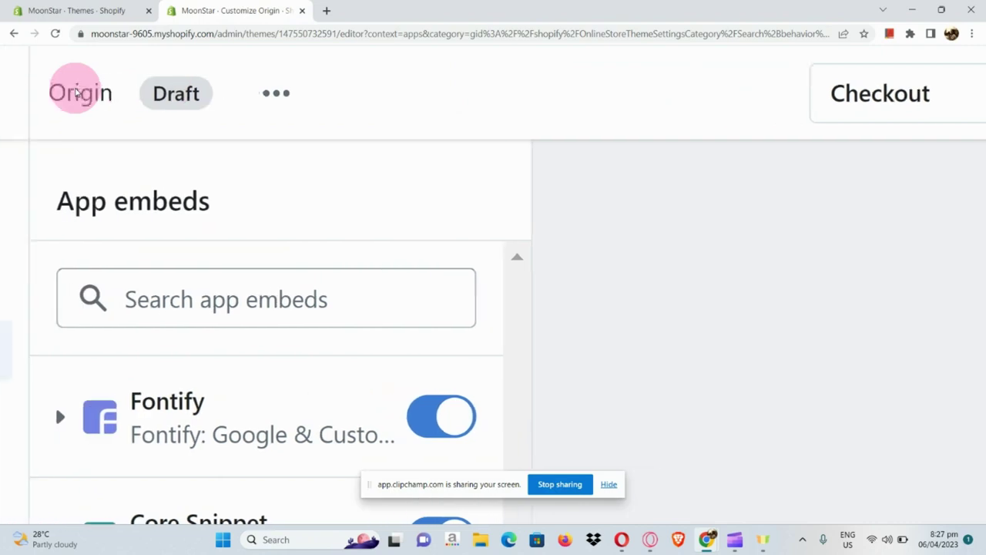
scroll(76, 92, "left", 1)
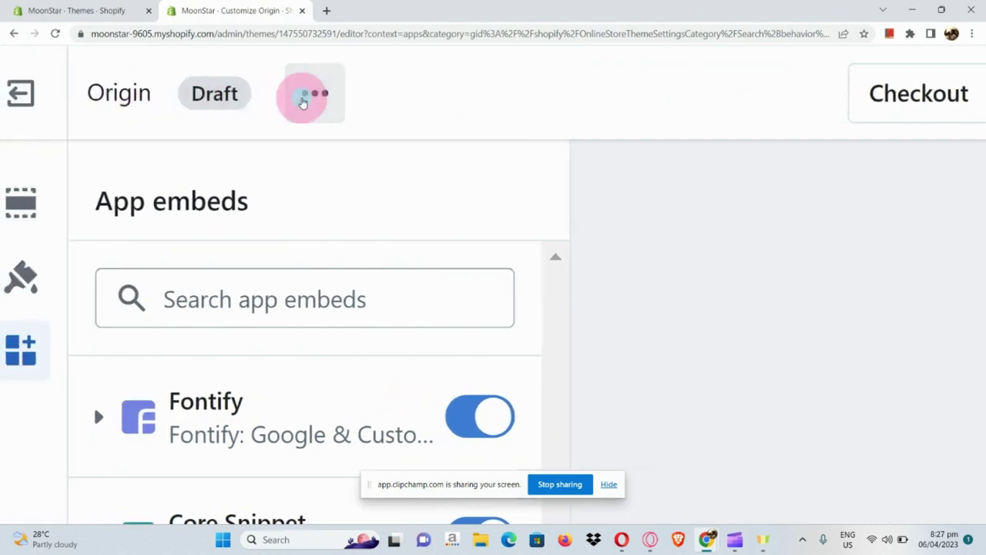
left_click(303, 102)
scroll(303, 102, "down", 6)
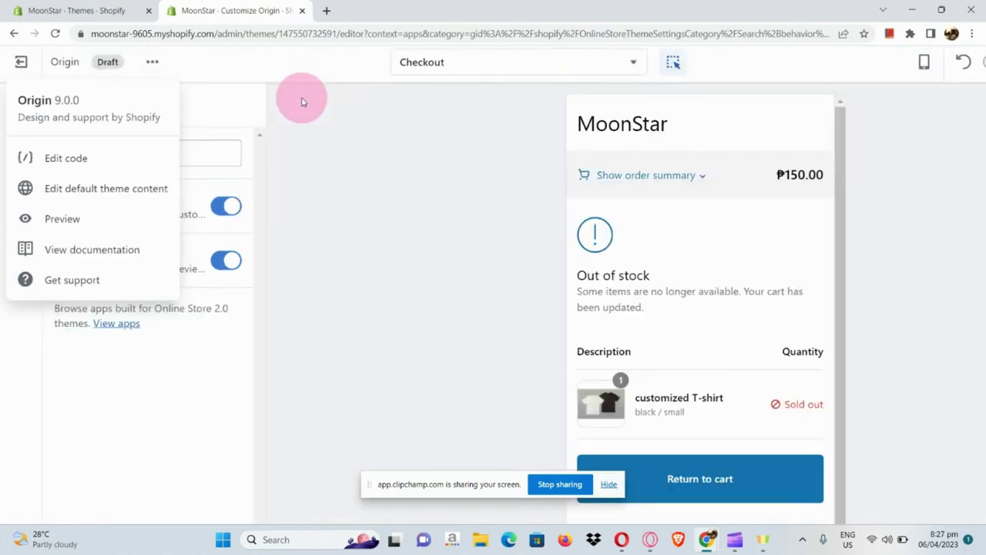
left_click(88, 160)
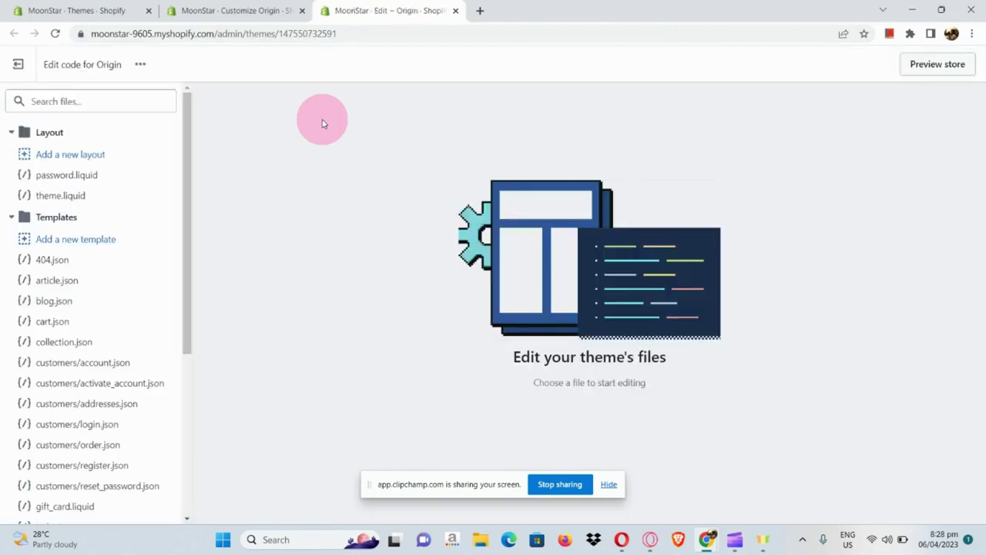
left_click(55, 34)
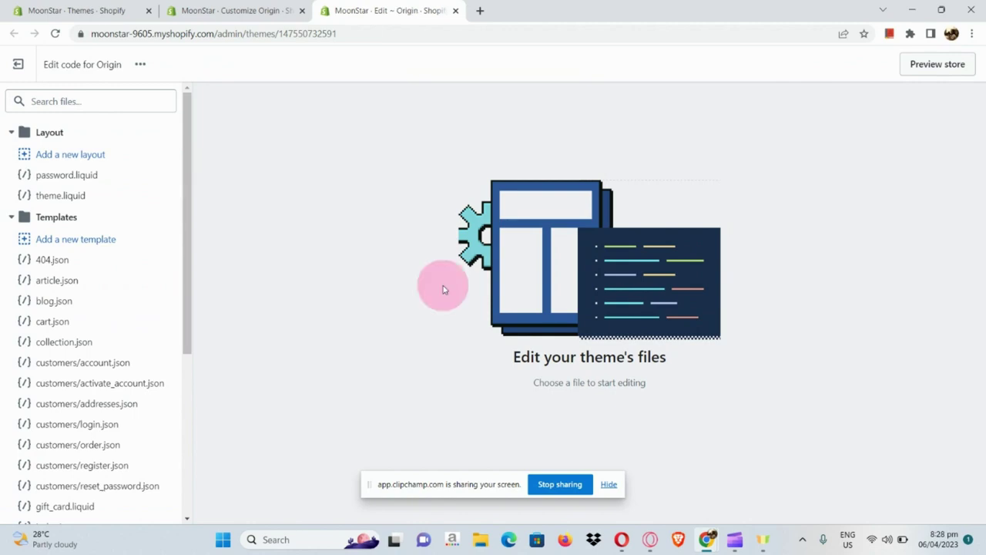
Open the password.liquid layout file and look over its code and the theme's file folders
left_click(116, 176)
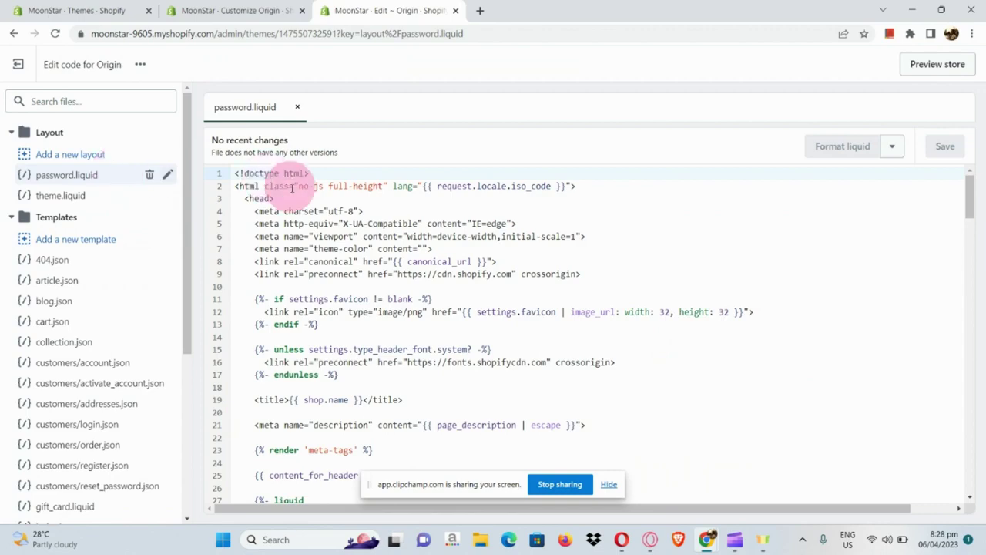
scroll(308, 308, "down", 3)
scroll(303, 296, "down", 4)
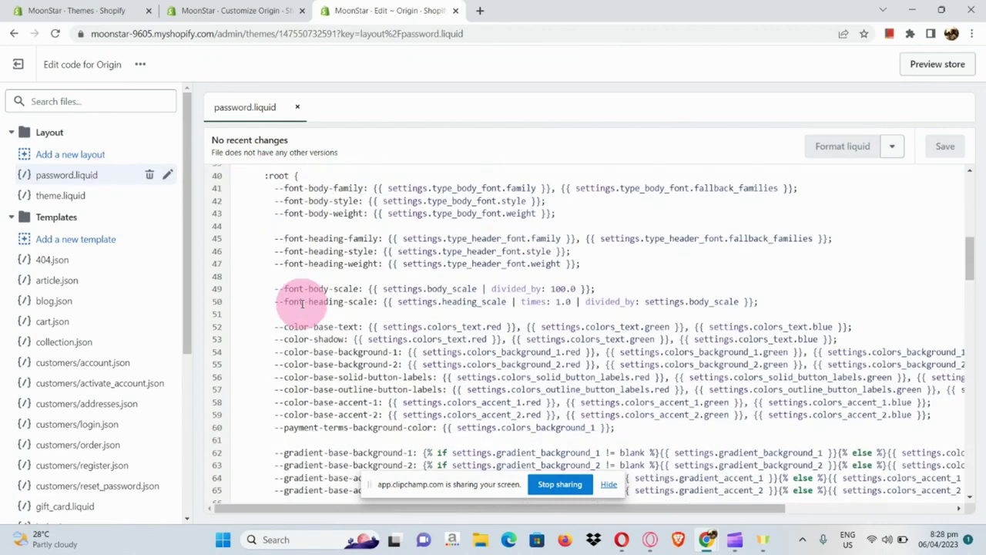
scroll(137, 365, "down", 4)
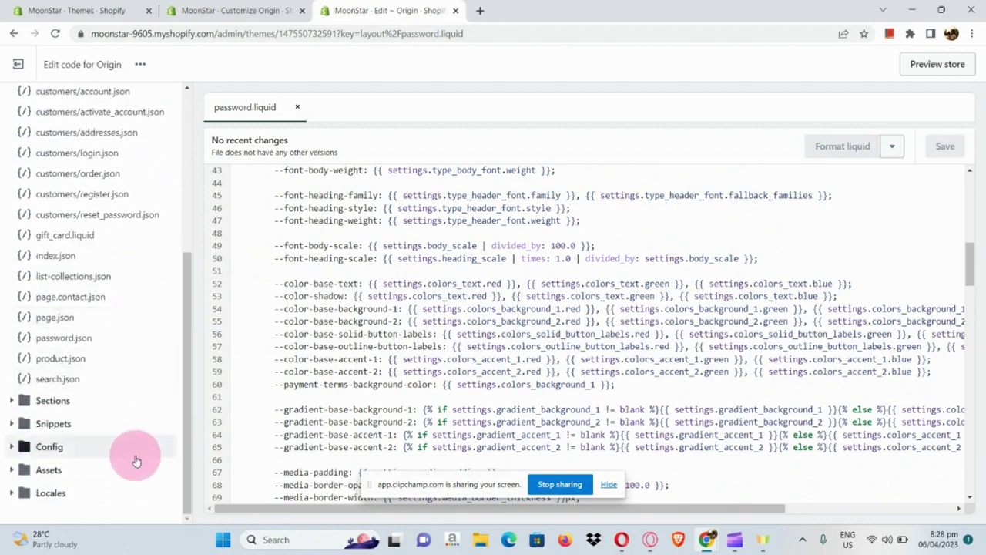
scroll(136, 368, "up", 4)
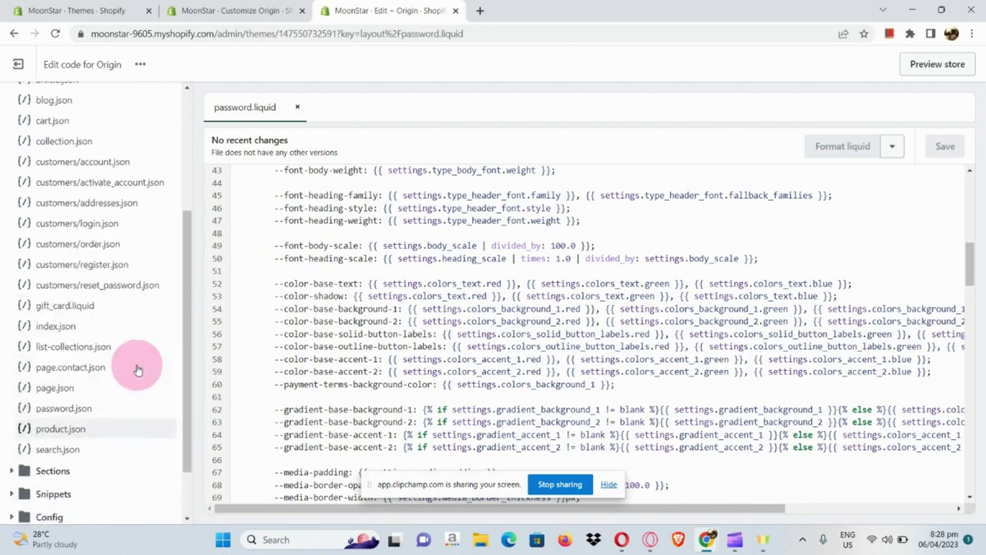
Return to the theme editor, preview the Origin storefront, look over the whole home page, and close the preview
left_click(268, 11)
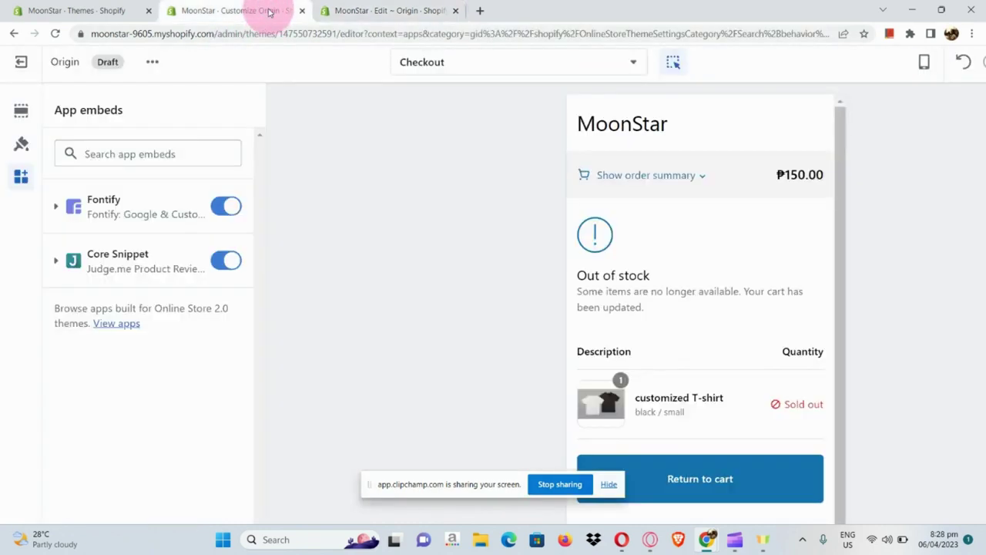
left_click(153, 65)
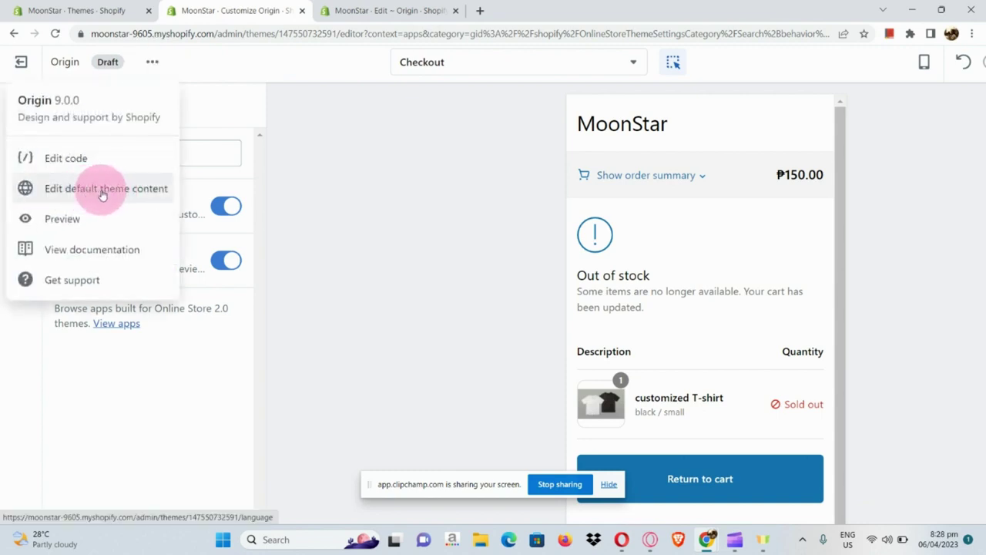
left_click(113, 231)
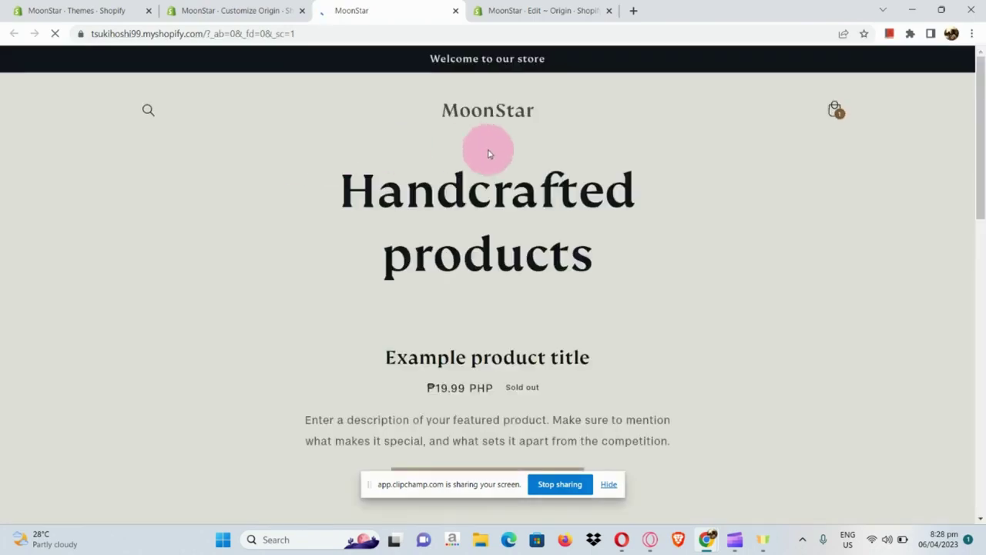
scroll(488, 151, "down", 5)
scroll(488, 154, "down", 6)
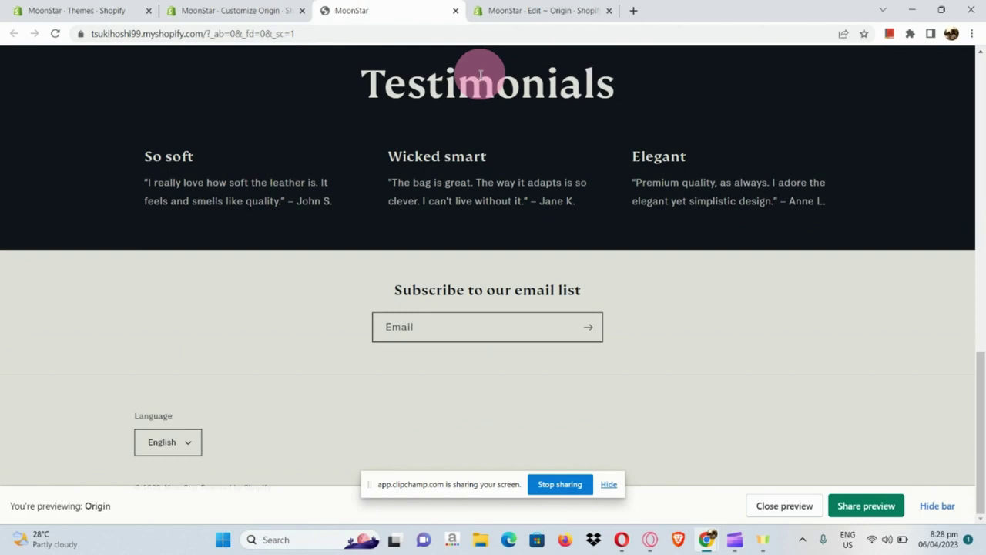
scroll(480, 75, "up", 10)
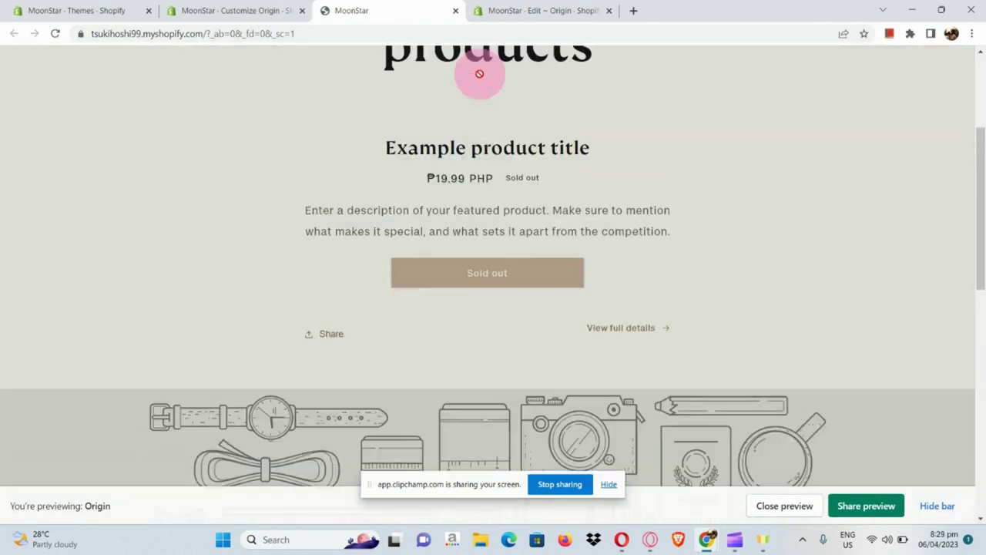
scroll(479, 75, "up", 1)
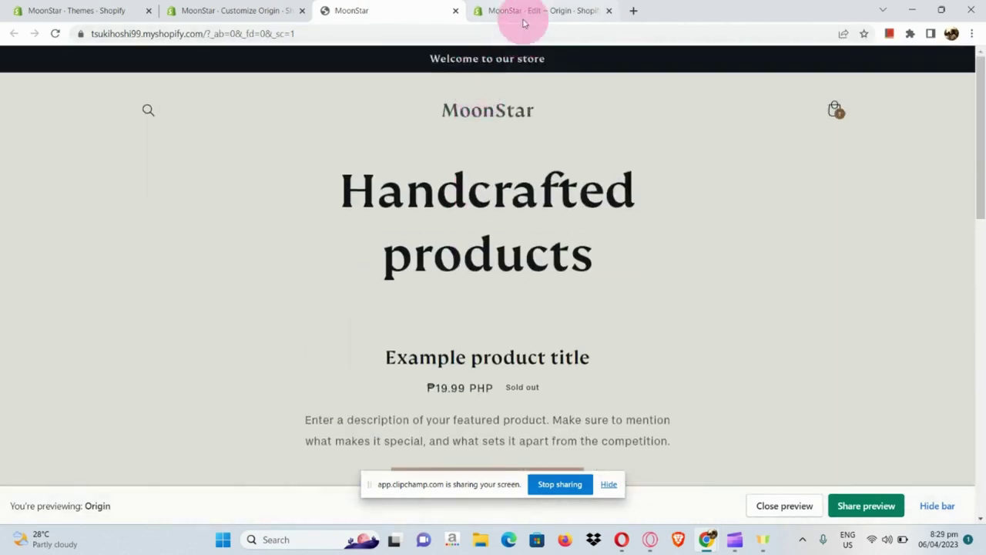
left_click(454, 12)
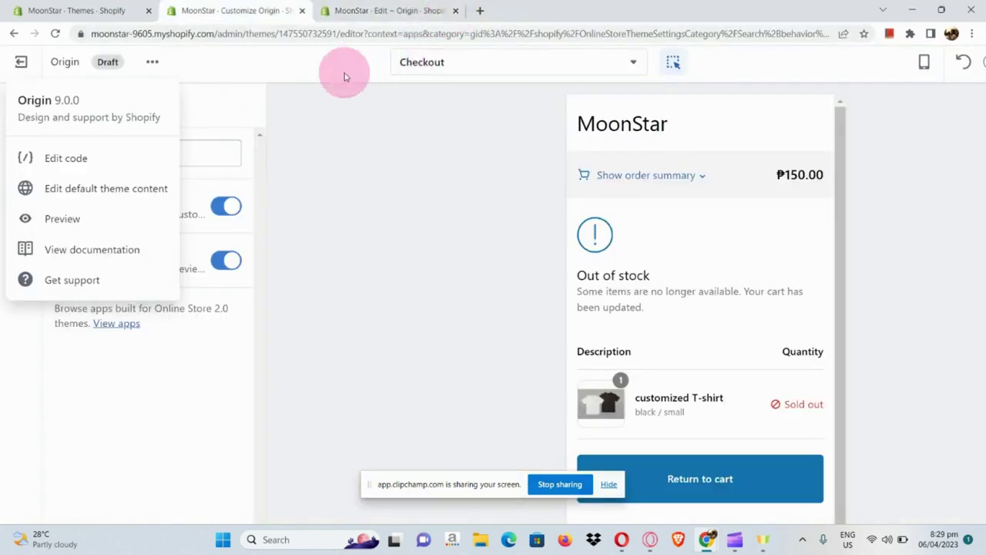
View the theme documentation, read through the Themes help page to the feature table, and close it
left_click(132, 255)
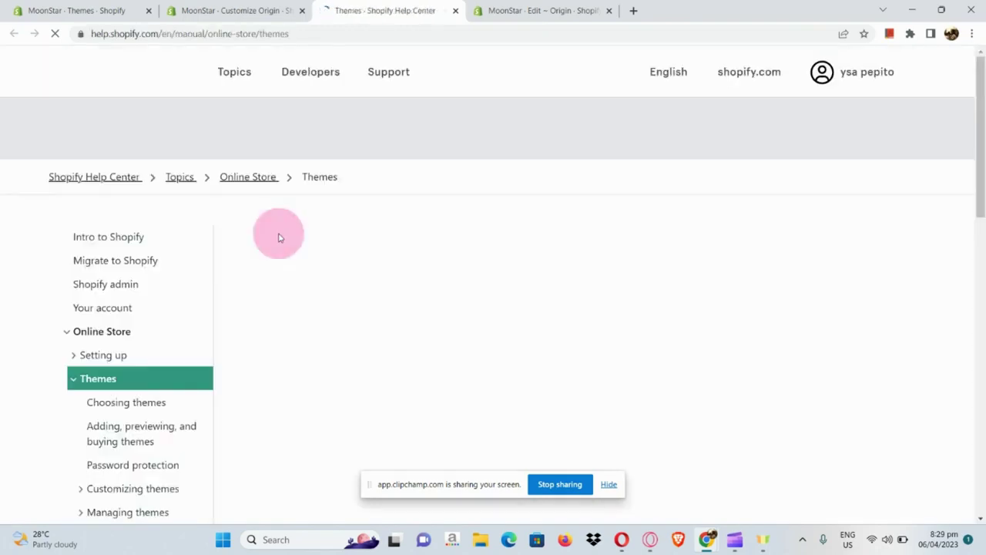
scroll(279, 239, "down", 1)
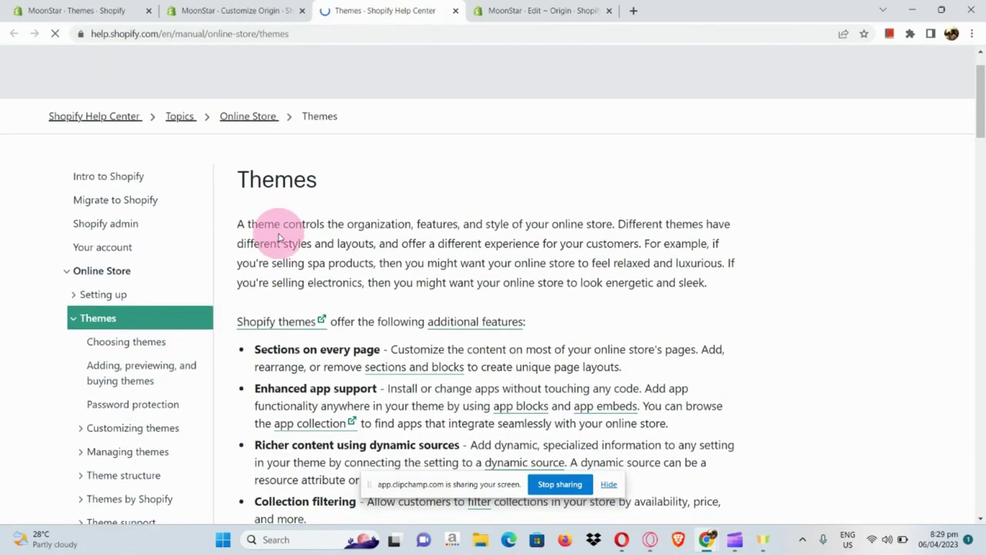
scroll(280, 239, "down", 4)
scroll(280, 239, "down", 4)
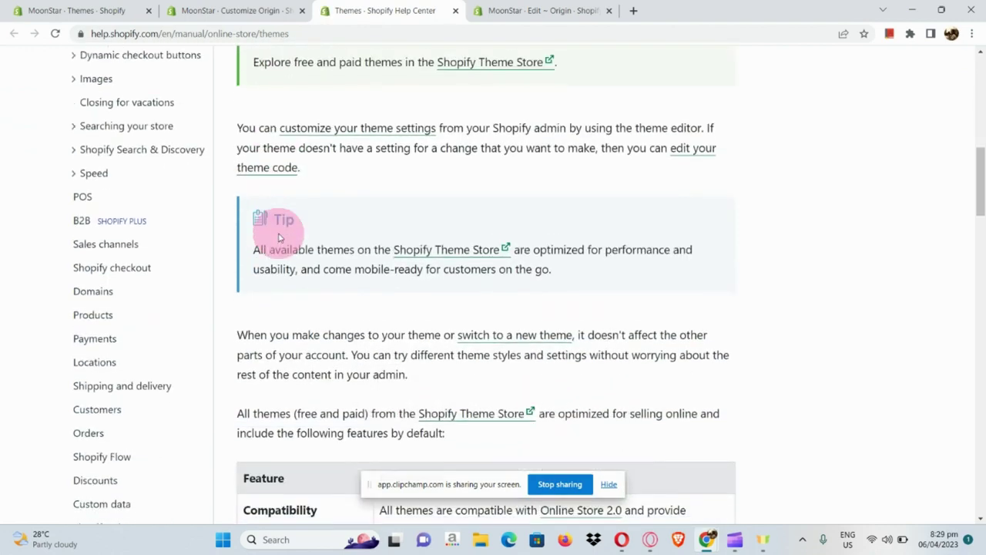
scroll(279, 239, "down", 4)
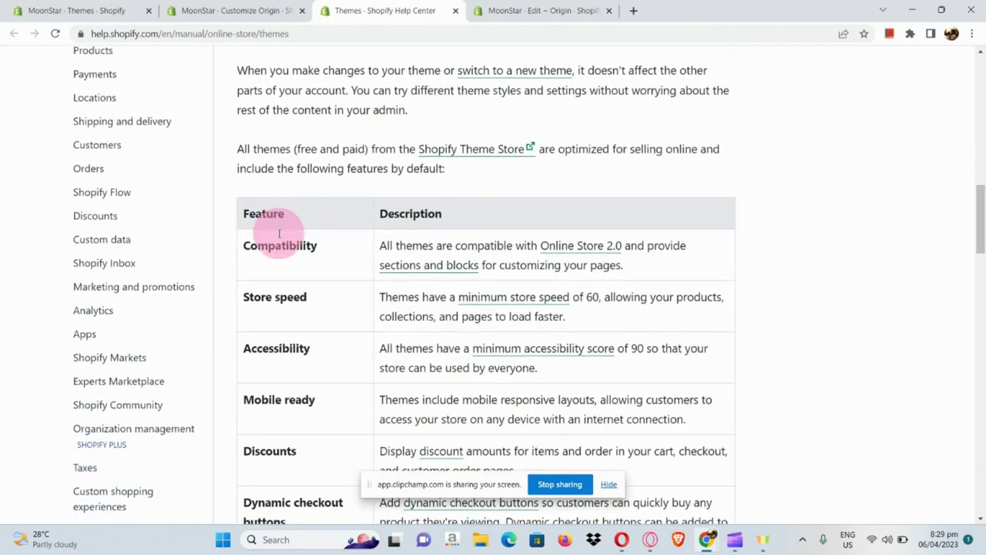
scroll(280, 233, "down", 2)
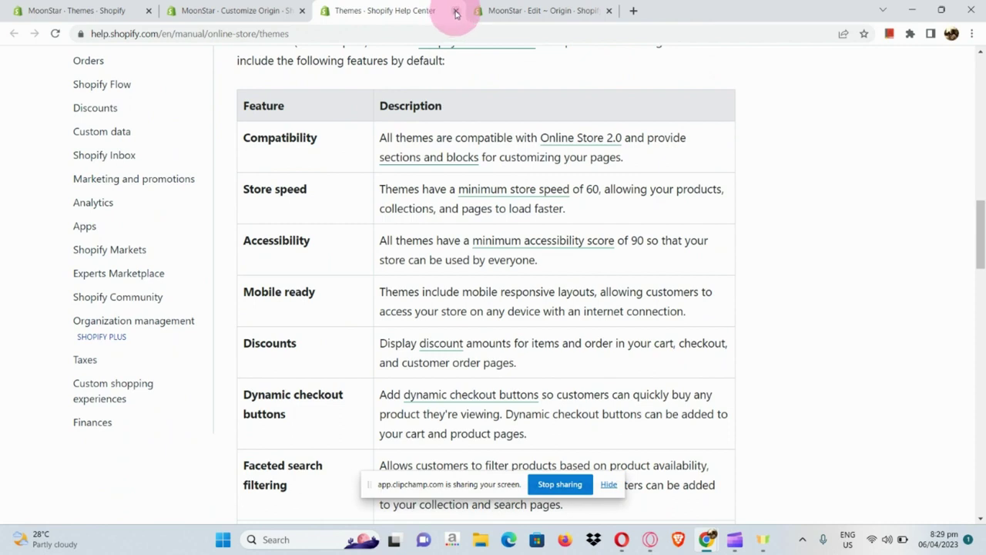
left_click(455, 11)
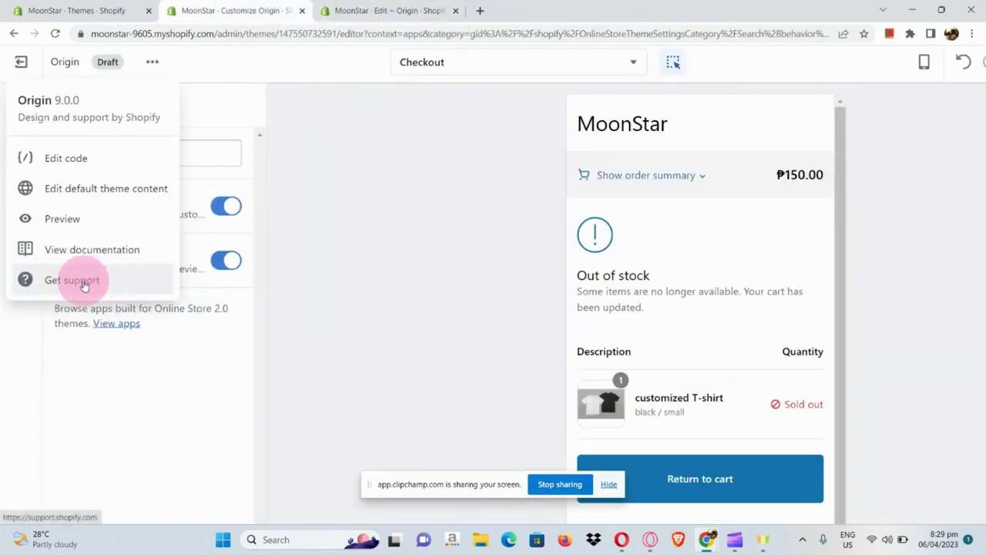
View the theme's support page, and close both it and the code editor page
left_click(139, 279)
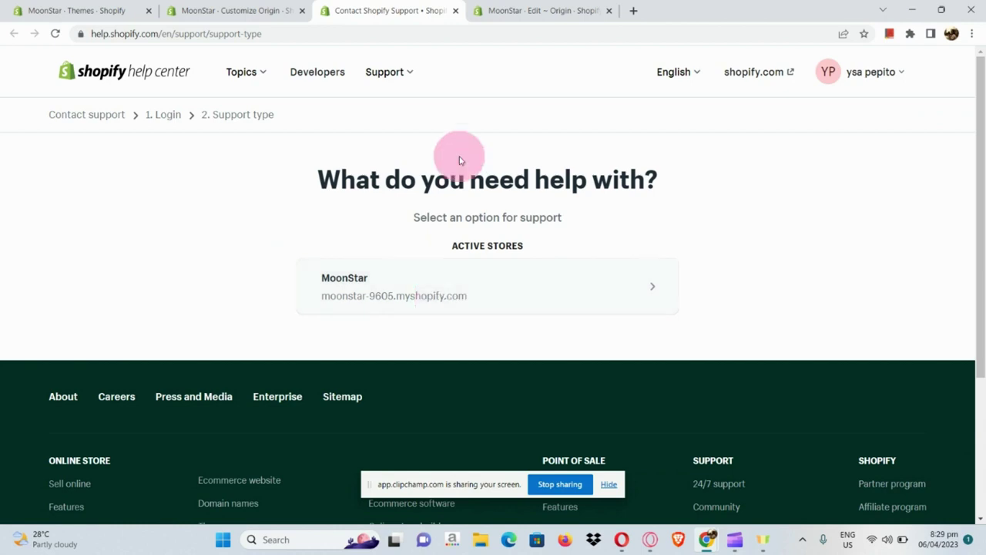
left_click(455, 11)
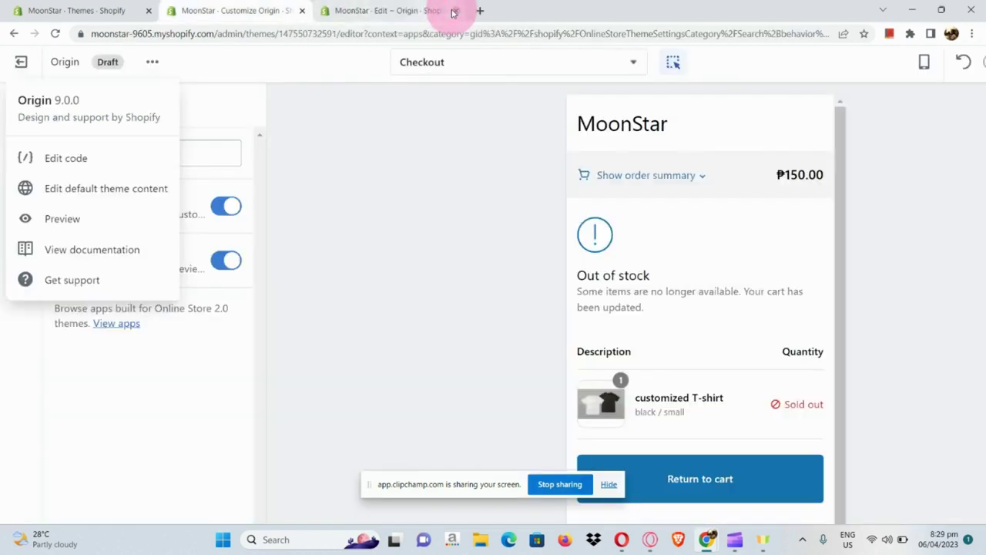
left_click(455, 11)
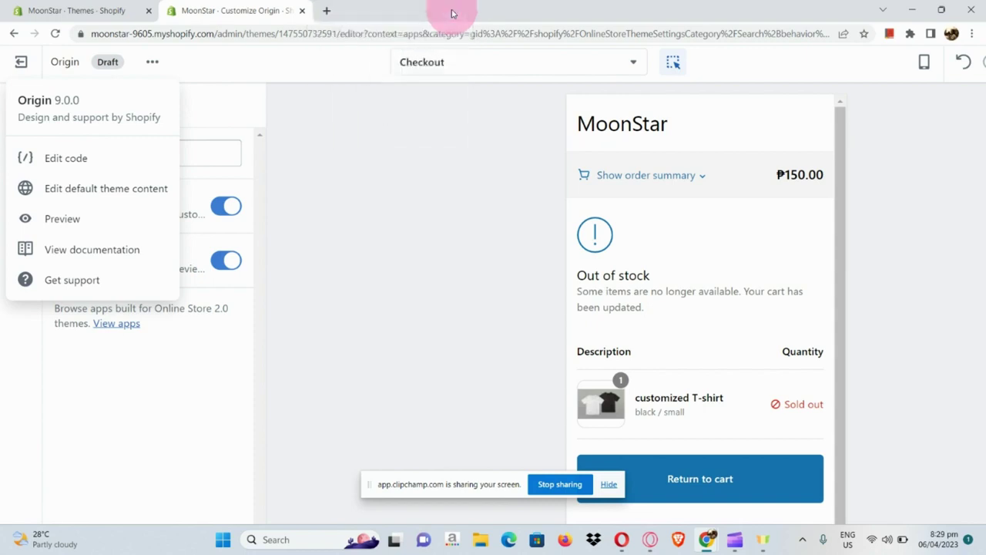
left_click(223, 77)
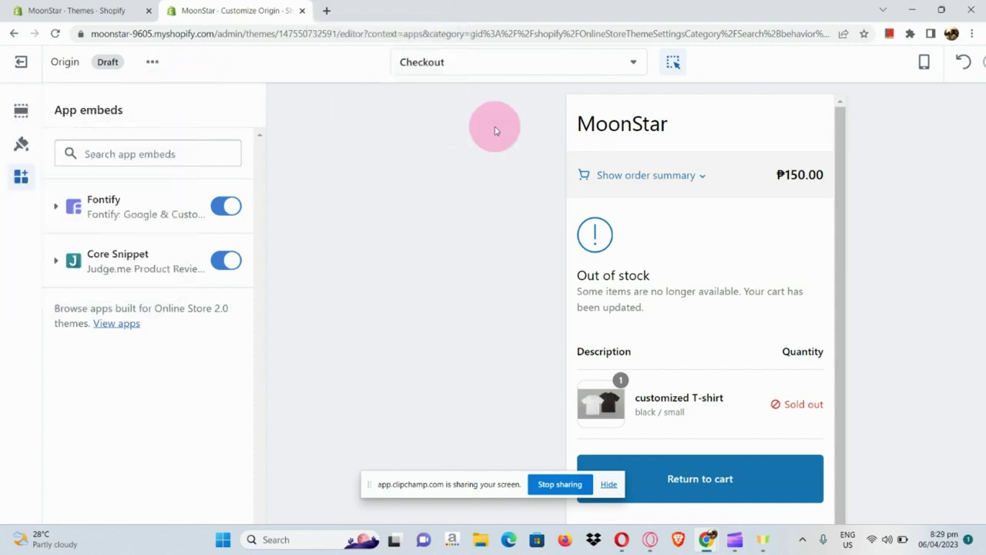
Switch the checkout page preview to the Desktop view
key("ctrl+minus")
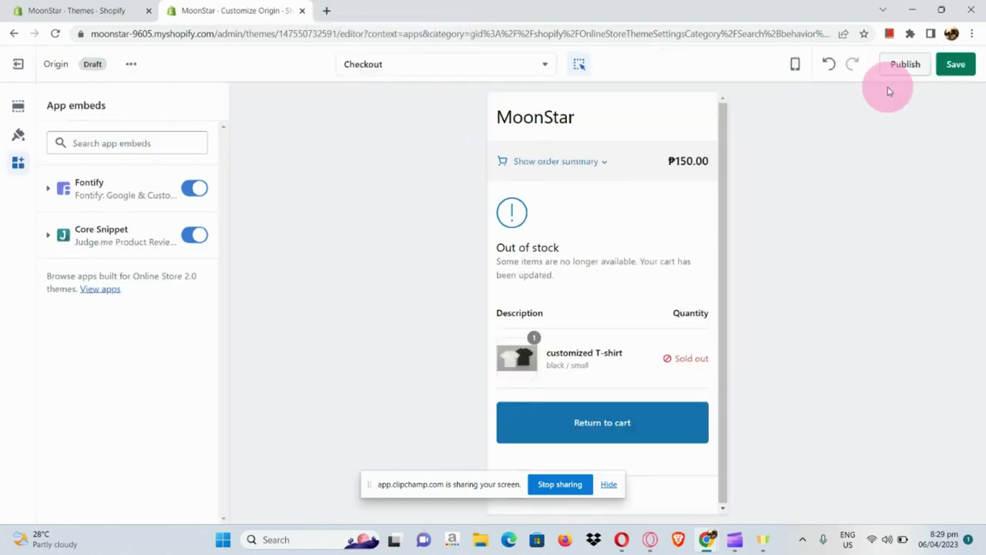
left_click(794, 64)
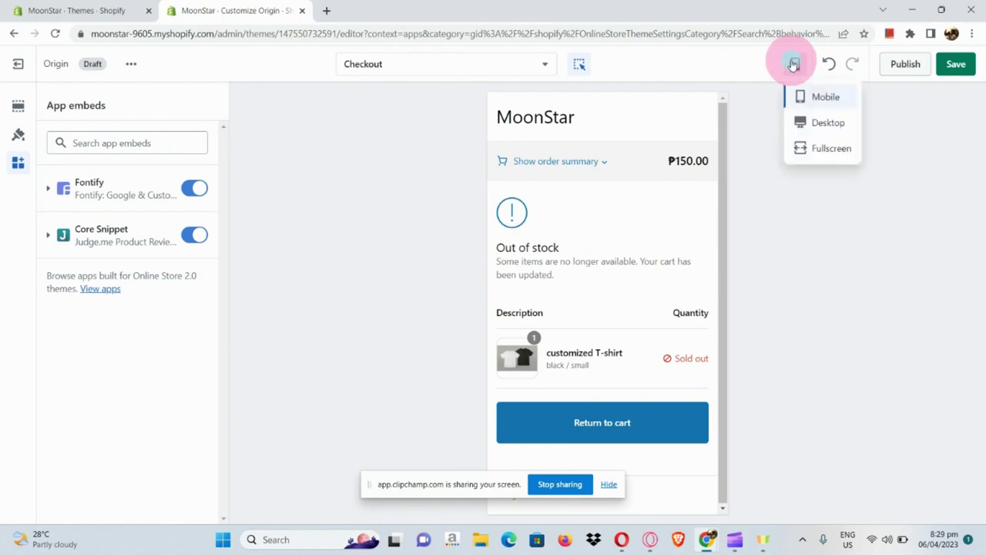
left_click(803, 123)
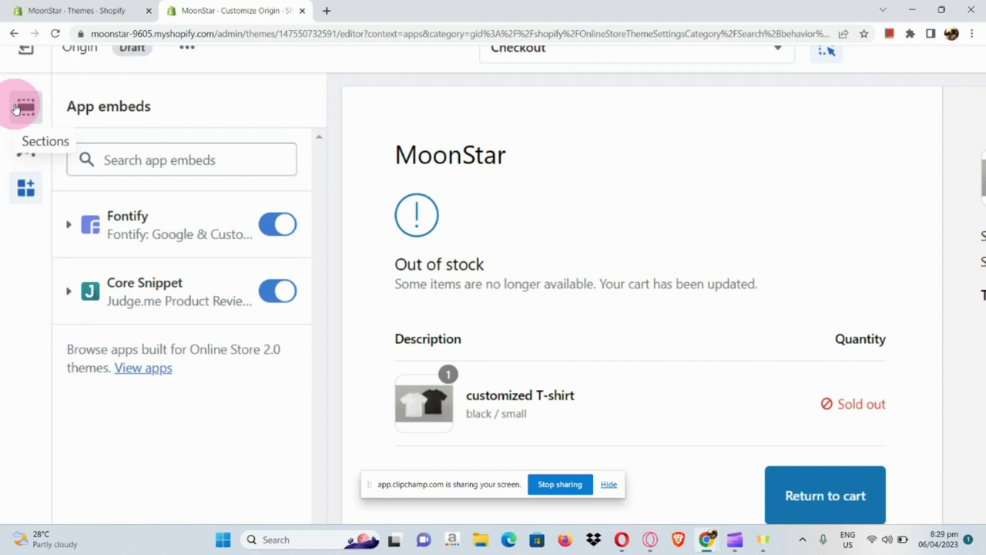
Check the sections of the checkout page and expand the Checkout category in the theme settings
left_click(15, 109)
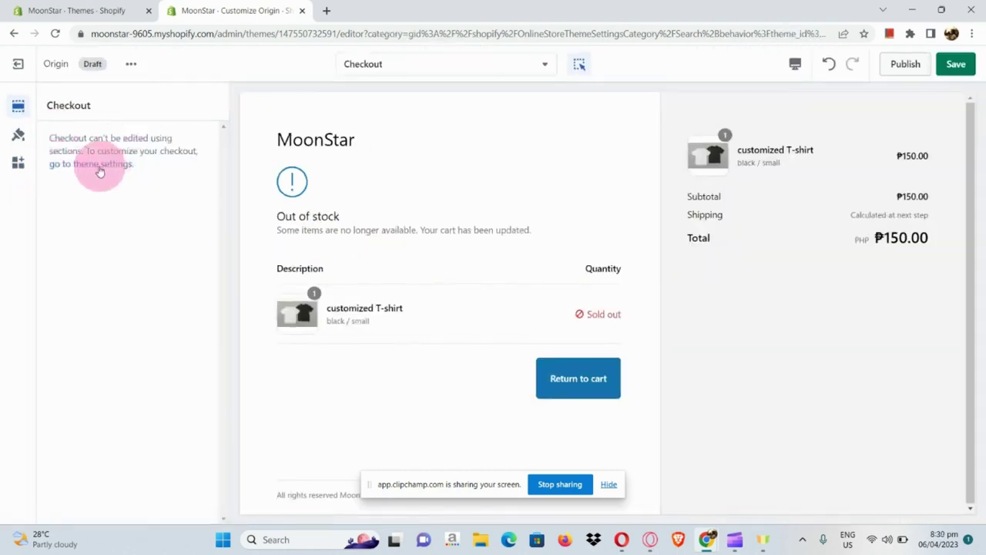
left_click(16, 132)
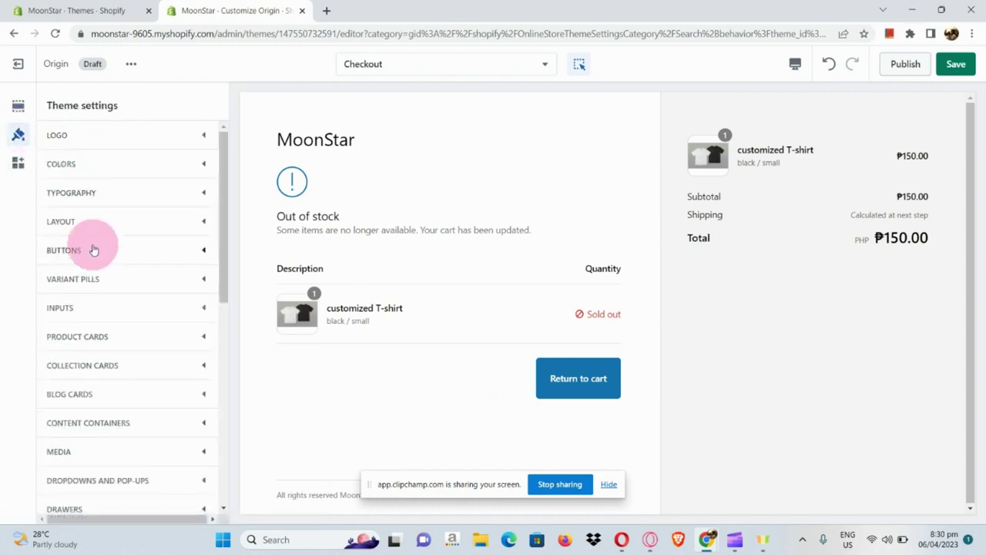
scroll(92, 249, "down", 7)
scroll(80, 350, "down", 2)
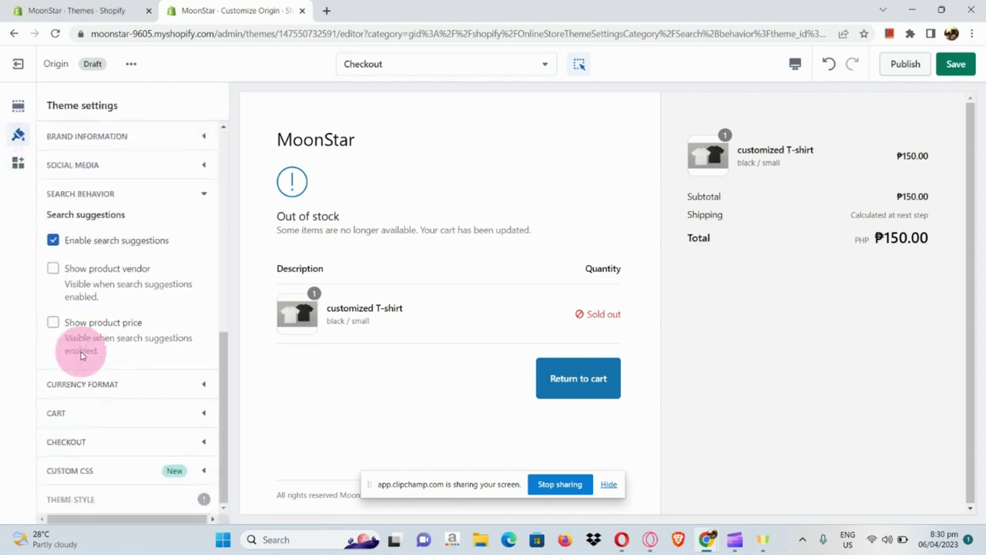
left_click(82, 447)
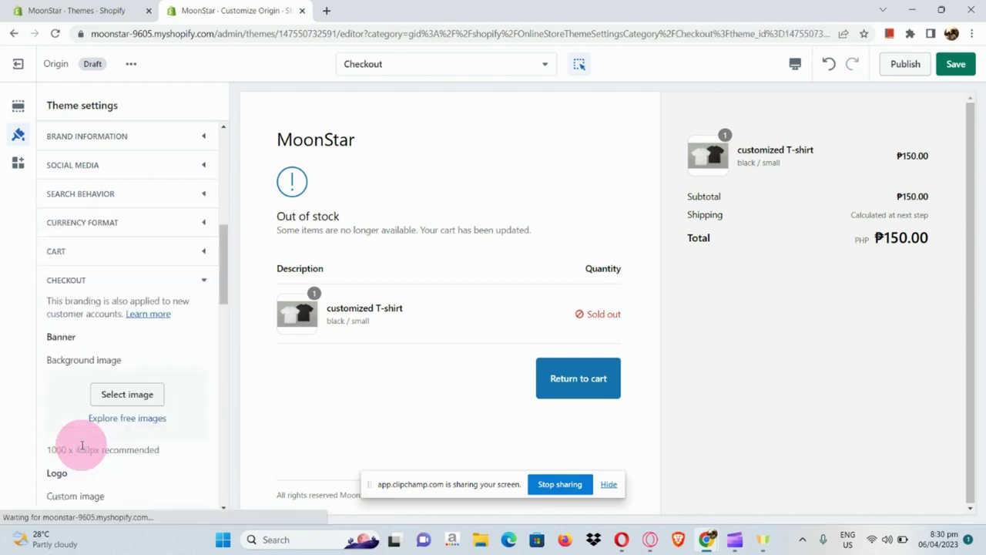
Set the Moon_star_apparels image as the background image of the checkout banner
scroll(80, 443, "down", 1)
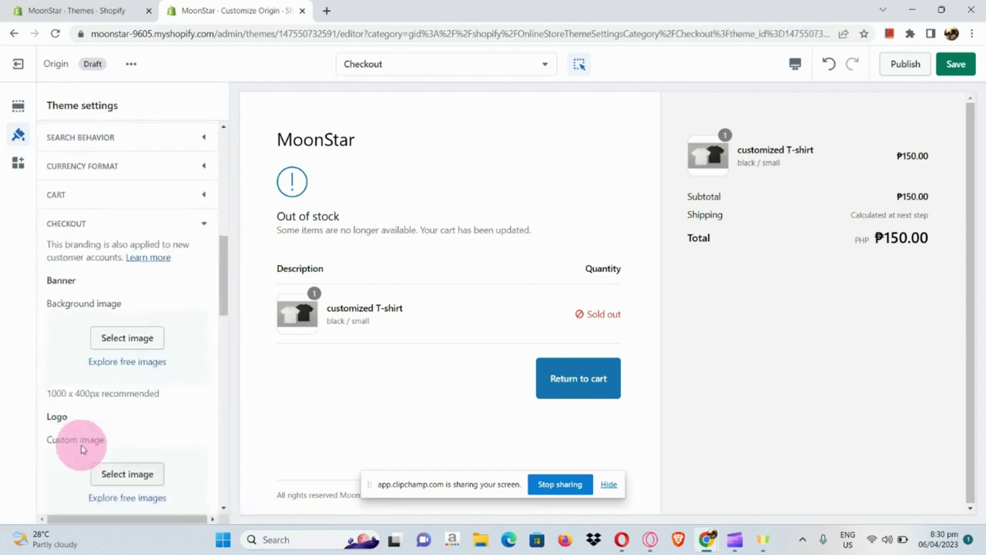
left_click(112, 339)
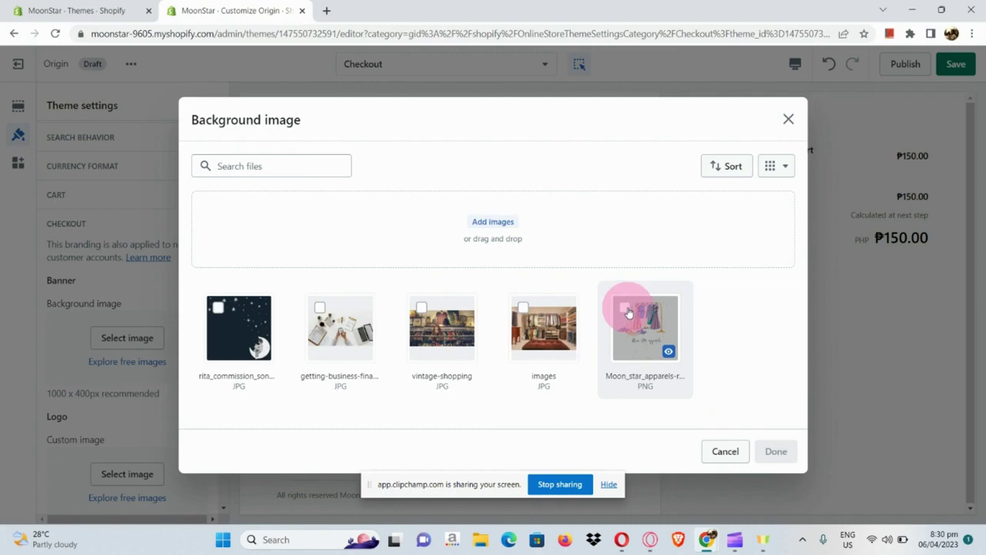
left_click(629, 312)
left_click(775, 451)
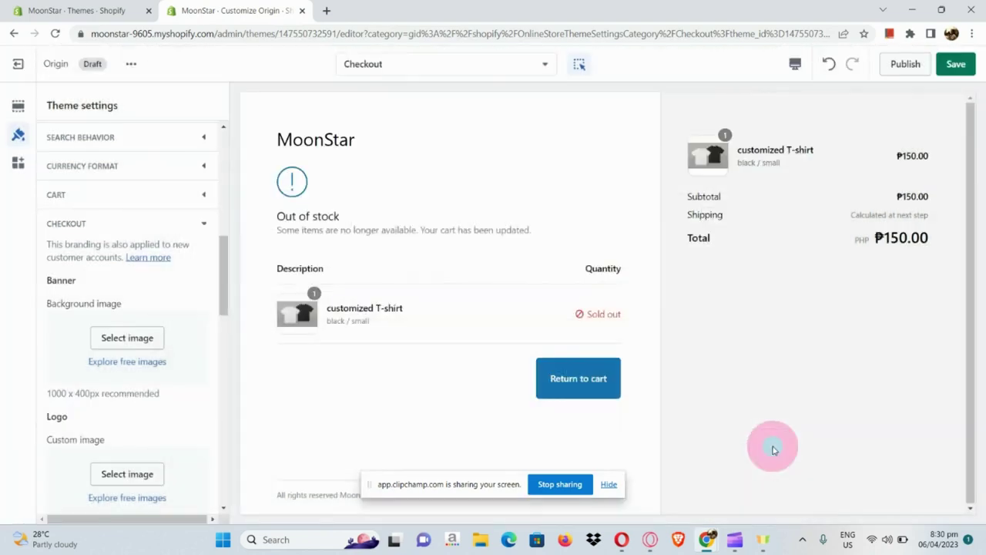
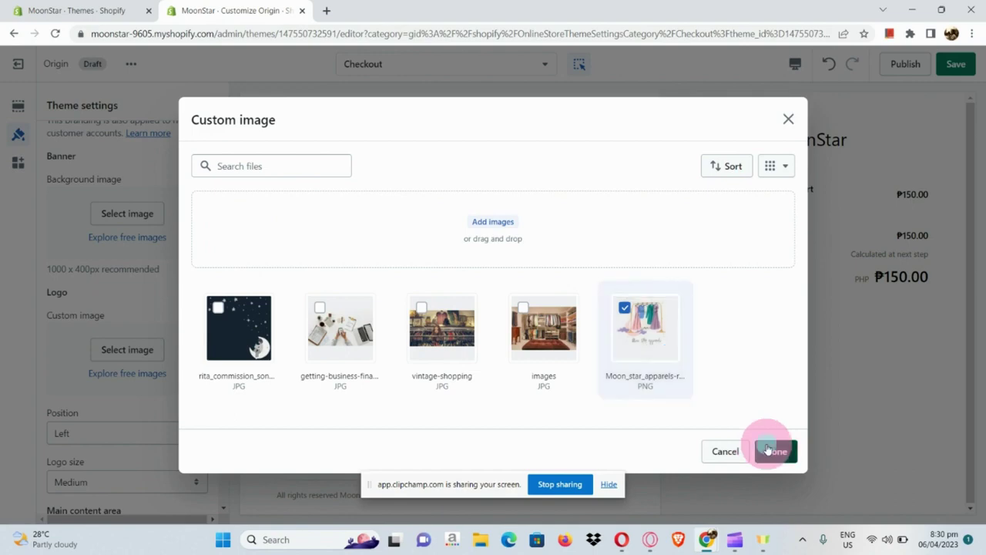
Apply the Moon_star_apparels image as the checkout logo, try the Center position, and set the logo position to Right
left_click(853, 221)
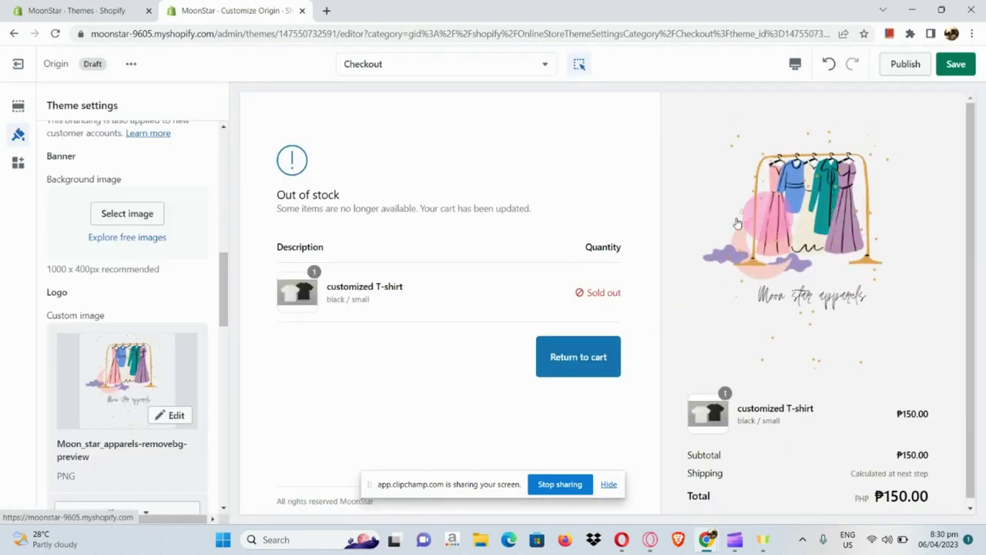
scroll(90, 373, "down", 2)
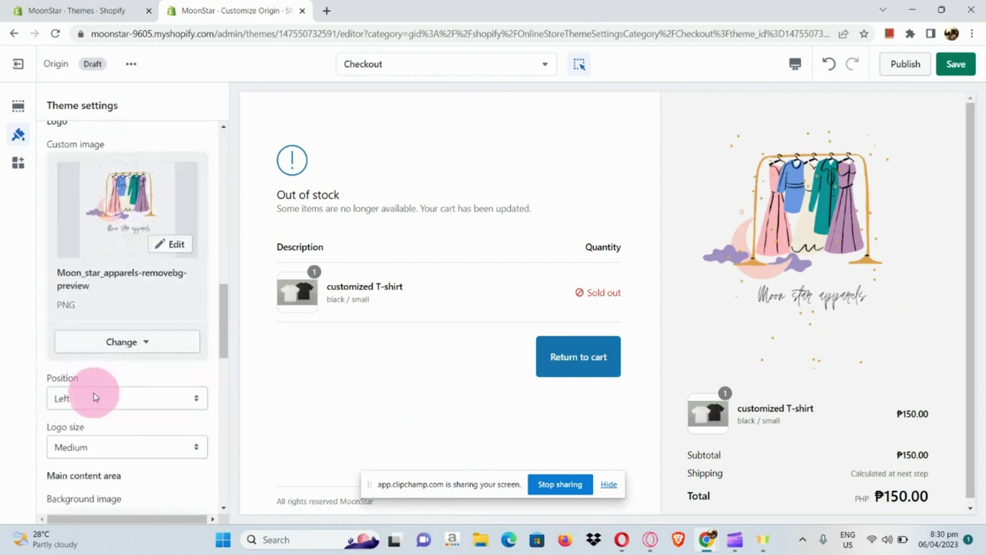
left_click(91, 399)
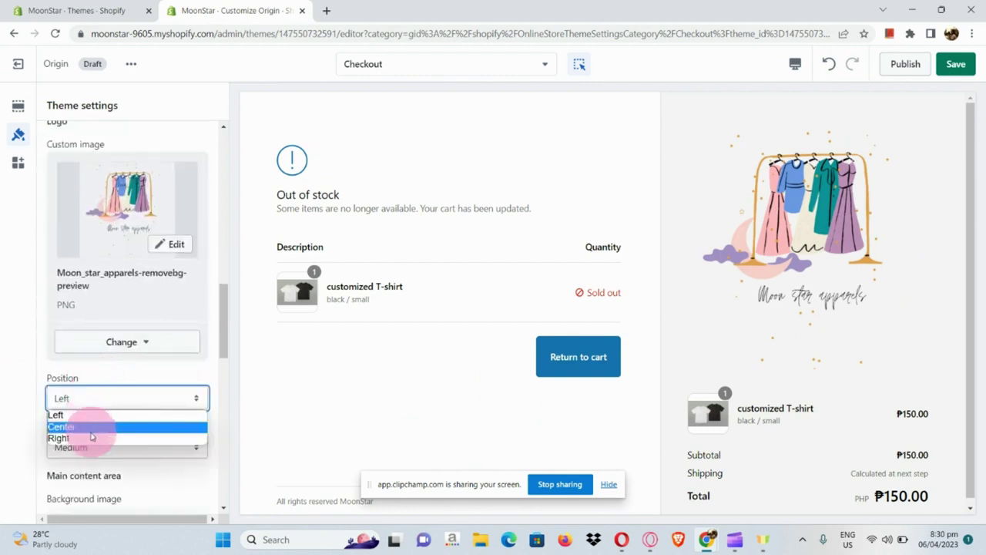
left_click(87, 426)
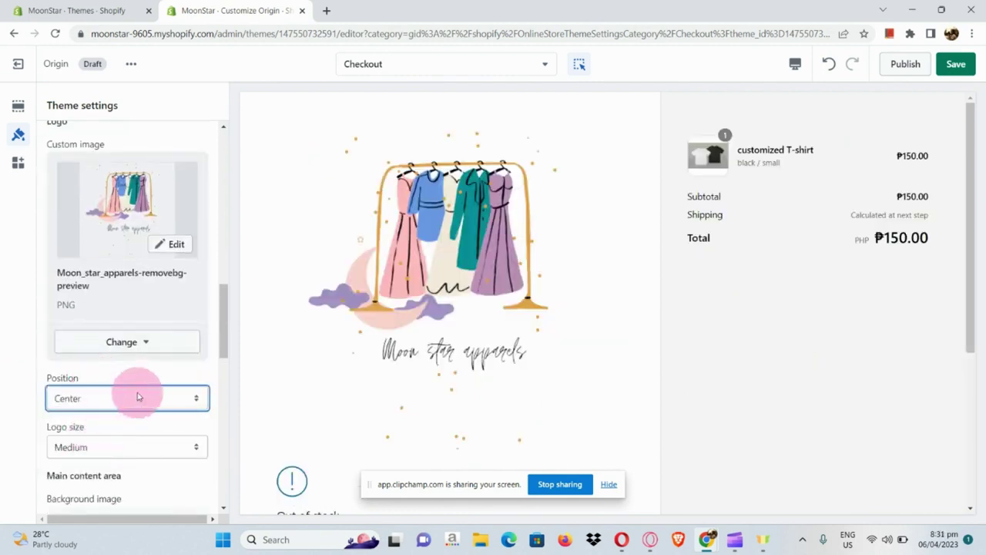
left_click(138, 395)
left_click(123, 438)
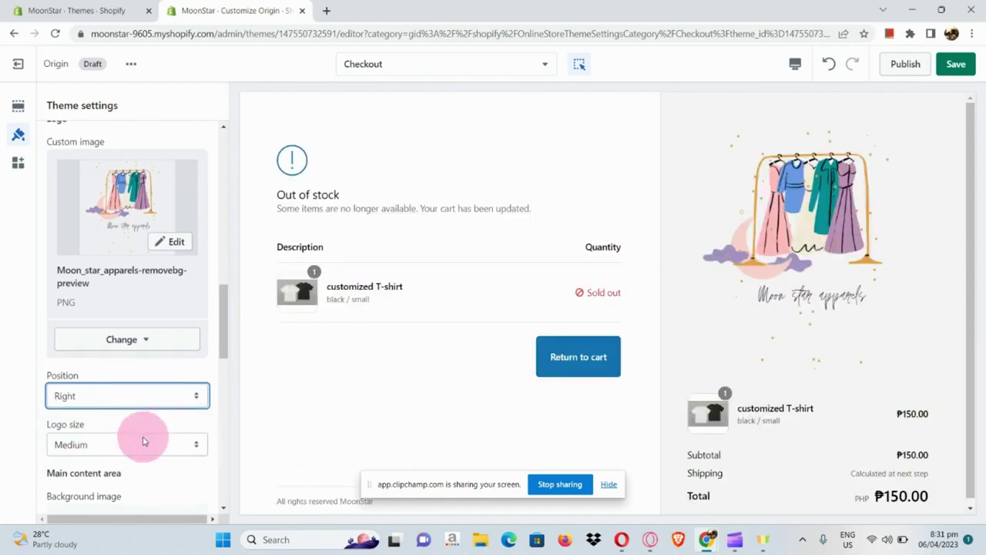
Set the background color of the checkout's main content area to yellow #ECEA36, leaving its background image unselected
scroll(143, 443, "down", 1)
scroll(156, 419, "down", 2)
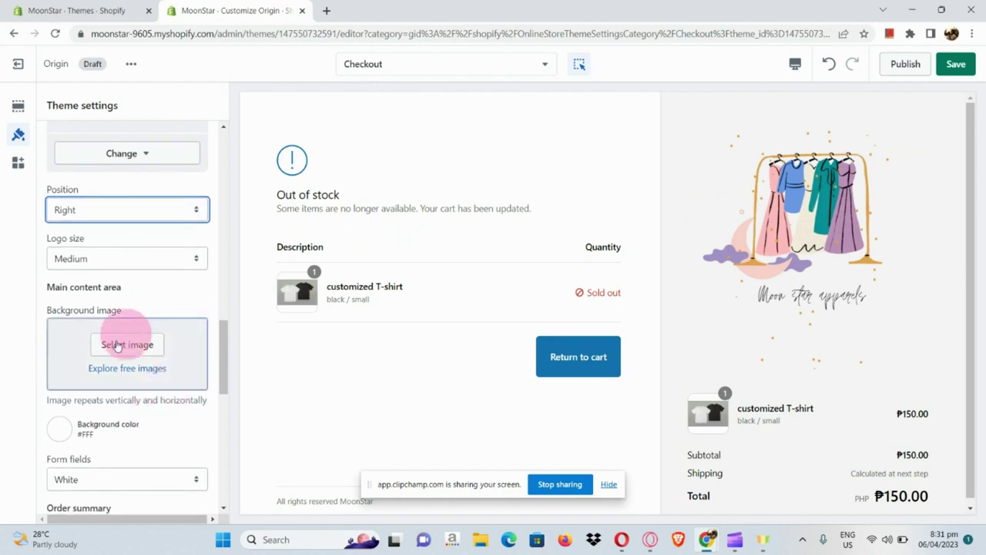
left_click(63, 431)
left_click(170, 233)
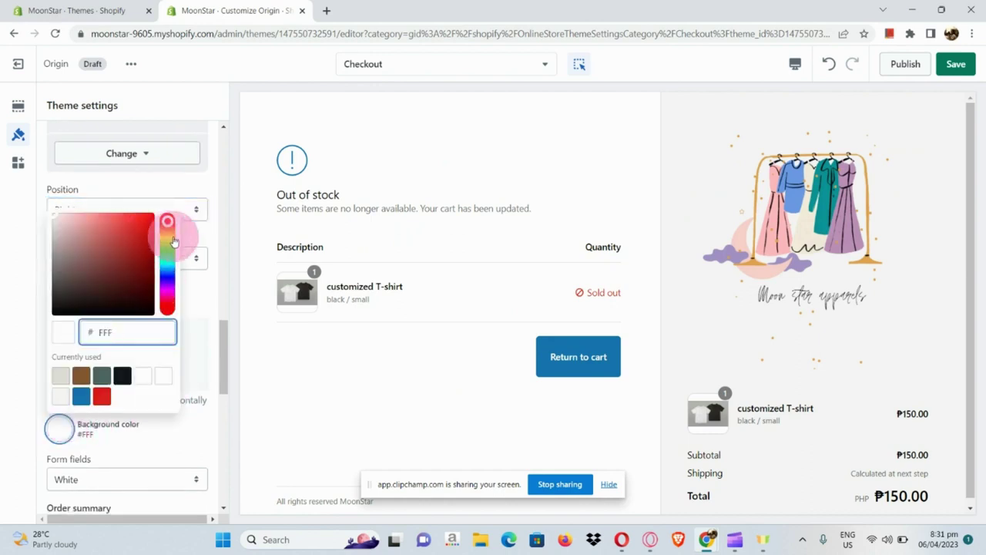
type("FFF")
left_click(125, 330)
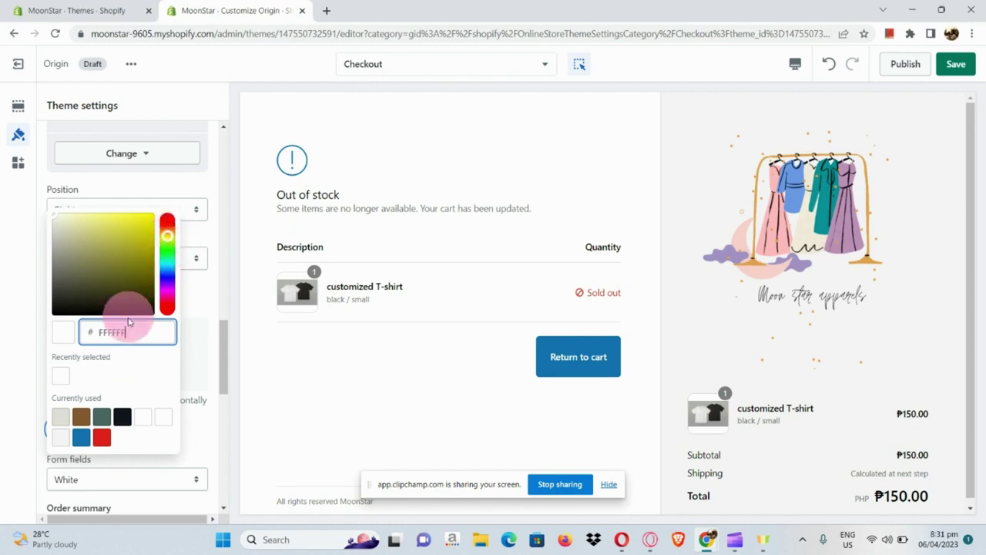
left_click(139, 214)
mouse_move(138, 214)
left_mouse_down()
mouse_move(44, 205)
mouse_move(56, 221)
mouse_move(139, 236)
mouse_move(124, 229)
mouse_move(136, 221)
left_mouse_up()
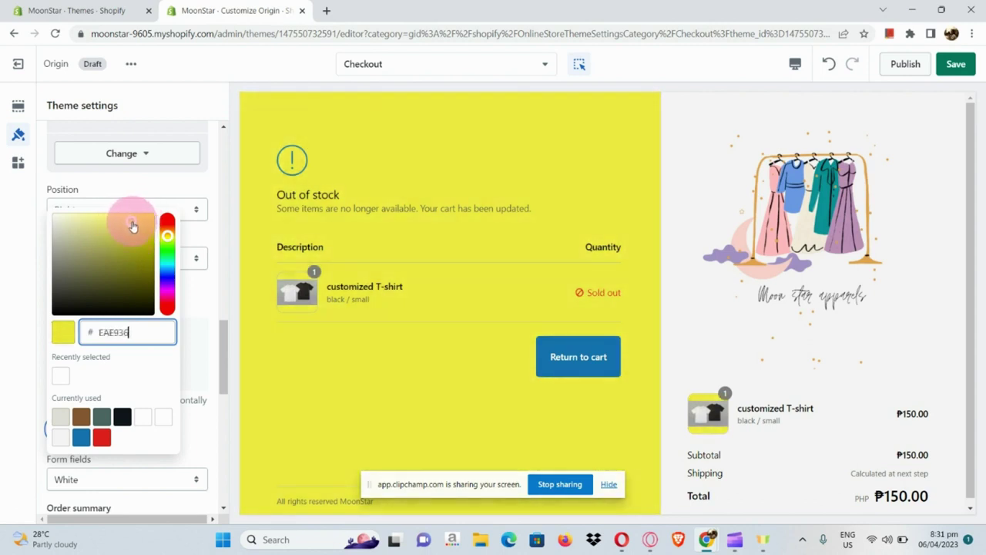
left_click(205, 374)
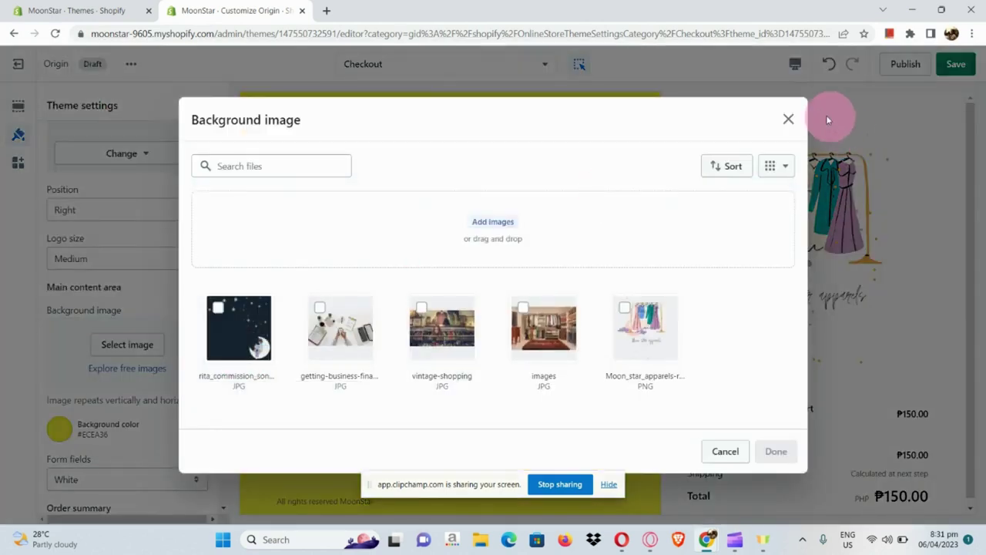
left_click(790, 123)
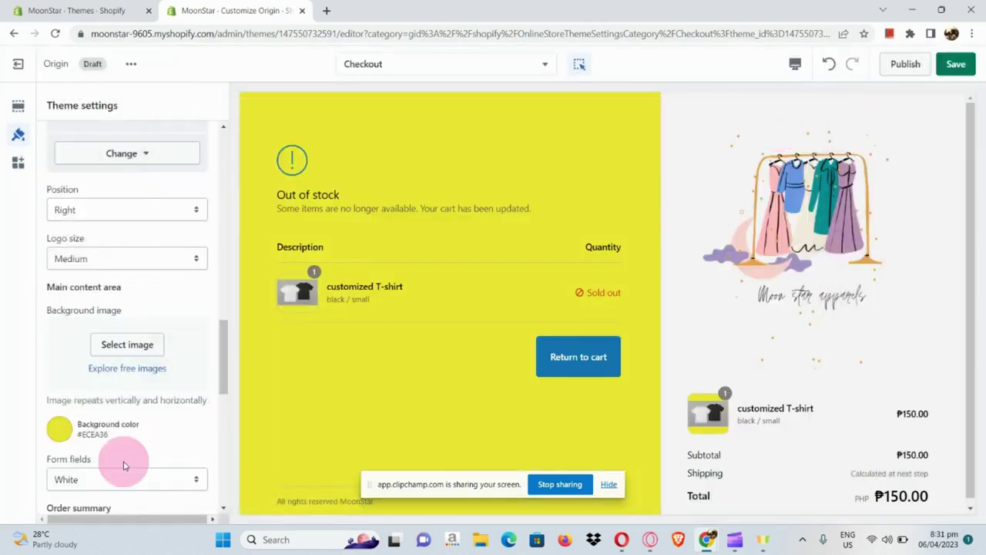
View the images available for the order summary's background, and close the selection without choosing one
scroll(126, 463, "down", 2)
scroll(166, 415, "down", 2)
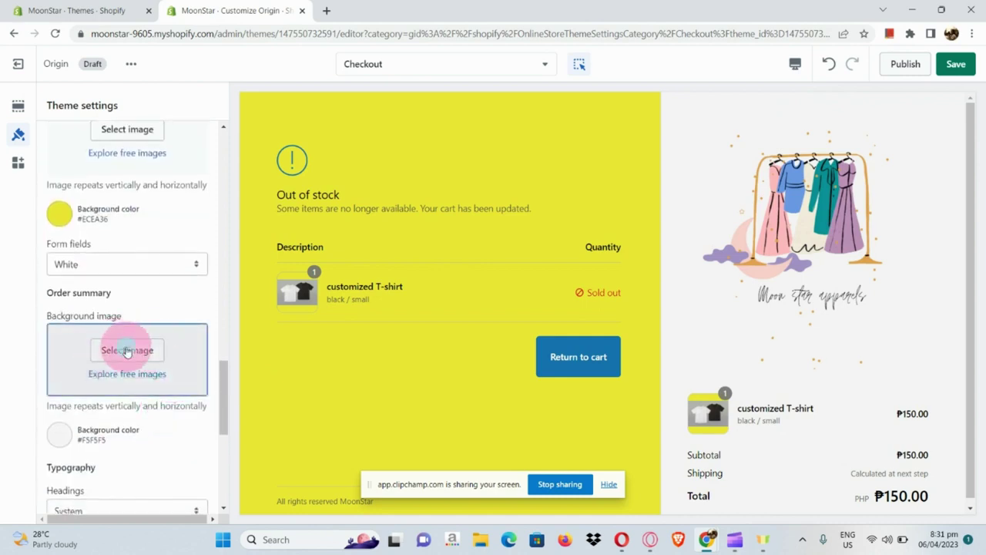
left_click(127, 350)
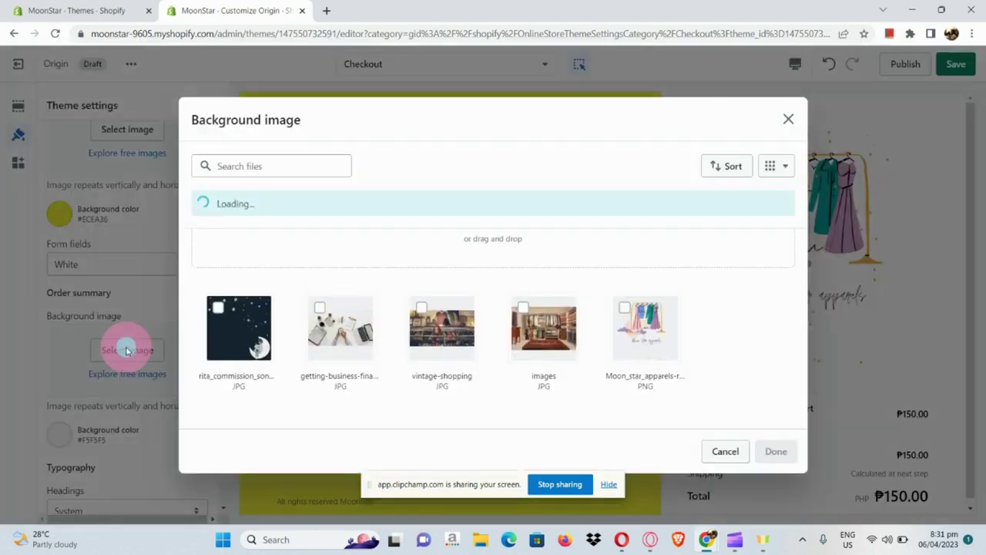
left_click(788, 120)
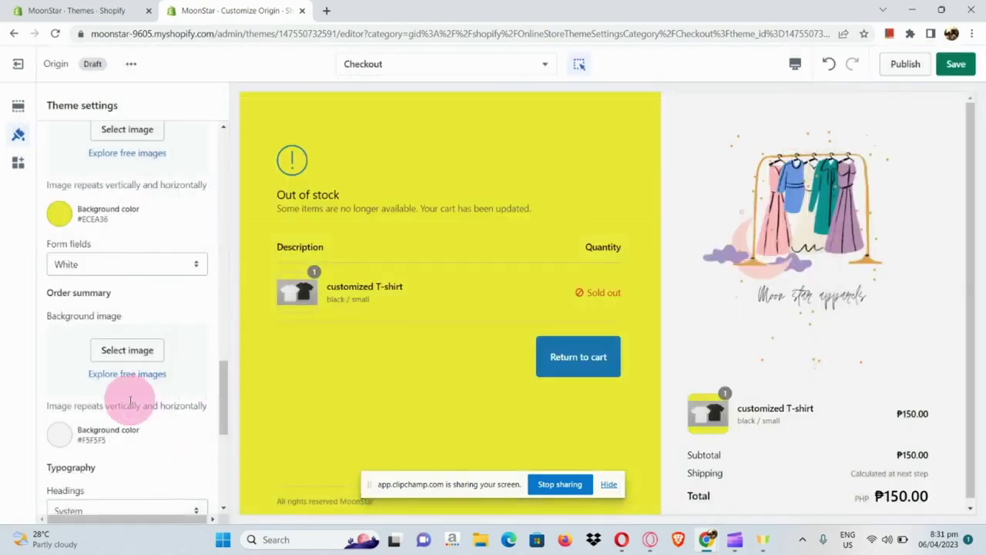
Set the order summary's background color to light blue #7AAFD2, starting from the theme's blue #1773B0
scroll(130, 400, "down", 1)
left_click(63, 370)
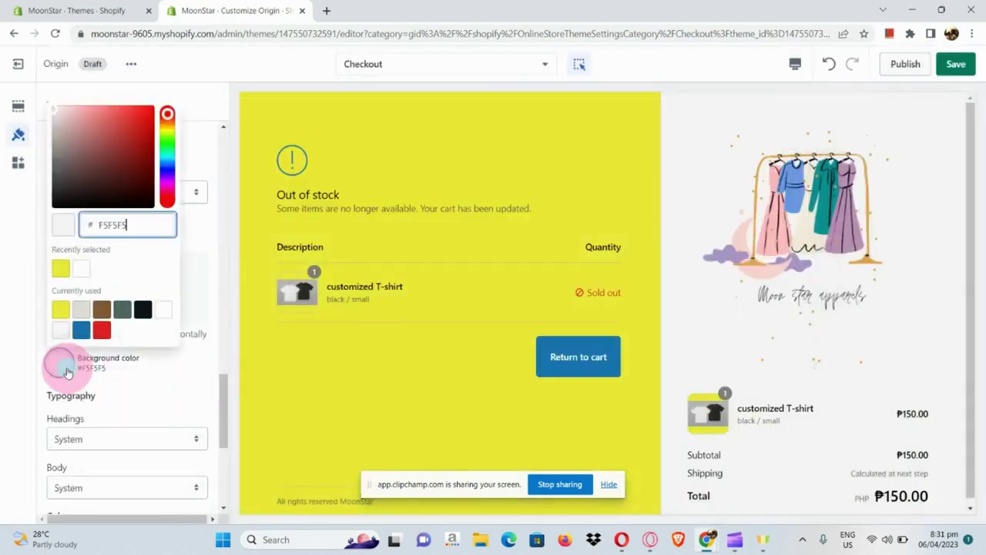
left_click(82, 330)
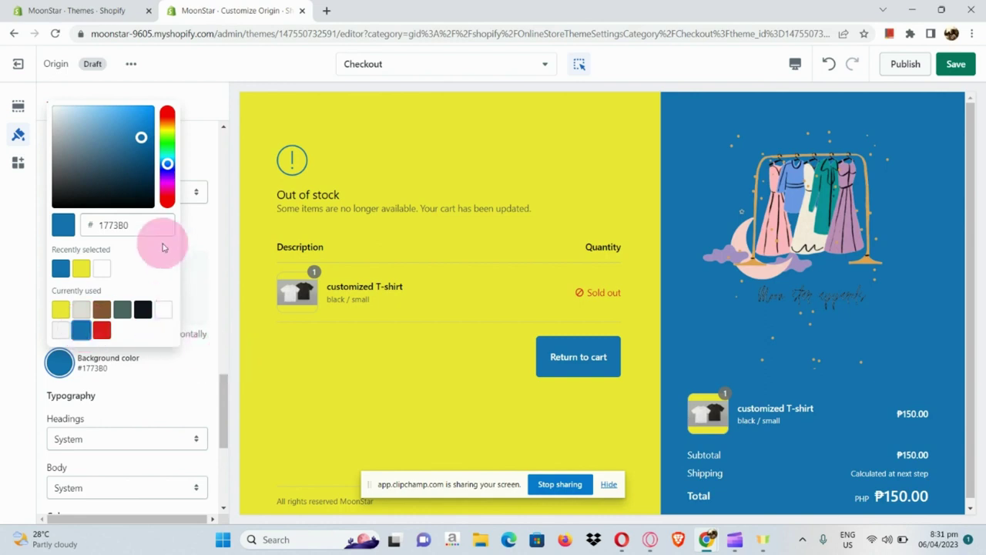
left_click_drag(141, 143, 95, 124)
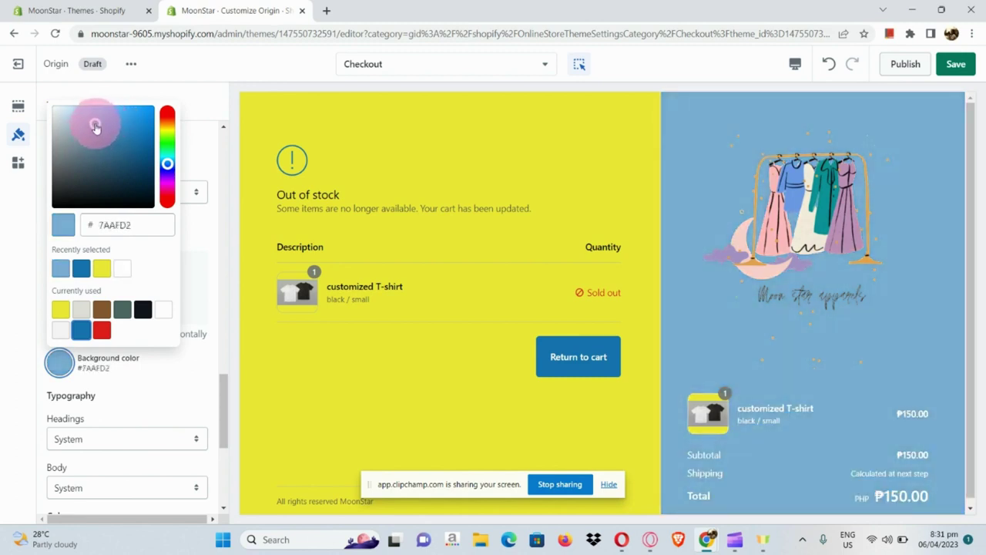
left_click(208, 232)
Set the checkout typography to Vidaloka for headings and Playball for body text
scroll(150, 403, "down", 2)
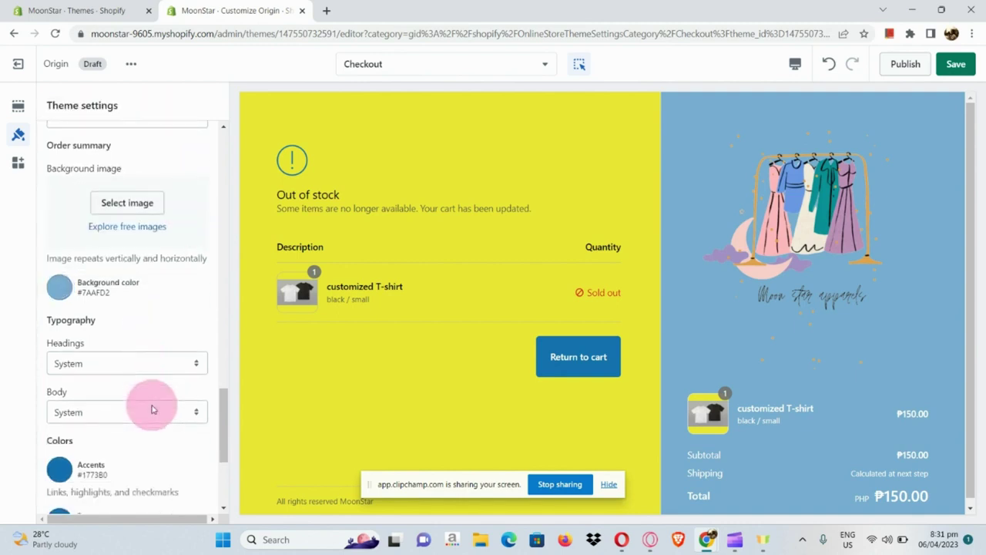
left_click(167, 370)
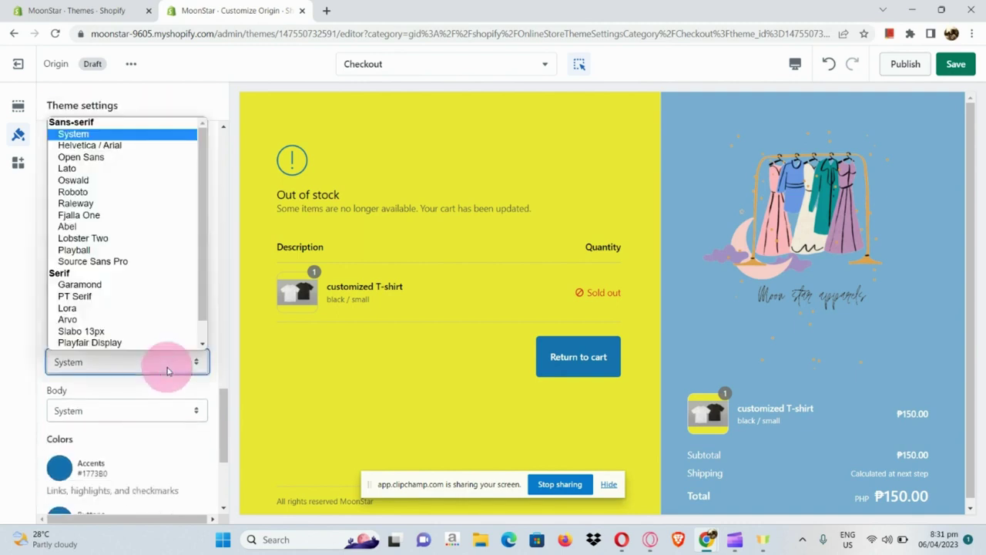
scroll(159, 269, "down", 1)
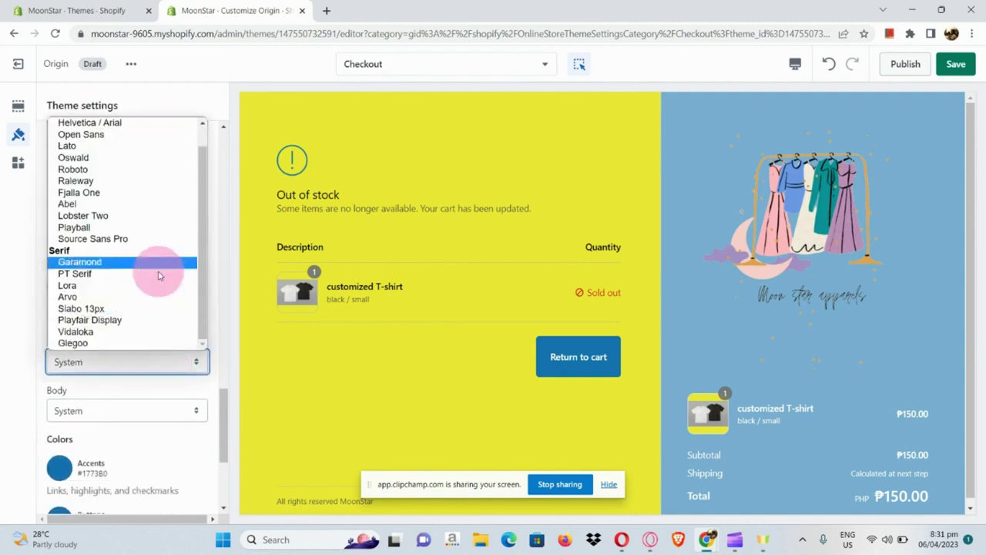
left_click(137, 332)
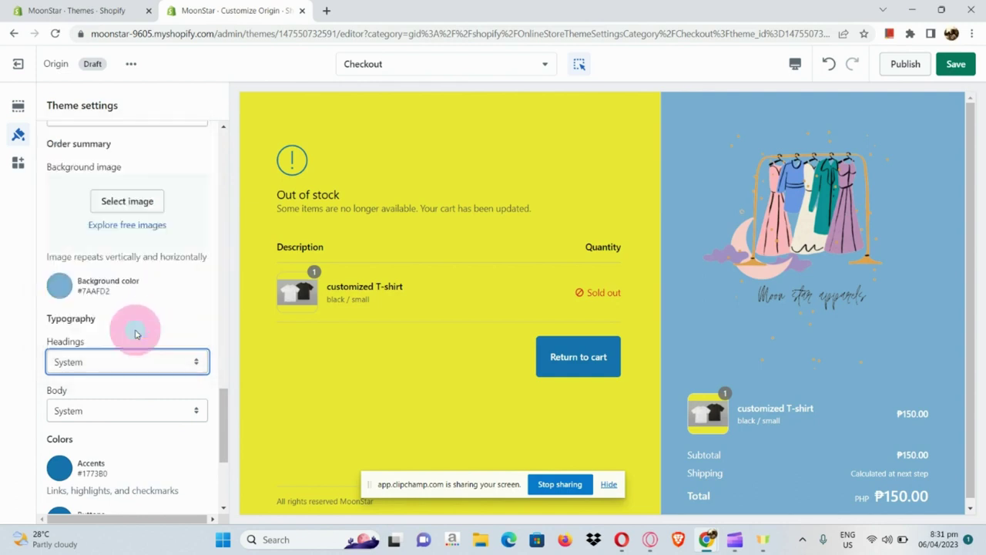
left_click(121, 416)
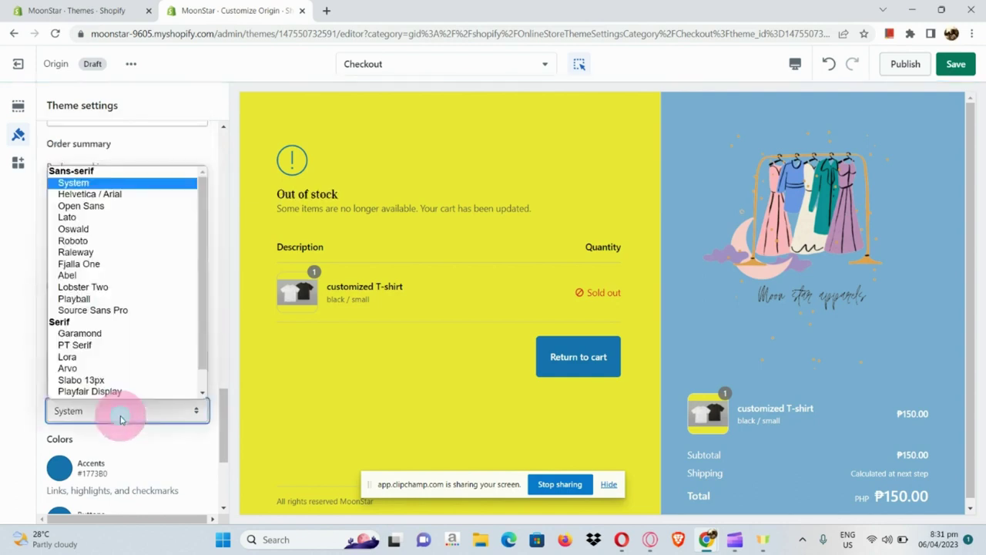
left_click(120, 299)
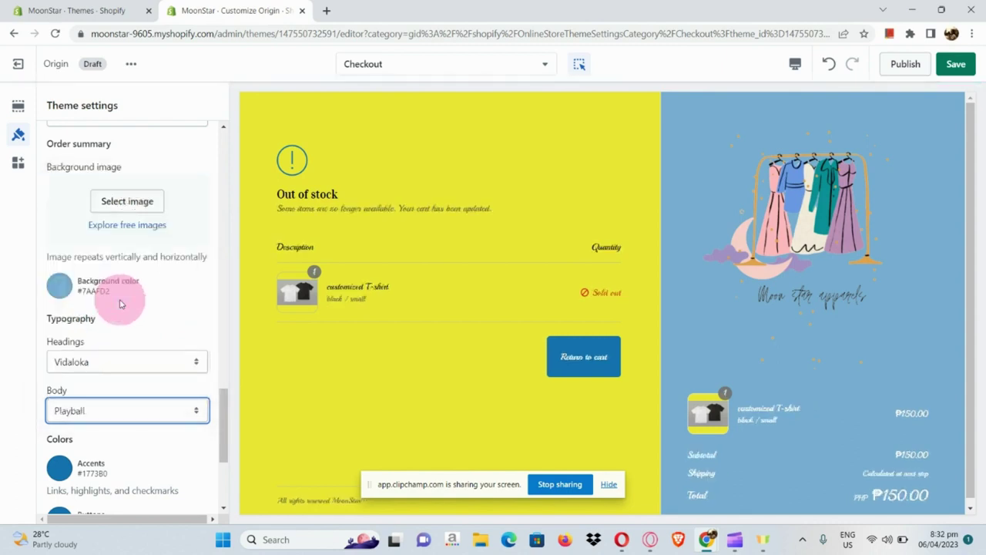
Check the accent, button and error color settings of the checkout, and save the theme changes
scroll(120, 302, "down", 3)
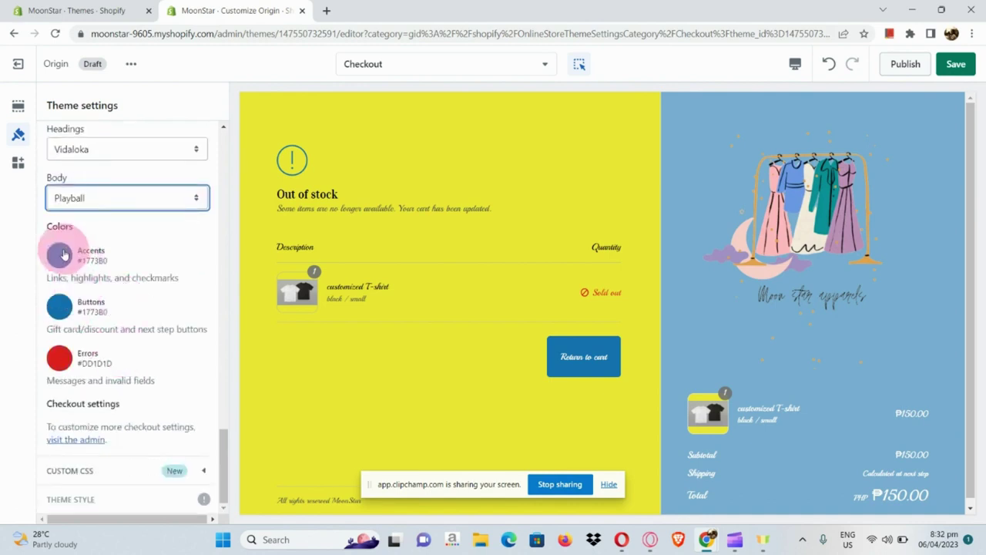
scroll(368, 369, "down", 1)
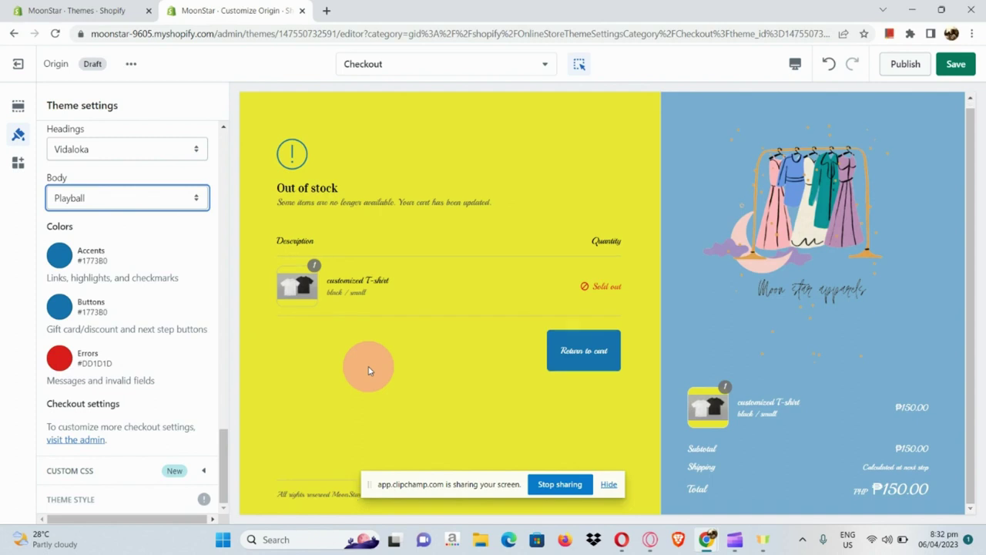
left_click(965, 65)
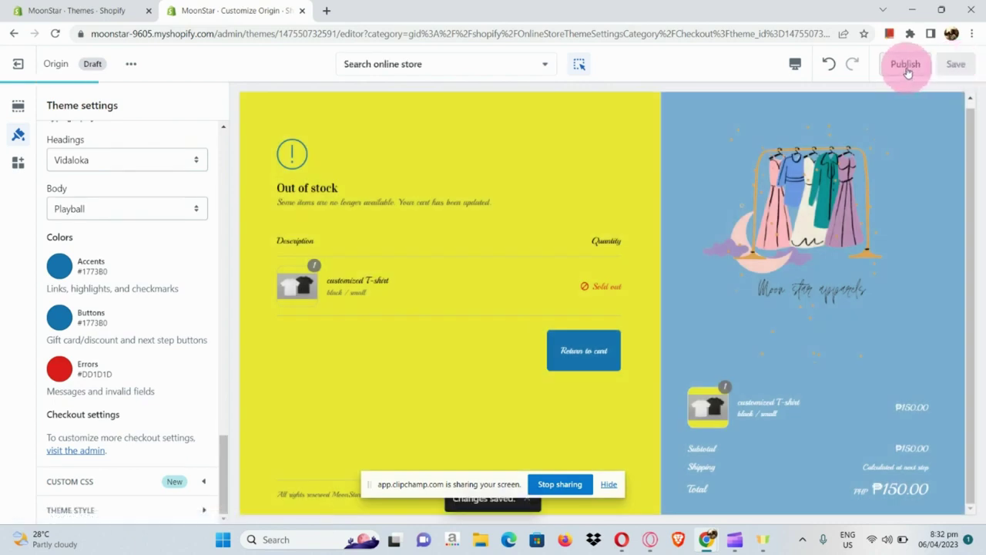
Publish the Origin theme to the online store and confirm the publication
key("ctrl+plus")
key("ctrl+plus")
key("ctrl+plus")
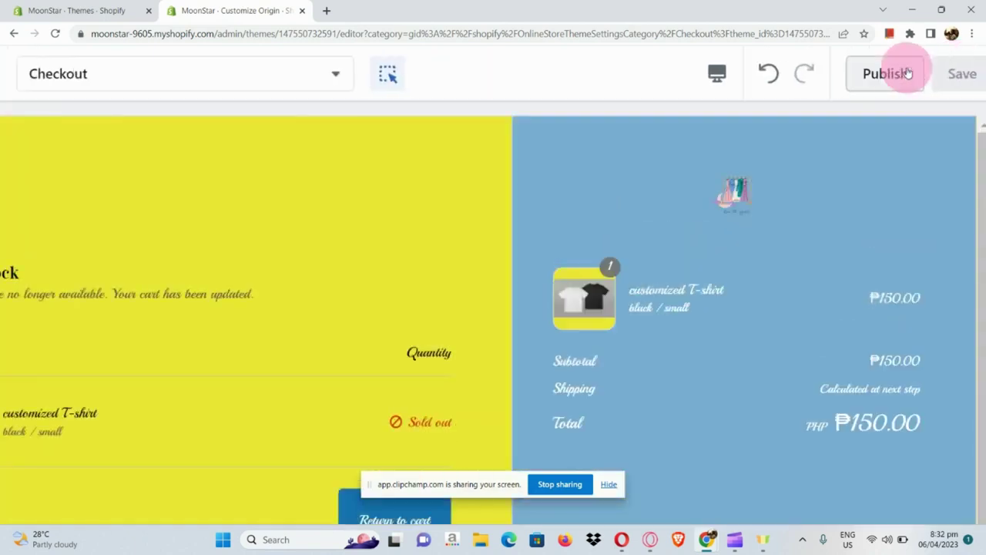
left_click(907, 72)
key("ctrl+minus")
key("ctrl+minus")
key("ctrl+minus")
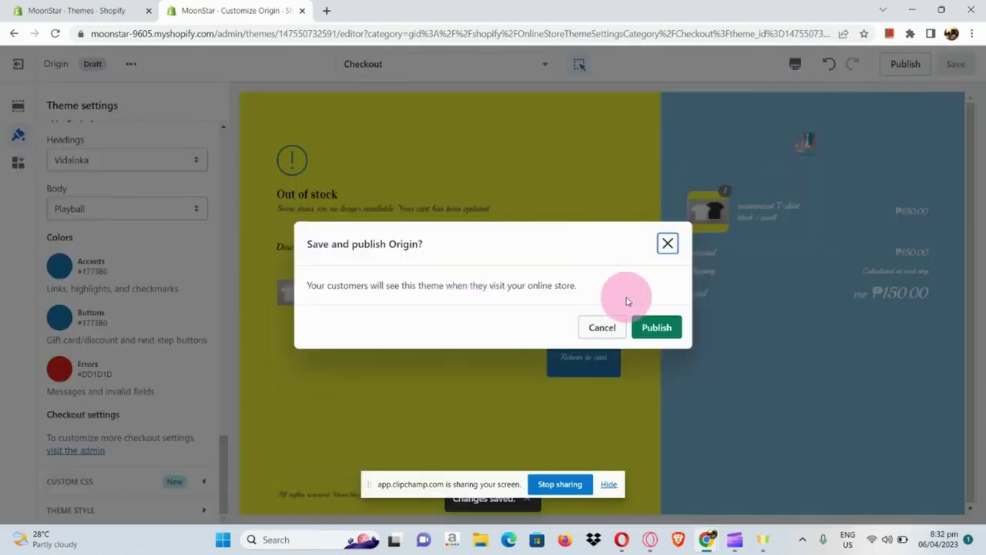
left_click(666, 330)
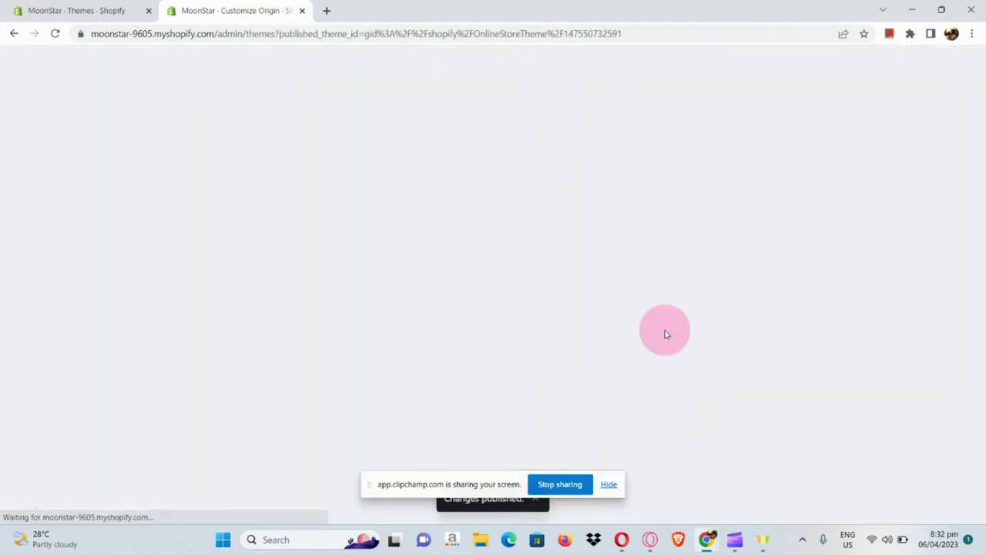
View the live storefront of the current Origin theme and look through its home page
scroll(427, 404, "down", 3)
scroll(455, 266, "up", 2)
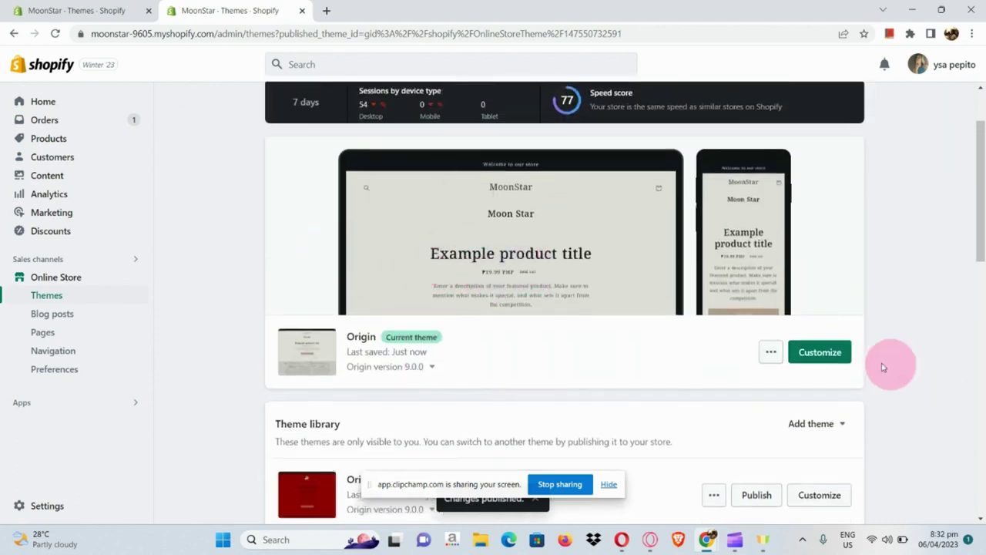
left_click(773, 353)
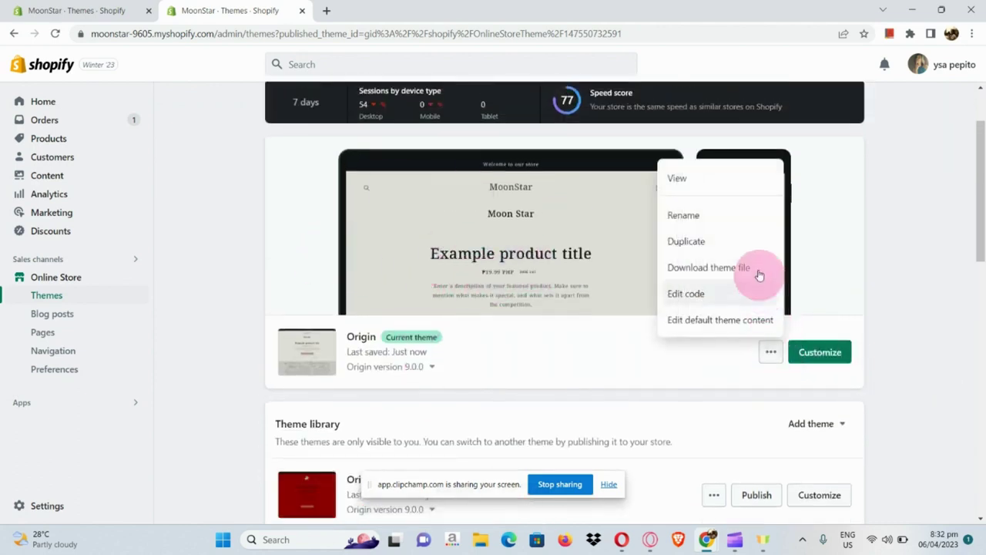
left_click(727, 179)
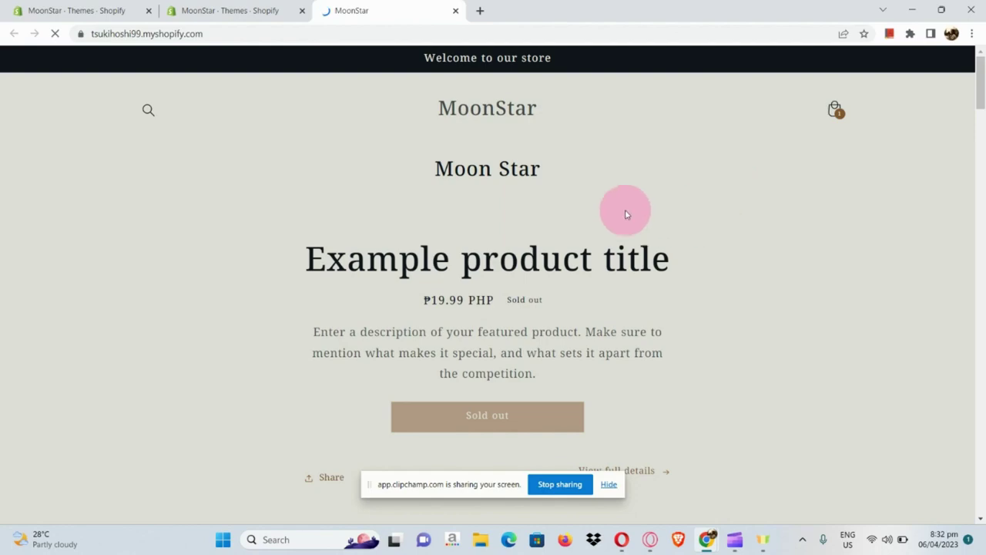
scroll(655, 204, "down", 1)
scroll(748, 203, "down", 10)
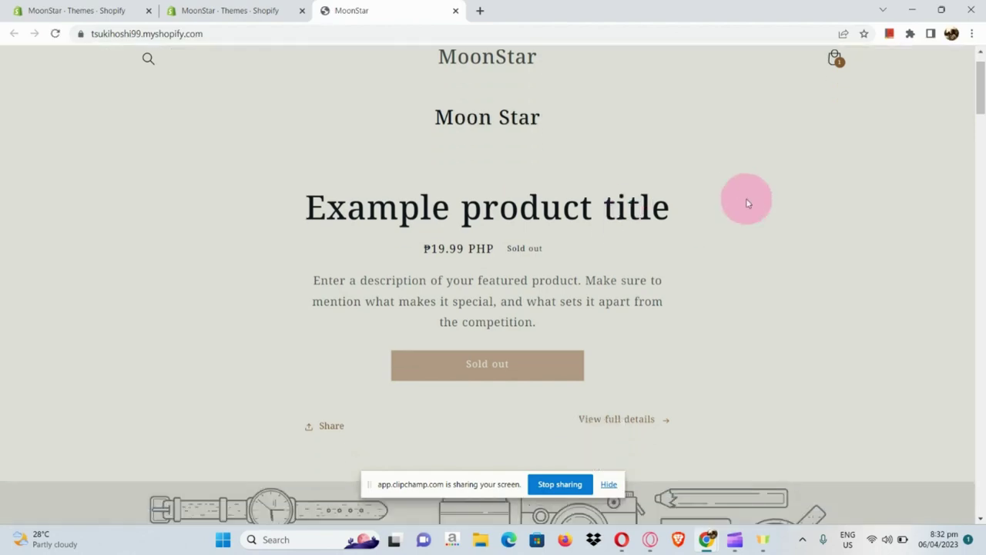
scroll(748, 201, "up", 10)
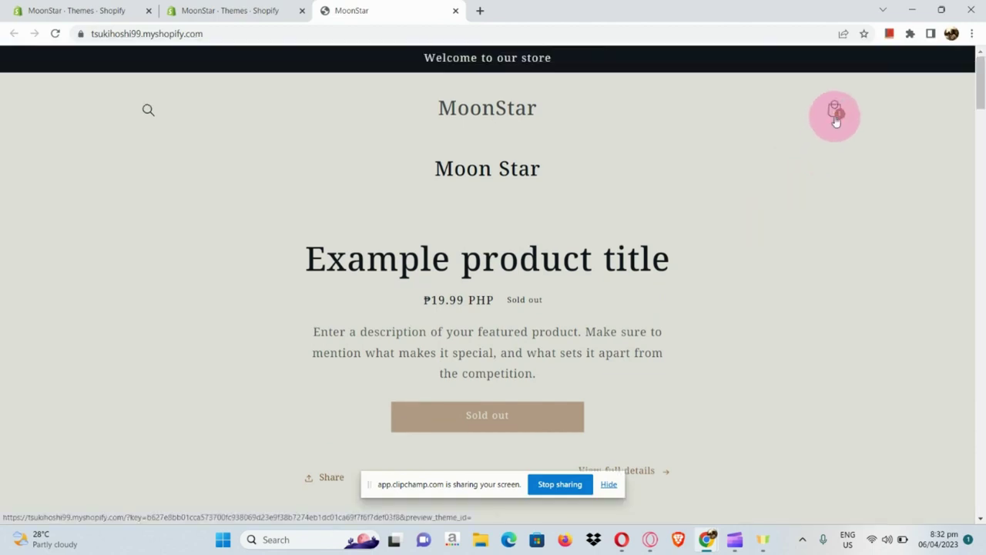
Open the cart, proceed to checkout, and review the checkout page's colors, fonts and order summary
left_click(833, 110)
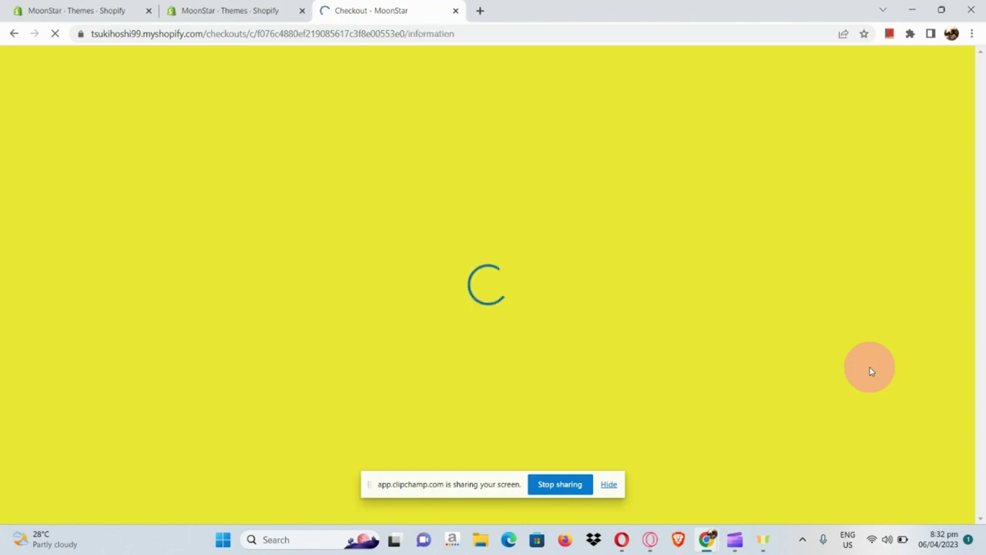
scroll(870, 371, "down", 2)
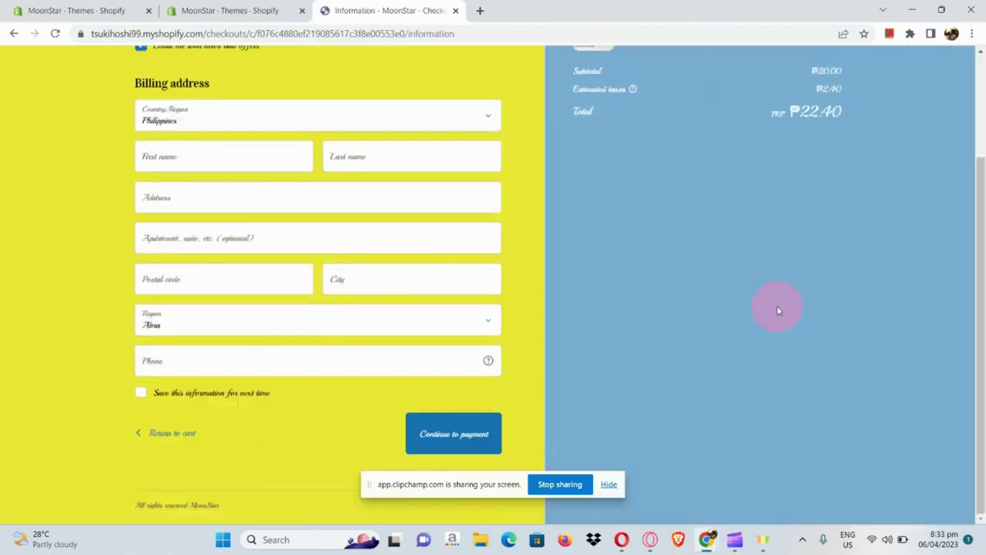
scroll(745, 328, "up", 2)
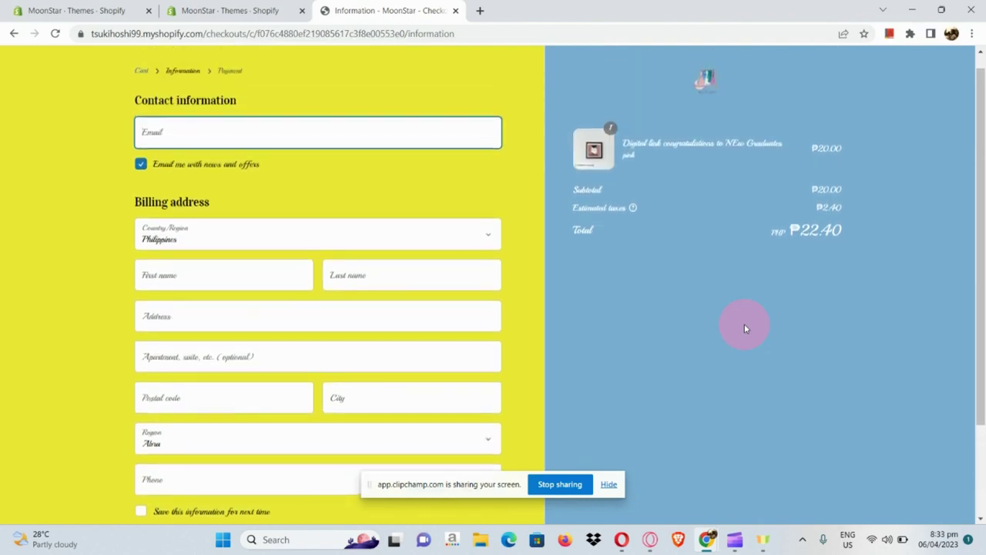